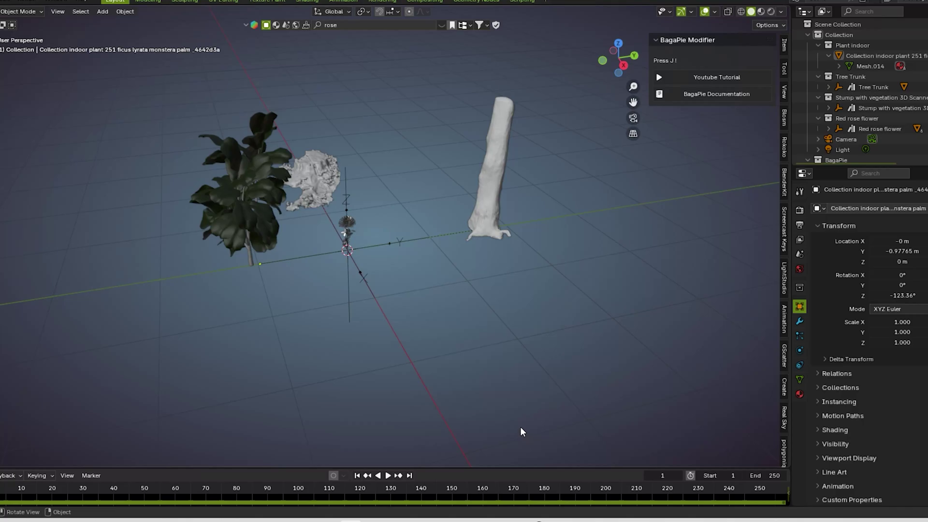
{"action": "scroll", "coordinate": [431, 287], "scroll_direction": "up", "scroll_amount": 4}
{"action": "scroll", "coordinate": [387, 261], "scroll_direction": "down", "scroll_amount": 6}
{"action": "scroll", "coordinate": [390, 253], "scroll_direction": "down", "scroll_amount": 1}
{"action": "middle_click_drag", "start_coordinate": [390, 253], "coordinate": [457, 275]}
{"action": "middle_click_drag", "start_coordinate": [546, 250], "coordinate": [518, 267]}
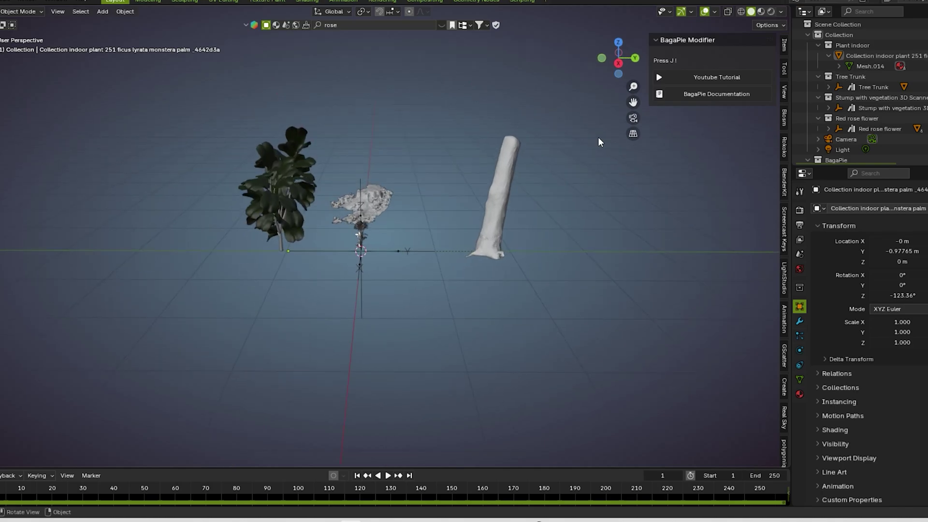
Step: Split the 3D view, turn the new area into a Geometry Node Editor, and create a new node tree for the indoor plant
{"action": "left_click_drag", "start_coordinate": [788, 6], "coordinate": [277, 121]}
{"action": "left_click", "coordinate": [318, 11]}
{"action": "left_click", "coordinate": [289, 11]}
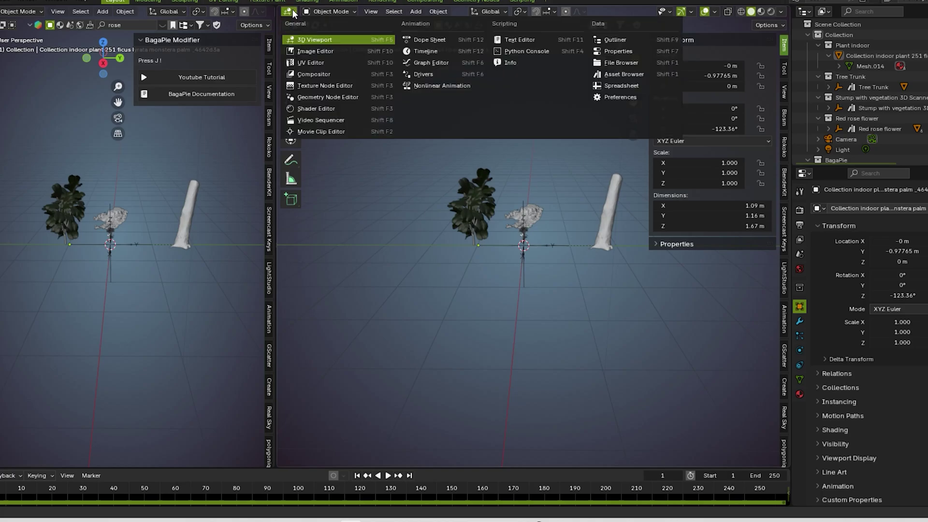
{"action": "left_click", "coordinate": [315, 97]}
{"action": "left_click", "coordinate": [532, 11]}
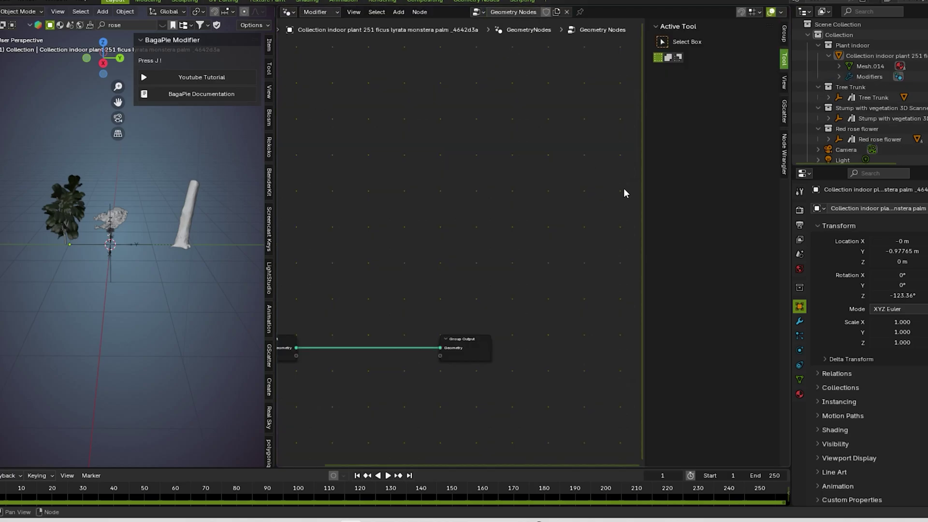
{"action": "left_click_drag", "start_coordinate": [642, 192], "coordinate": [732, 193]}
Step: Add a Set Position node and insert it between Group Input and Group Output
{"action": "scroll", "coordinate": [507, 220], "scroll_direction": "down", "scroll_amount": 2}
{"action": "scroll", "coordinate": [489, 207], "scroll_direction": "down", "scroll_amount": 2}
{"action": "middle_click_drag", "start_coordinate": [453, 198], "coordinate": [541, 157]}
{"action": "scroll", "coordinate": [521, 230], "scroll_direction": "up", "scroll_amount": 9}
{"action": "scroll", "coordinate": [520, 229], "scroll_direction": "down", "scroll_amount": 2}
{"action": "middle_click_drag", "start_coordinate": [522, 221], "coordinate": [522, 204]}
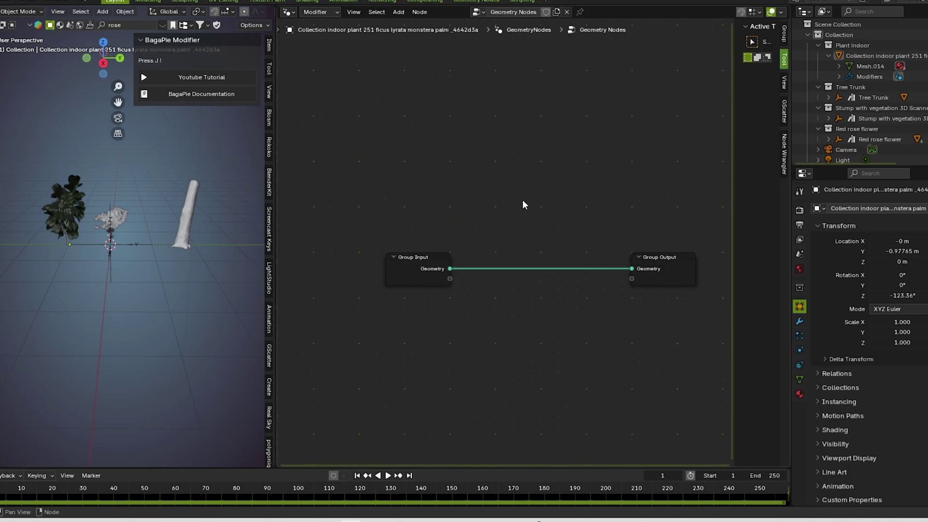
{"action": "key", "text": "shift+a"}
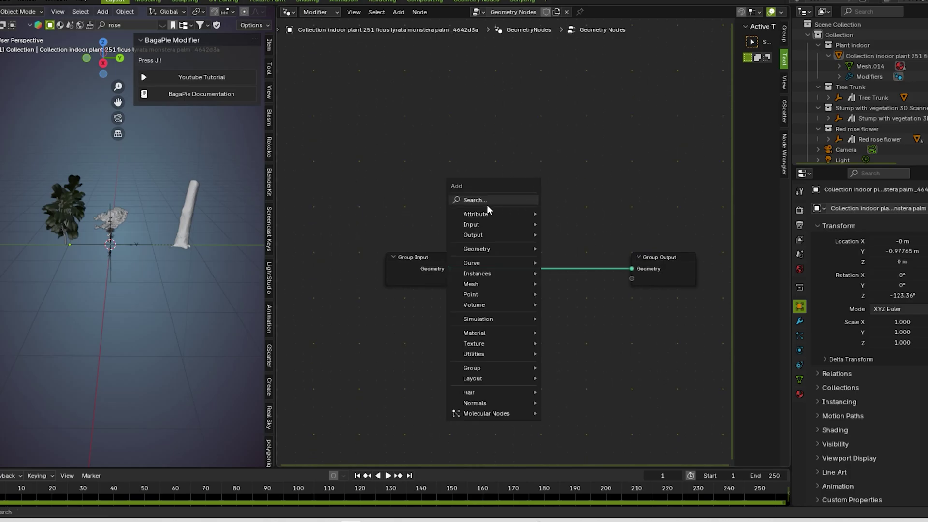
{"action": "type", "text": "set"}
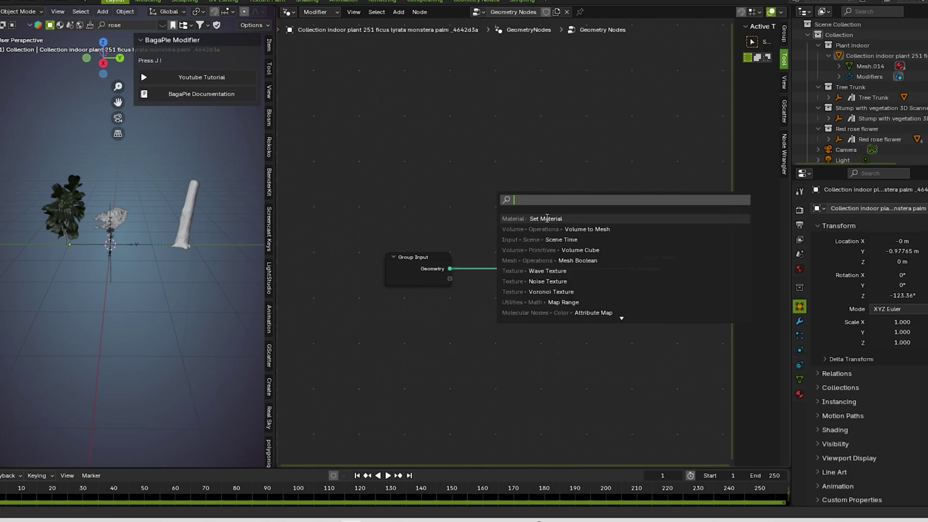
{"action": "left_click", "coordinate": [555, 229]}
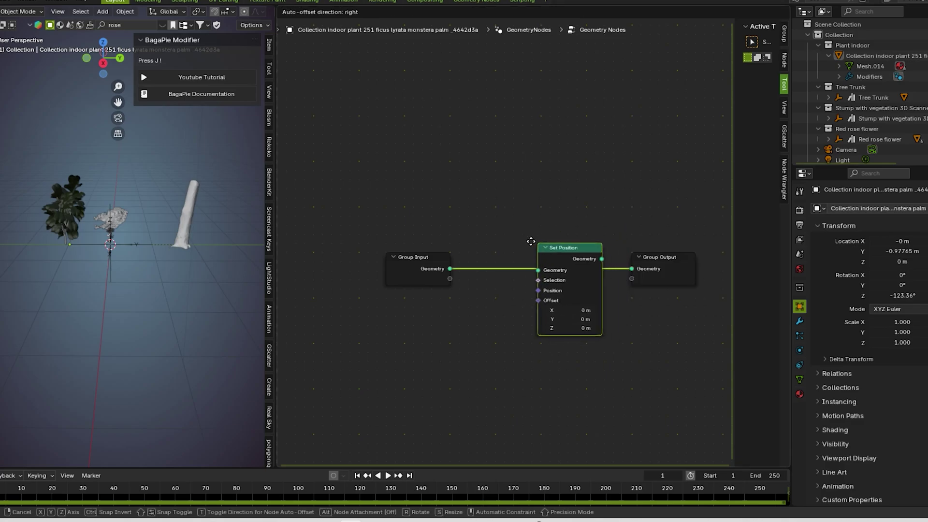
{"action": "left_click", "coordinate": [482, 309]}
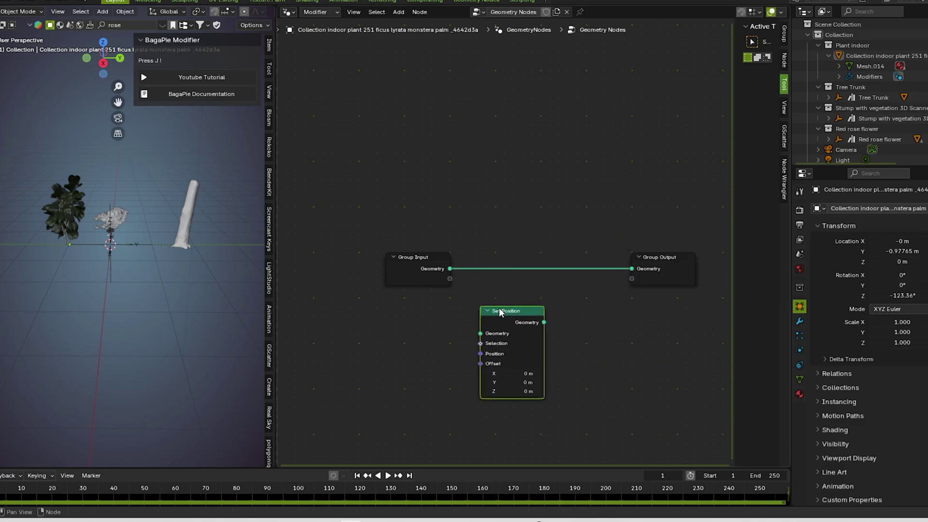
{"action": "left_click_drag", "start_coordinate": [500, 312], "coordinate": [526, 260]}
Step: Try offsets of 4.8 m in X, 5.8 m in Y and 0.3 m in Z on the plant's Set Position node
{"action": "left_click", "coordinate": [73, 207]}
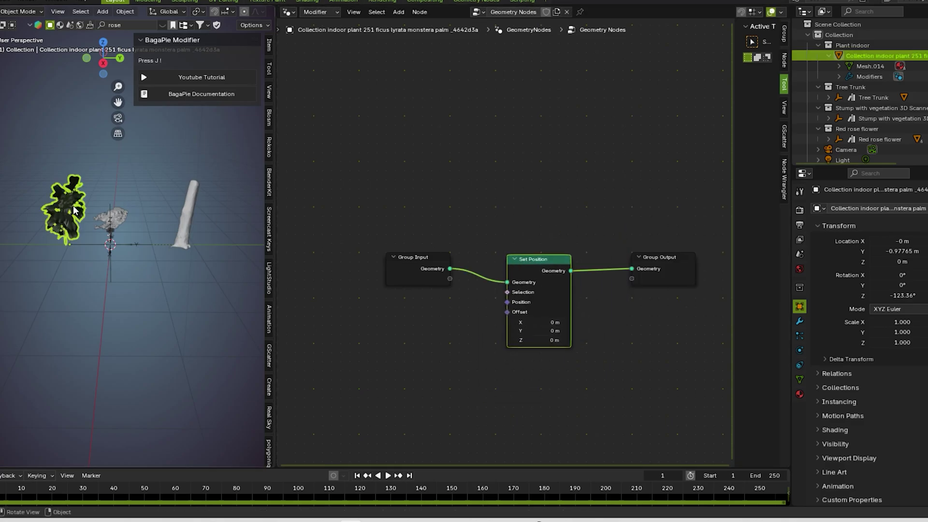
{"action": "left_click", "coordinate": [500, 273]}
{"action": "left_click_drag", "start_coordinate": [539, 323], "coordinate": [599, 323]}
{"action": "mouse_move", "coordinate": [541, 331]}
{"action": "left_mouse_down"}
{"action": "mouse_move", "coordinate": [579, 331]}
{"action": "mouse_move", "coordinate": [546, 339]}
{"action": "left_mouse_up"}
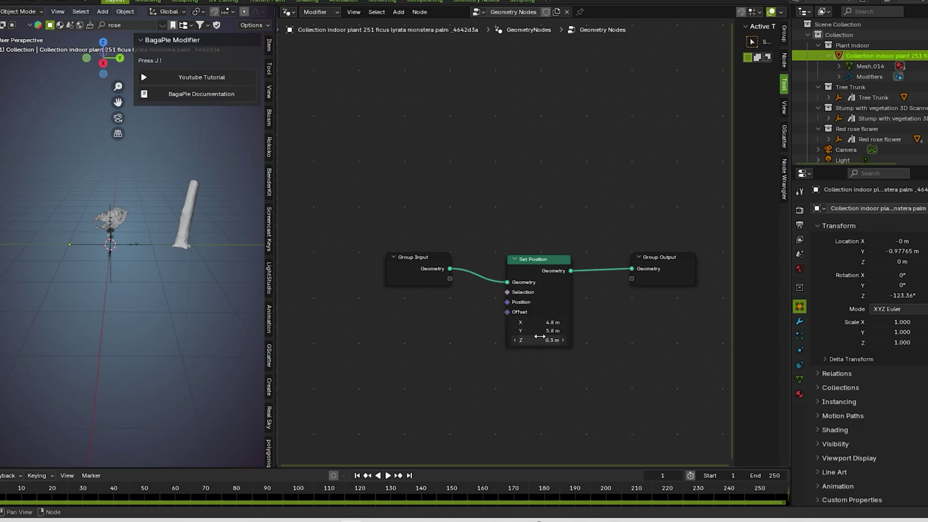
{"action": "key", "text": "BackSpace"}
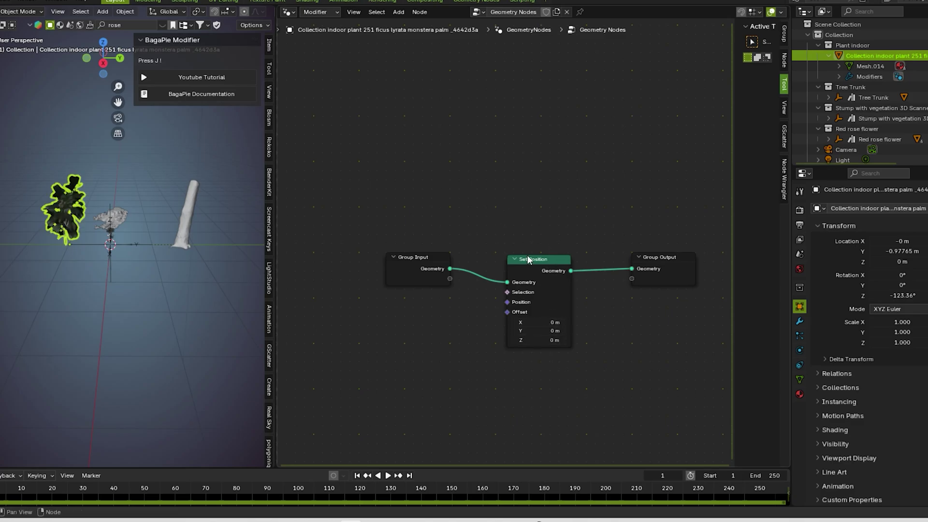
Step: Move Group Input away from Set Position and add a Vector Math node below it
{"action": "left_click_drag", "start_coordinate": [411, 269], "coordinate": [379, 269]}
{"action": "key", "text": "shift+a"}
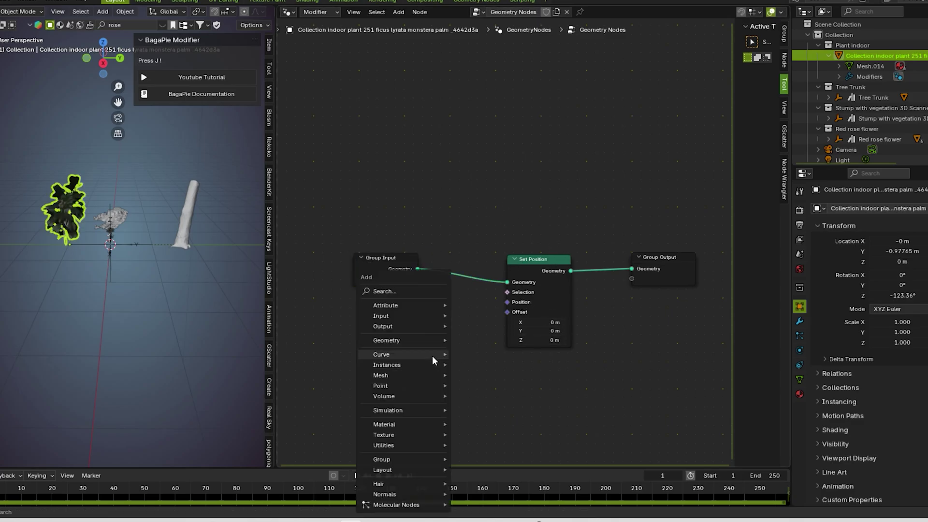
{"action": "left_click", "coordinate": [403, 304]}
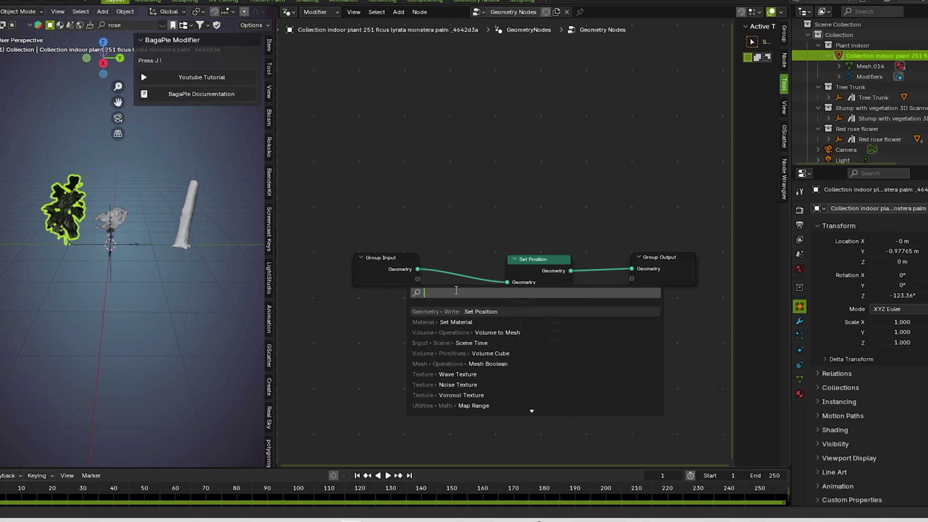
{"action": "type", "text": "vector"}
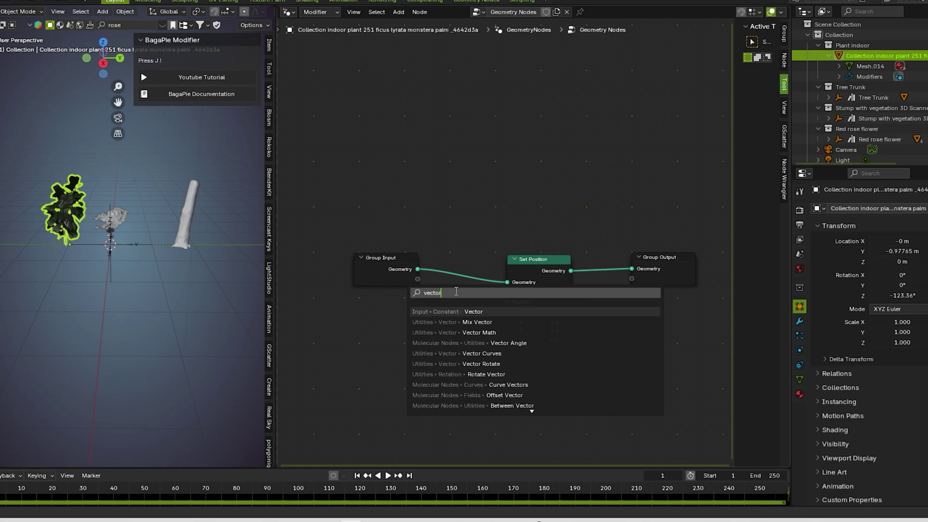
{"action": "key", "text": "Down"}
{"action": "key", "text": "Down"}
{"action": "key", "text": "Return"}
{"action": "left_click", "coordinate": [389, 342]}
Step: Duplicate the Vector Math node twice and line up the three nodes in a row
{"action": "scroll", "coordinate": [389, 342], "scroll_direction": "down", "scroll_amount": 2}
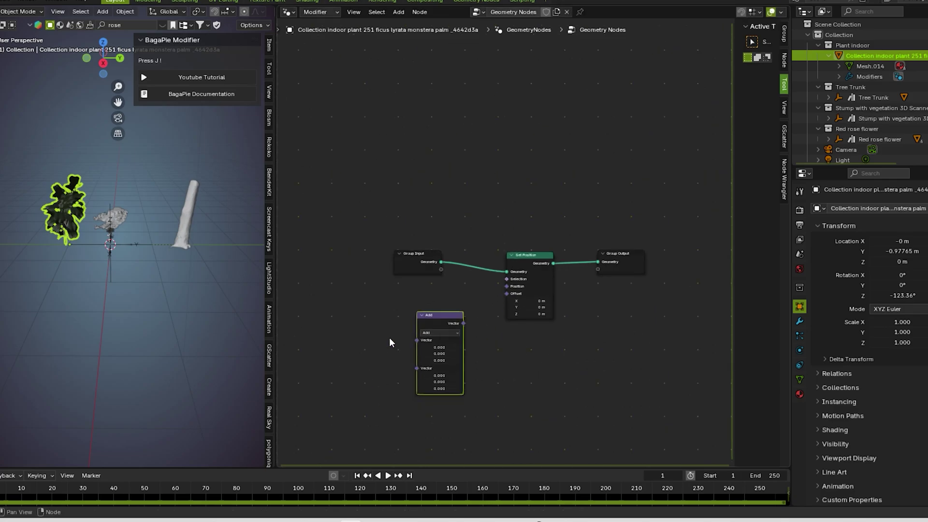
{"action": "key", "text": "shift+d"}
{"action": "left_click", "coordinate": [357, 348]}
{"action": "key", "text": "shift+d"}
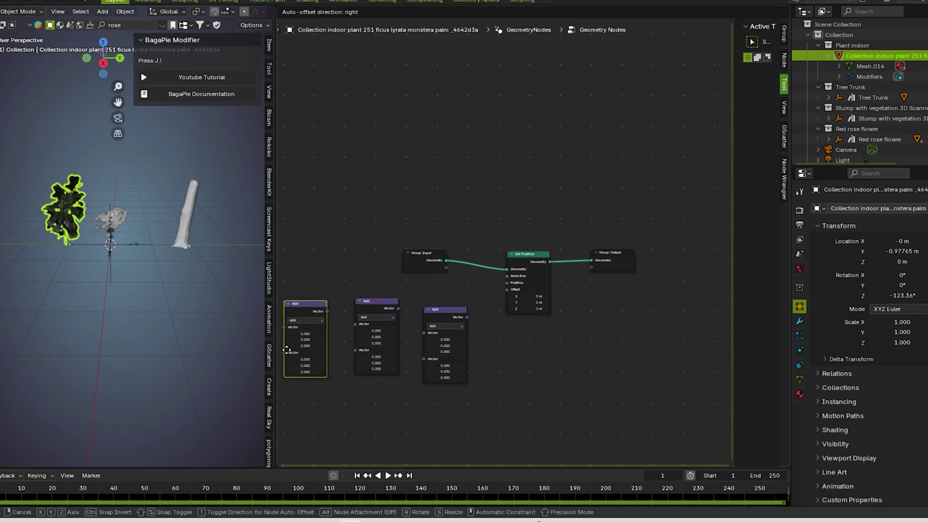
{"action": "left_click", "coordinate": [279, 353]}
{"action": "left_click_drag", "start_coordinate": [474, 315], "coordinate": [477, 312]}
{"action": "left_click_drag", "start_coordinate": [401, 305], "coordinate": [402, 314]}
{"action": "left_click", "coordinate": [454, 427]}
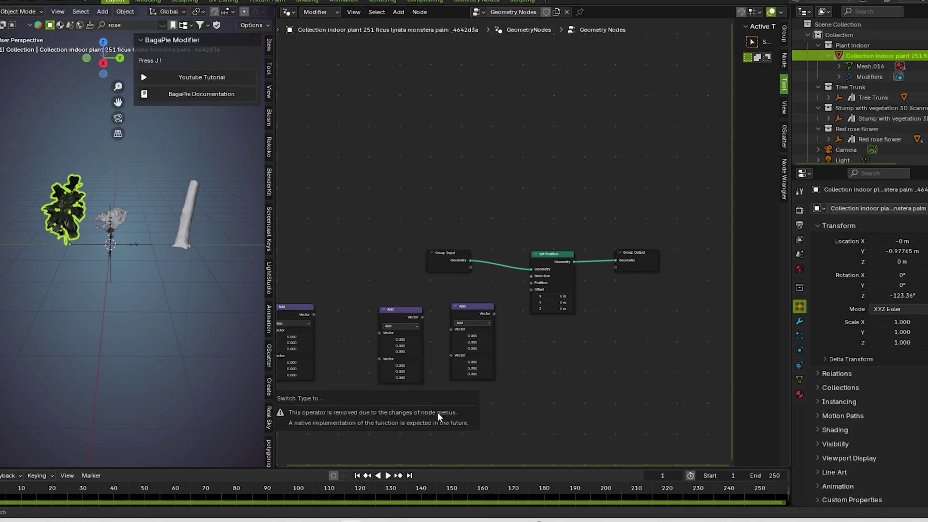
Step: Add a Noise Texture node above the row of Vector Math nodes
{"action": "key", "text": "shift+a"}
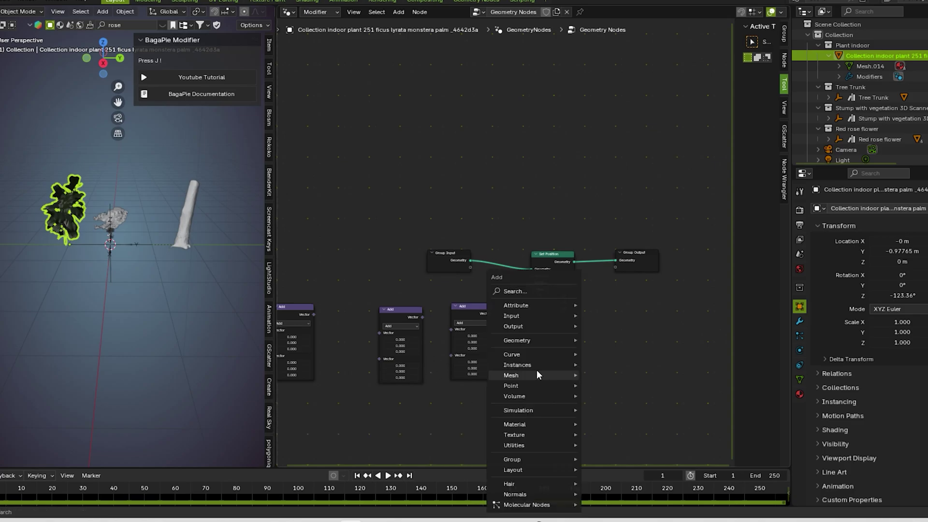
{"action": "left_click", "coordinate": [532, 277]}
{"action": "type", "text": "noise"}
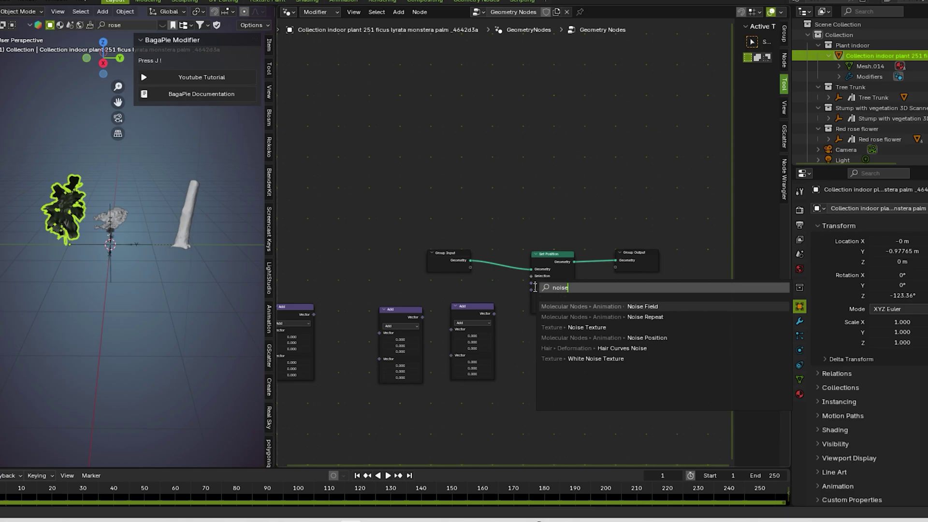
{"action": "left_click", "coordinate": [587, 327]}
{"action": "left_click", "coordinate": [358, 258]}
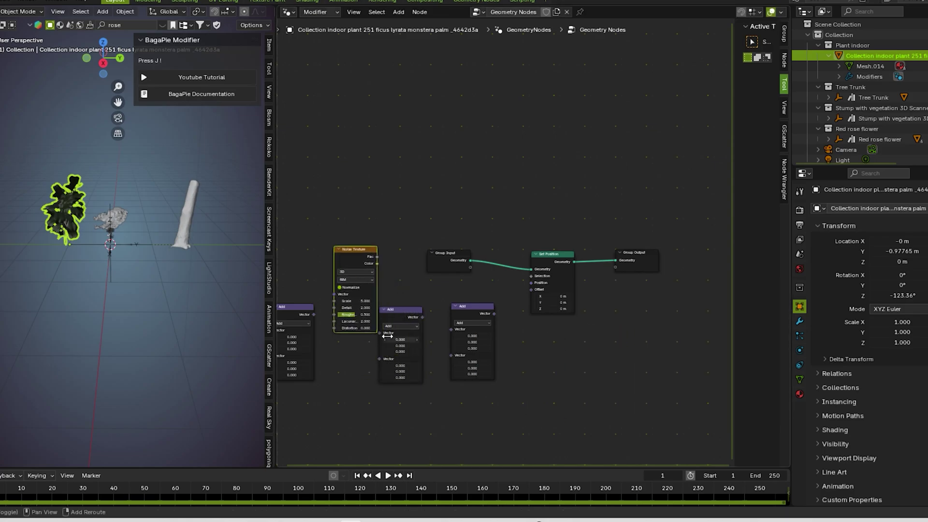
Step: Add a Position input node and place it ahead of the Noise Texture node
{"action": "key", "text": "shift+a"}
{"action": "left_click", "coordinate": [376, 290]}
{"action": "type", "text": "positoo"}
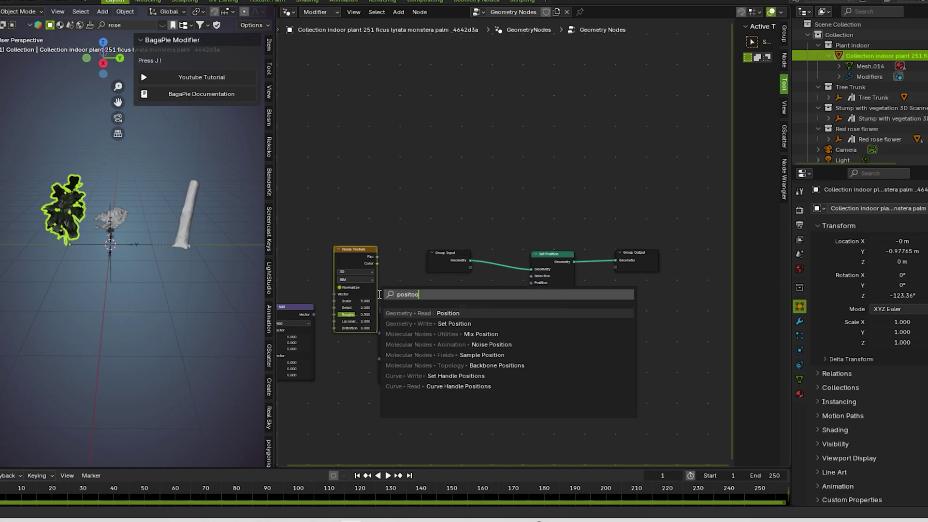
{"action": "left_click", "coordinate": [402, 315]}
{"action": "left_click", "coordinate": [286, 252]}
{"action": "scroll", "coordinate": [356, 304], "scroll_direction": "down", "scroll_amount": 2}
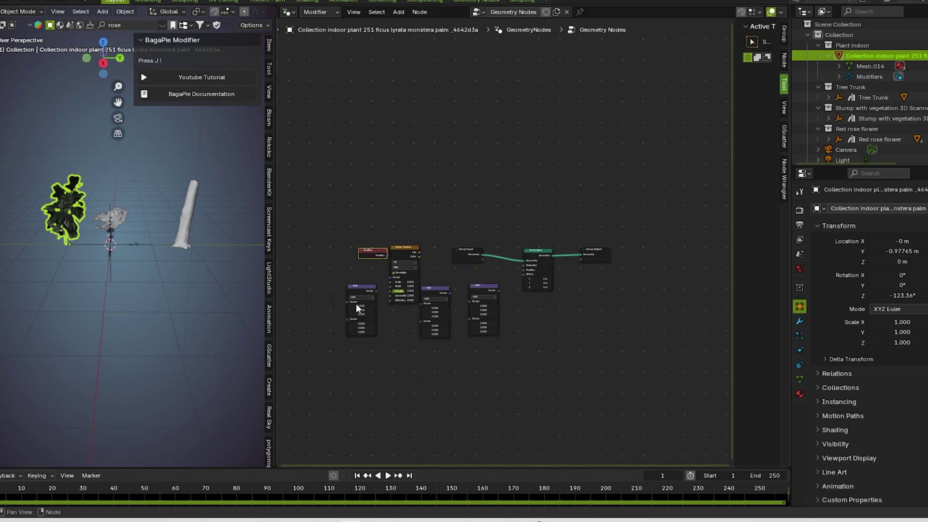
{"action": "left_click_drag", "start_coordinate": [364, 253], "coordinate": [347, 253]}
Step: Add a Scene Time node below the first Vector Math node
{"action": "key", "text": "shift+a"}
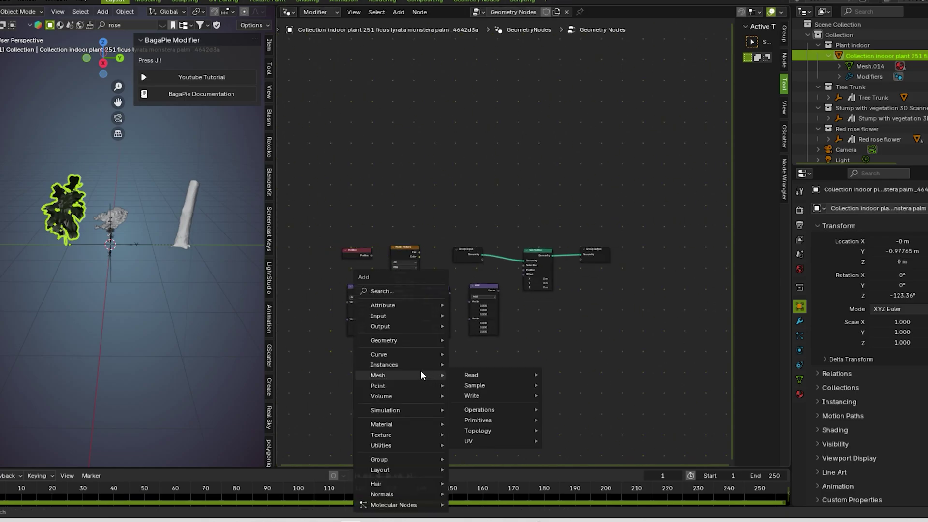
{"action": "left_click", "coordinate": [404, 289]}
{"action": "type", "text": "se"}
{"action": "key", "text": "BackSpace"}
{"action": "key", "text": "BackSpace"}
{"action": "type", "text": "tim"}
{"action": "key", "text": "BackSpace"}
{"action": "key", "text": "BackSpace"}
{"action": "key", "text": "BackSpace"}
{"action": "type", "text": "scene"}
{"action": "left_click", "coordinate": [465, 318]}
{"action": "left_click", "coordinate": [331, 374]}
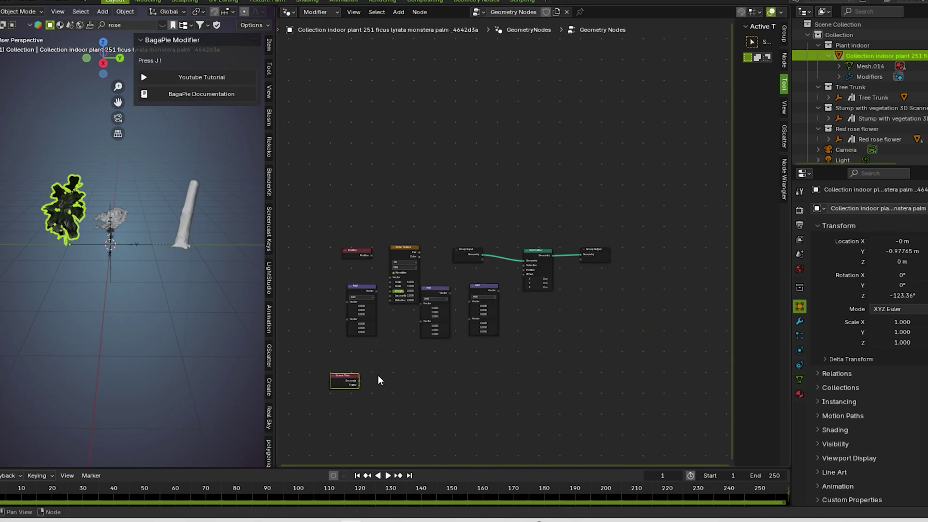
Step: Rearrange the nodes so Position comes before the first Vector Math node and Noise Texture sits between the first two Vector Math nodes
{"action": "scroll", "coordinate": [378, 380], "scroll_direction": "up", "scroll_amount": 3}
{"action": "left_click_drag", "start_coordinate": [480, 183], "coordinate": [480, 261]}
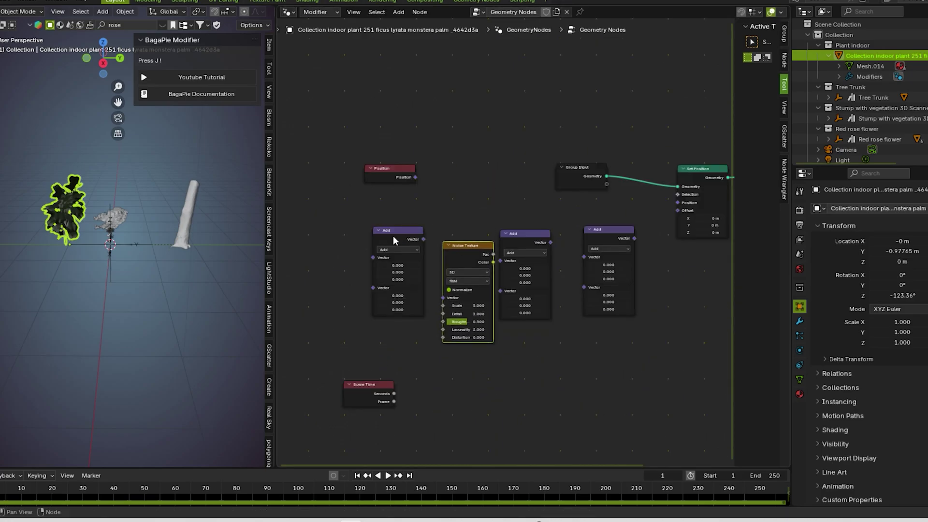
{"action": "left_click_drag", "start_coordinate": [393, 236], "coordinate": [361, 223]}
{"action": "left_click_drag", "start_coordinate": [384, 172], "coordinate": [286, 226]}
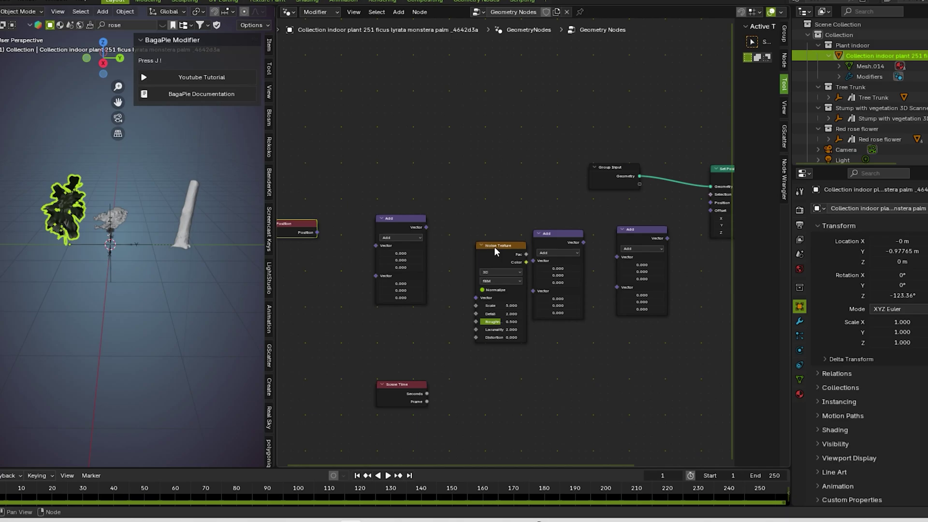
{"action": "left_click_drag", "start_coordinate": [494, 247], "coordinate": [471, 234]}
{"action": "scroll", "coordinate": [454, 227], "scroll_direction": "up", "scroll_amount": 5}
{"action": "middle_click_drag", "start_coordinate": [411, 193], "coordinate": [512, 181]}
{"action": "scroll", "coordinate": [476, 208], "scroll_direction": "up", "scroll_amount": 2}
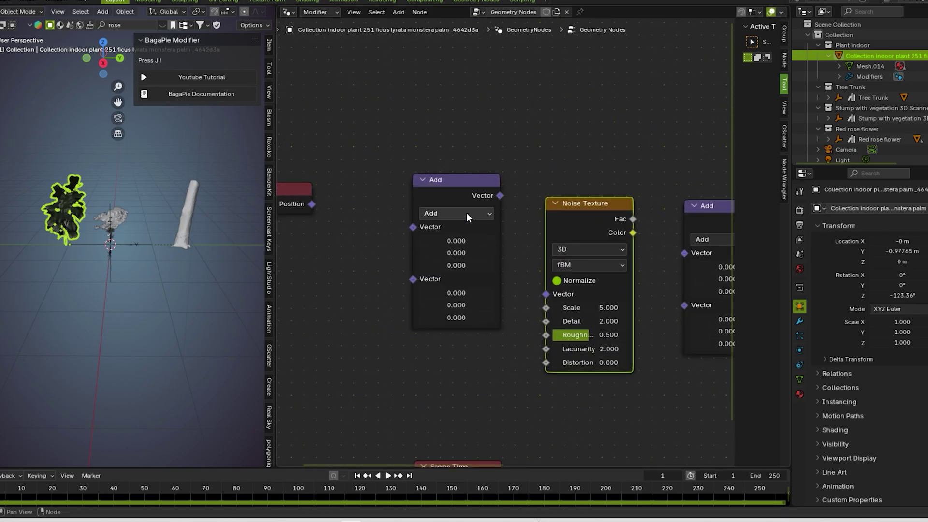
Step: Reposition the Scene Time node below the first Vector Math node and add a Math node beside it
{"action": "left_click", "coordinate": [467, 216]}
{"action": "scroll", "coordinate": [429, 270], "scroll_direction": "down", "scroll_amount": 2}
{"action": "middle_click_drag", "start_coordinate": [429, 271], "coordinate": [426, 264]}
{"action": "left_click_drag", "start_coordinate": [425, 350], "coordinate": [404, 334]}
{"action": "left_click", "coordinate": [514, 337]}
{"action": "key", "text": "shift+a"}
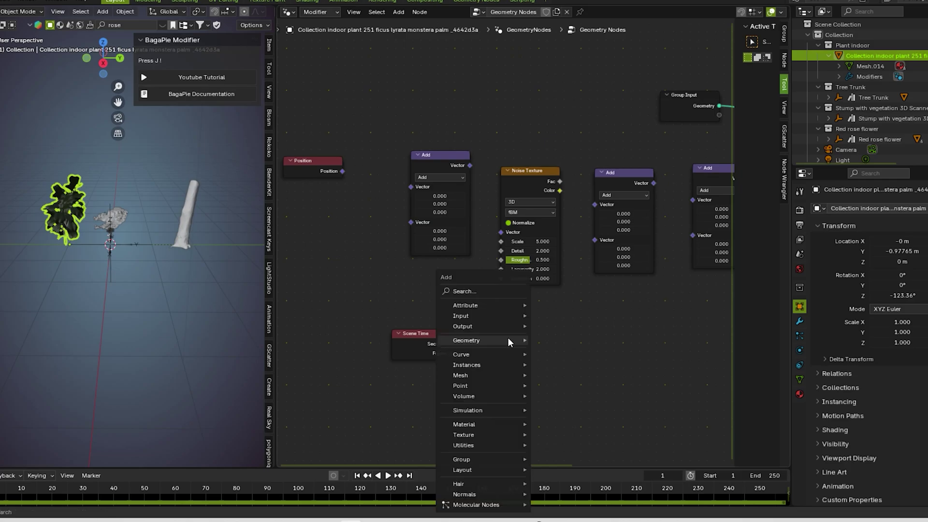
{"action": "left_click", "coordinate": [482, 292]}
{"action": "type", "text": "math"}
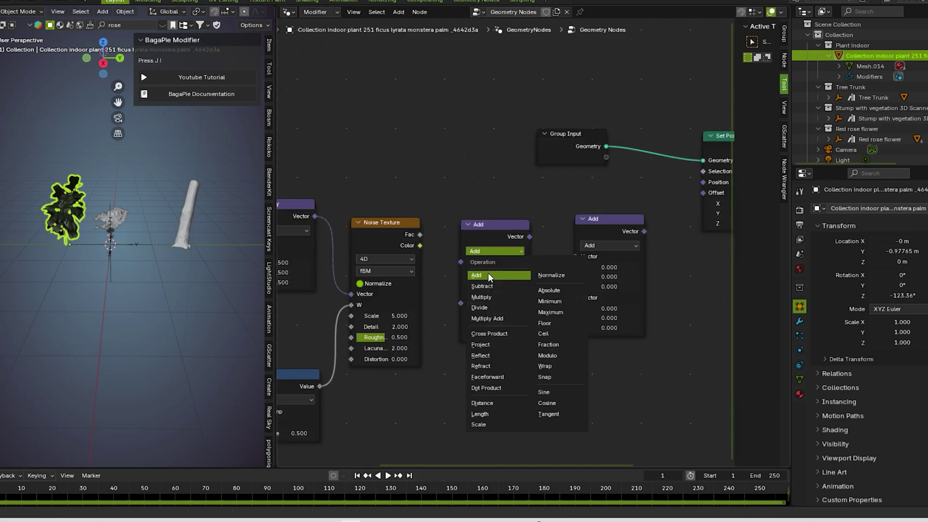
Step: Set the second Vector Math node's operation to Subtract and the third one's to Scale
{"action": "left_click", "coordinate": [488, 281]}
{"action": "left_click", "coordinate": [608, 245]}
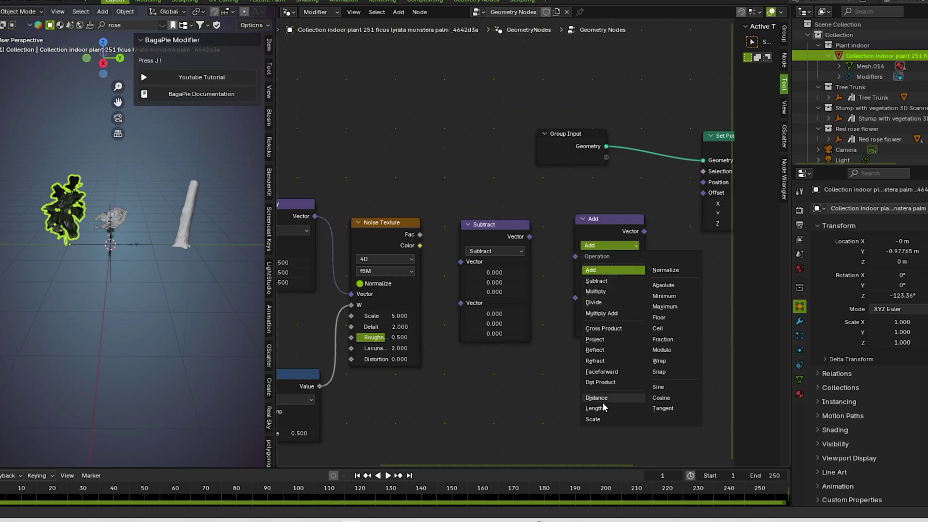
{"action": "left_click", "coordinate": [595, 419]}
Step: Connect the Noise Texture's Fac output to the Subtract node's first vector and set its second vector to 0.5 on all axes
{"action": "left_click_drag", "start_coordinate": [421, 235], "coordinate": [461, 261]}
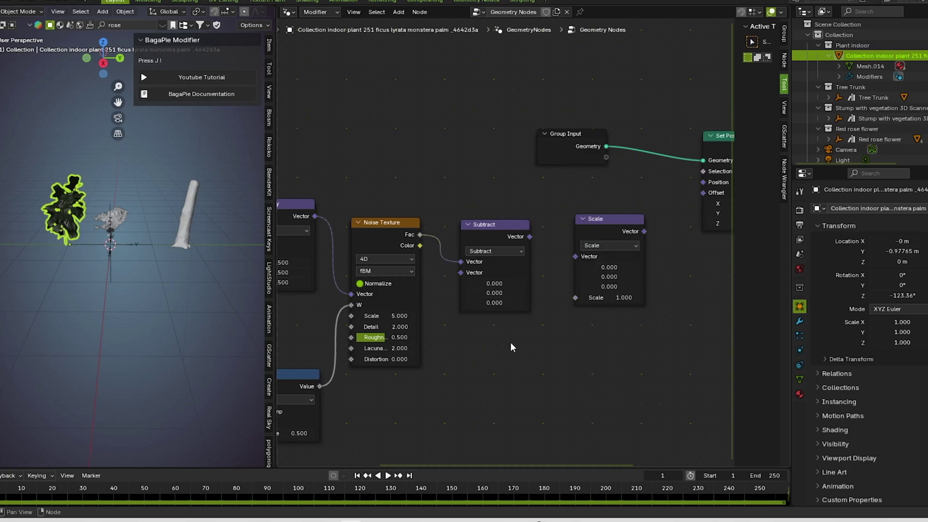
{"action": "left_click", "coordinate": [491, 283]}
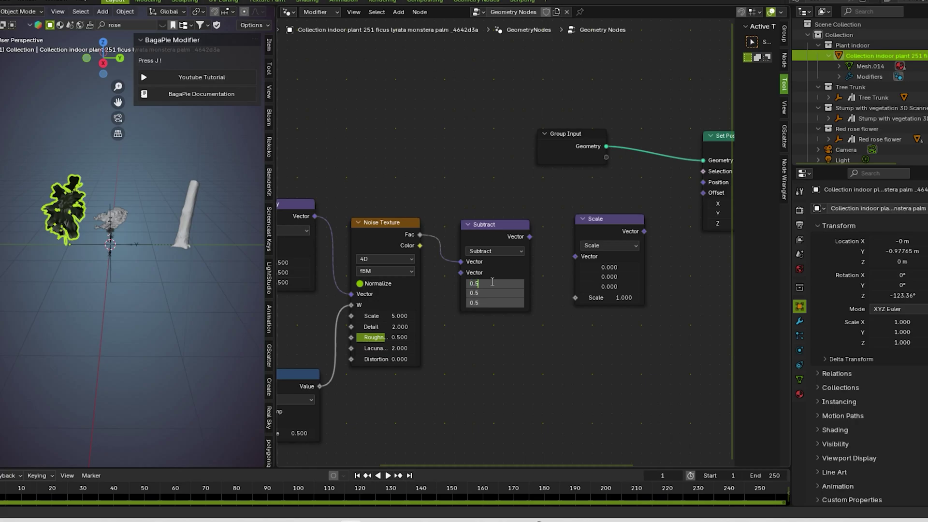
{"action": "key", "text": "Return"}
Step: Set the Scale node's vector components to 0.5 and connect the Subtract output to its vector input
{"action": "left_click_drag", "start_coordinate": [610, 287], "coordinate": [611, 270]}
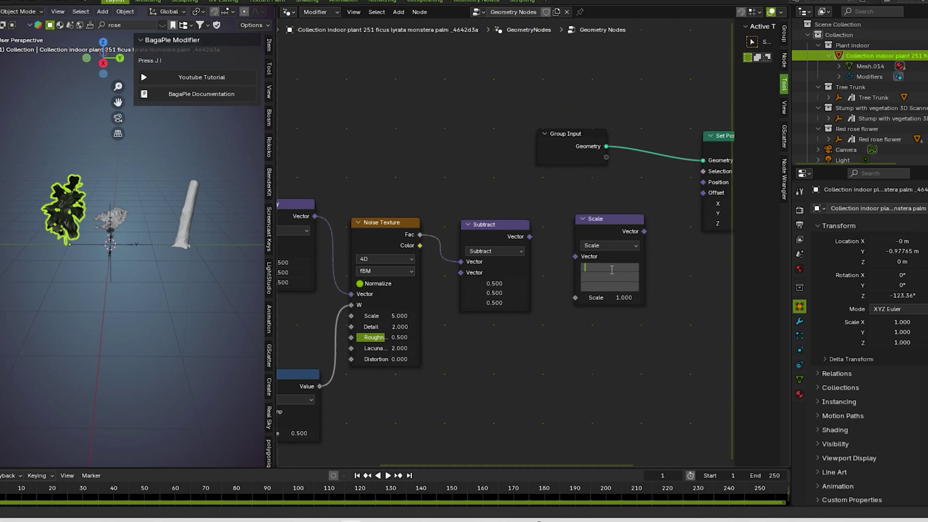
{"action": "type", "text": "0.5"}
{"action": "key", "text": "Return"}
{"action": "left_click_drag", "start_coordinate": [529, 236], "coordinate": [575, 257]}
Step: Connect the Scale node's vector output to the Offset input of Set Position
{"action": "scroll", "coordinate": [581, 371], "scroll_direction": "down", "scroll_amount": 2}
{"action": "middle_click_drag", "start_coordinate": [580, 371], "coordinate": [498, 387]}
{"action": "scroll", "coordinate": [544, 320], "scroll_direction": "up", "scroll_amount": 2}
{"action": "left_click_drag", "start_coordinate": [544, 251], "coordinate": [611, 208]}
Step: Set the X component of the Subtract node's second vector to 1
{"action": "middle_click_drag", "start_coordinate": [111, 236], "coordinate": [72, 278]}
{"action": "scroll", "coordinate": [73, 277], "scroll_direction": "down", "scroll_amount": 3}
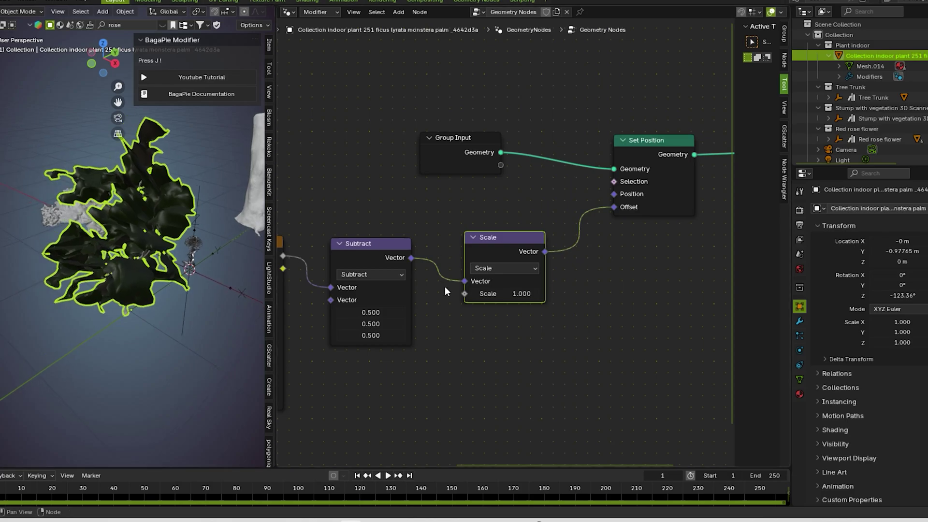
{"action": "mouse_move", "coordinate": [383, 317]}
{"action": "left_mouse_down"}
{"action": "mouse_move", "coordinate": [401, 318]}
{"action": "mouse_move", "coordinate": [381, 326]}
{"action": "left_mouse_up"}
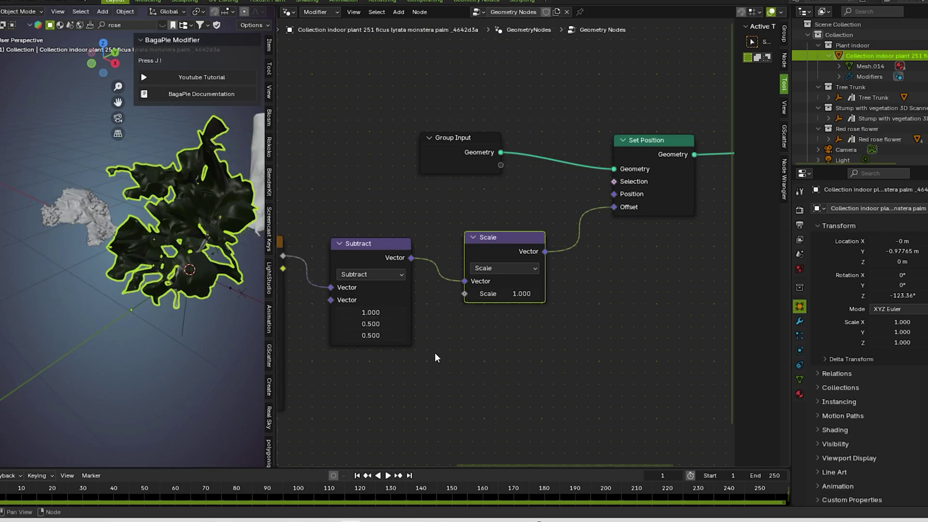
Step: Undo the last change to the Subtract node's second vector
{"action": "key", "text": "ctrl+z"}
{"action": "scroll", "coordinate": [442, 359], "scroll_direction": "down", "scroll_amount": 2}
{"action": "middle_click_drag", "start_coordinate": [447, 364], "coordinate": [640, 289]}
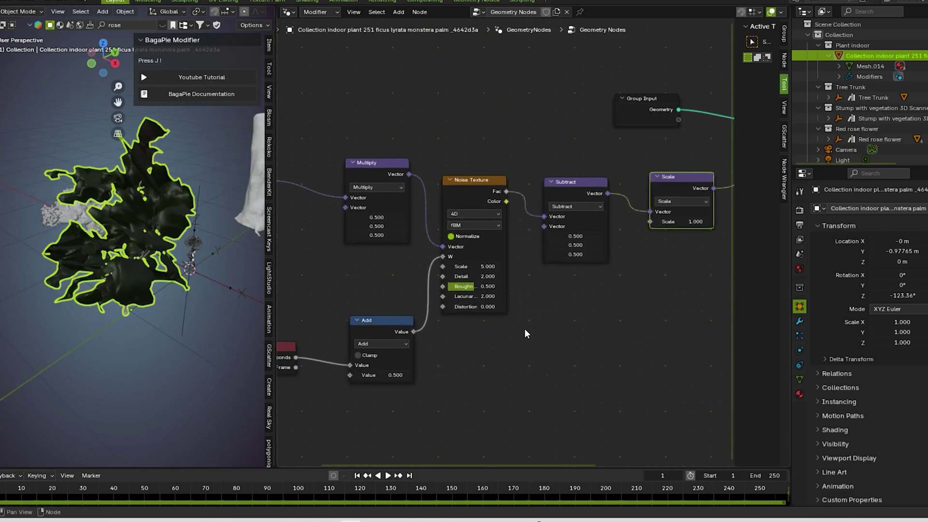
Step: Set the Noise Texture's Scale to 5.4 and play the animation to preview the plant's movement
{"action": "scroll", "coordinate": [524, 328], "scroll_direction": "down", "scroll_amount": 1}
{"action": "middle_click_drag", "start_coordinate": [486, 297], "coordinate": [507, 287]}
{"action": "left_click_drag", "start_coordinate": [509, 262], "coordinate": [527, 262]}
{"action": "key", "text": "space"}
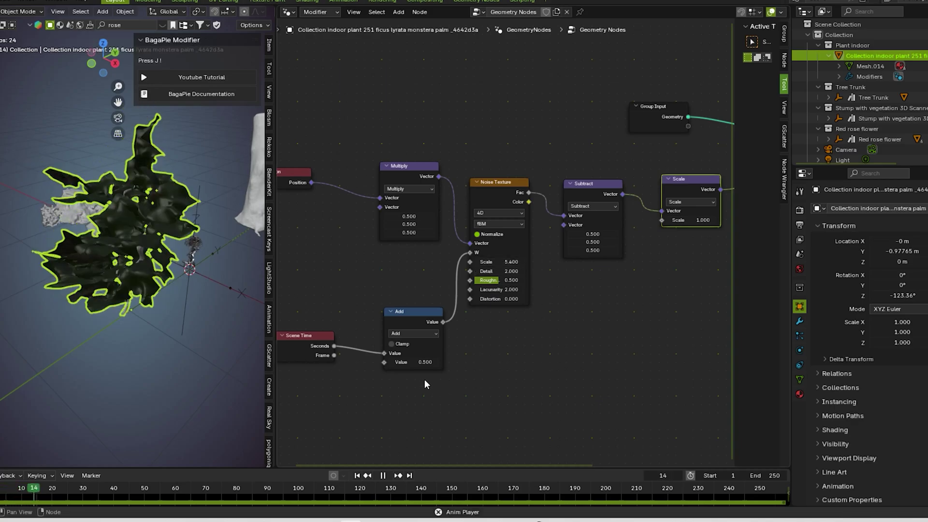
{"action": "key", "text": "space"}
Step: Try driving the Add node's first value from the Scene Time node's Frame output and replay the animation
{"action": "scroll", "coordinate": [435, 388], "scroll_direction": "down", "scroll_amount": 2}
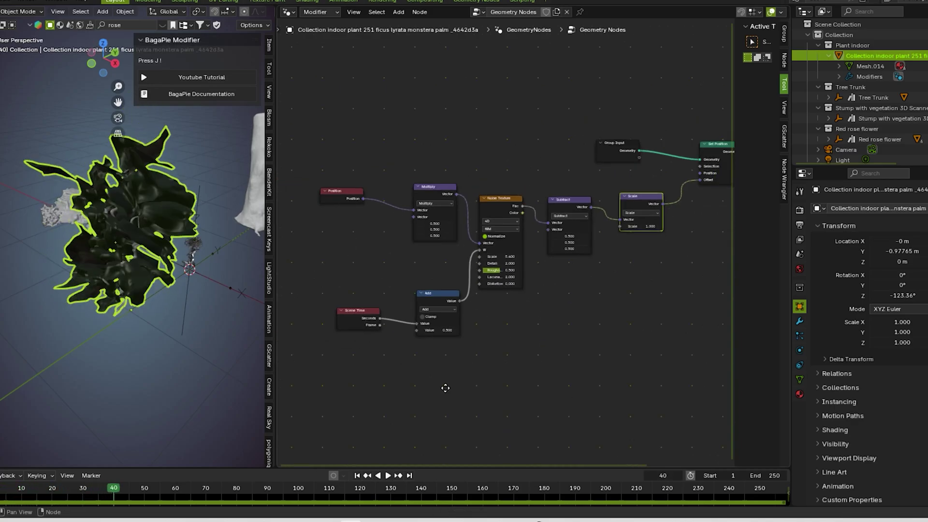
{"action": "left_click_drag", "start_coordinate": [377, 331], "coordinate": [417, 329]}
{"action": "key", "text": "space"}
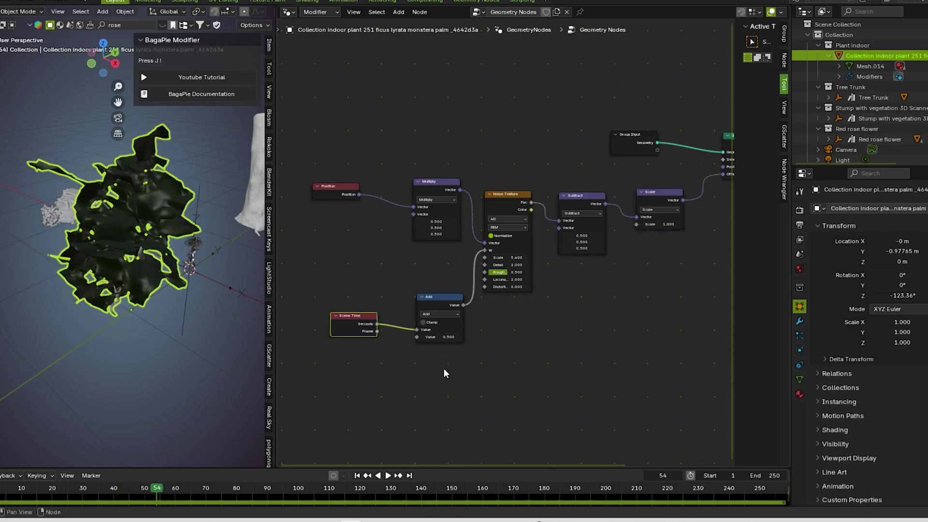
Step: Change the Add node's operation to Multiply and set the Noise Texture's Scale to 0.9, Detail to 1.7 and Roughness to 0.283 while previewing playback
{"action": "scroll", "coordinate": [443, 369], "scroll_direction": "up", "scroll_amount": 3}
{"action": "left_click_drag", "start_coordinate": [452, 298], "coordinate": [451, 322]}
{"action": "key", "text": "space"}
{"action": "key", "text": "space"}
{"action": "key", "text": "space"}
{"action": "left_click_drag", "start_coordinate": [463, 310], "coordinate": [459, 309]}
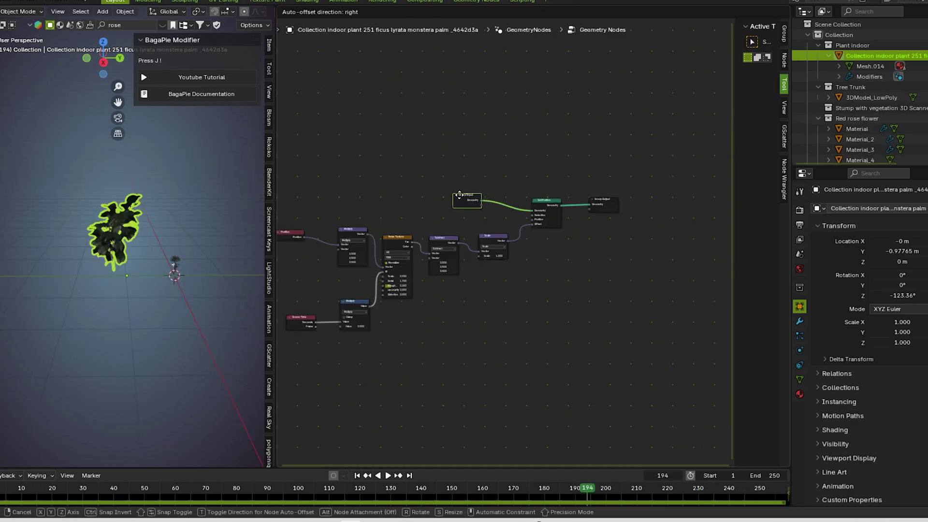
Step: Move the Group Input node farther away from the Set Position node to free up space
{"action": "left_click_drag", "start_coordinate": [459, 195], "coordinate": [440, 185]}
{"action": "left_click", "coordinate": [485, 376]}
{"action": "scroll", "coordinate": [488, 372], "scroll_direction": "down", "scroll_amount": 1}
{"action": "middle_click_drag", "start_coordinate": [501, 351], "coordinate": [520, 344]}
Step: Add a Color Ramp node with its Color output feeding the Scale node's Scale input, and place it below the Subtract and Scale nodes
{"action": "scroll", "coordinate": [520, 344], "scroll_direction": "up", "scroll_amount": 3}
{"action": "scroll", "coordinate": [506, 261], "scroll_direction": "up", "scroll_amount": 2}
{"action": "left_click_drag", "start_coordinate": [498, 253], "coordinate": [415, 346]}
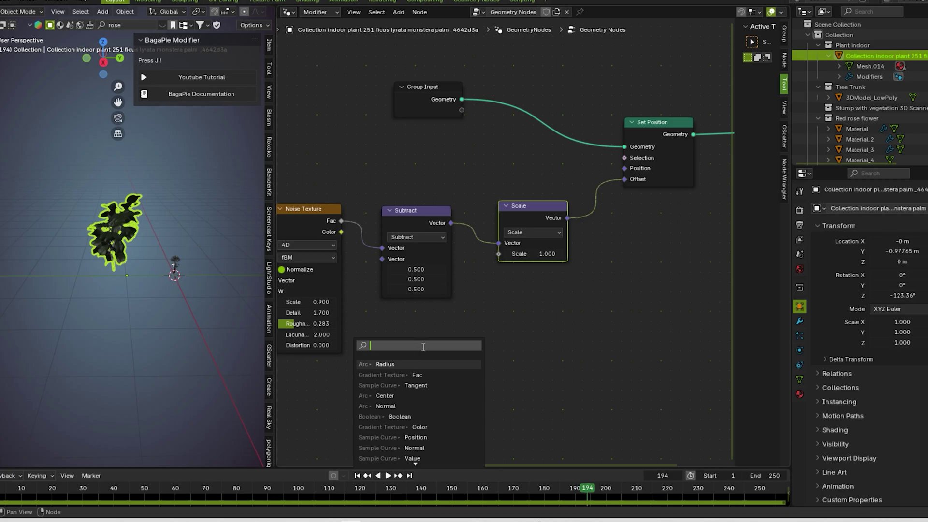
{"action": "type", "text": "color"}
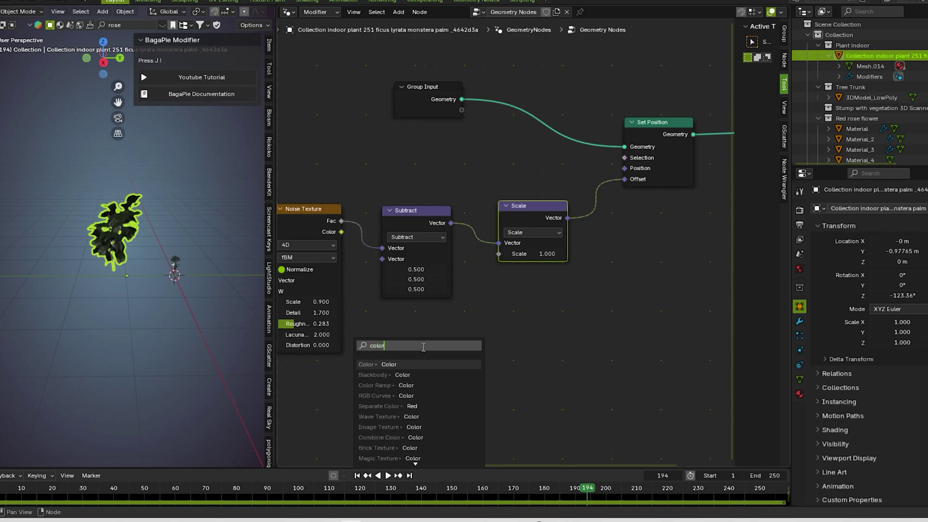
{"action": "type", "text": " ra"}
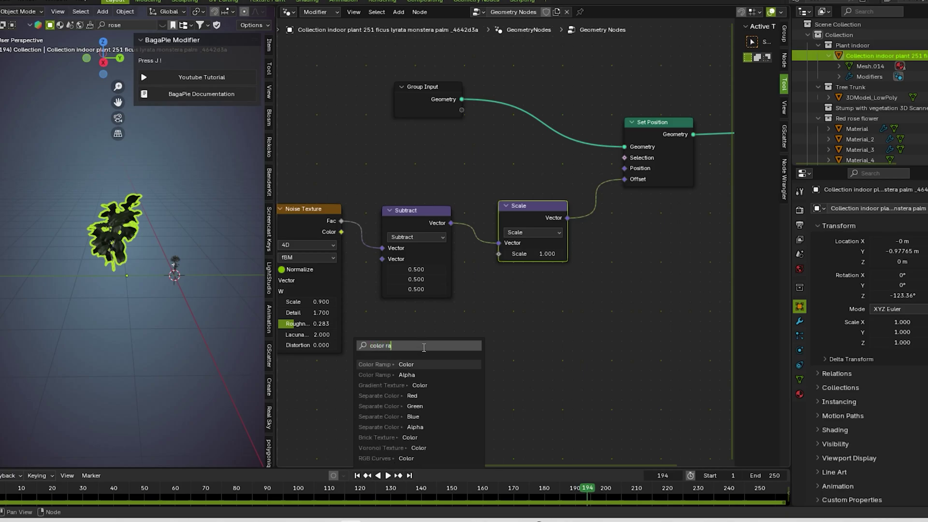
{"action": "type", "text": "m"}
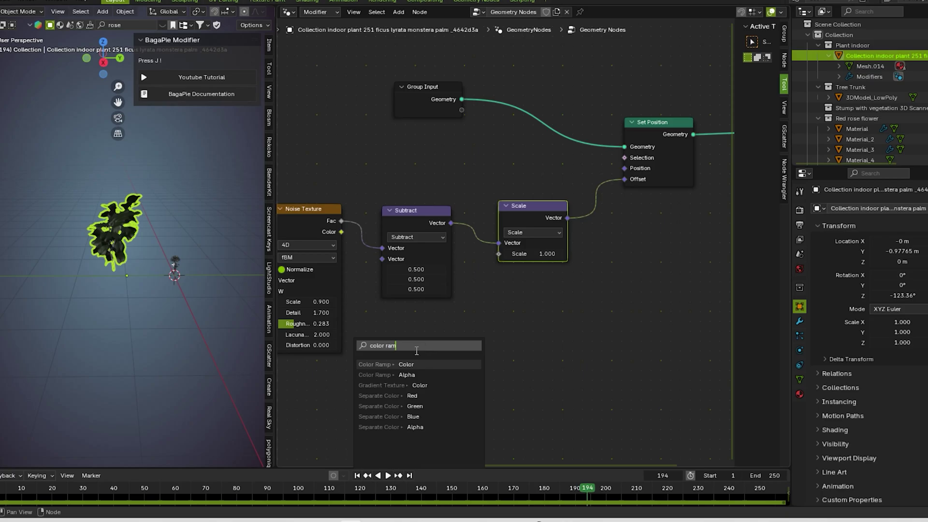
{"action": "key", "text": "Return"}
{"action": "scroll", "coordinate": [467, 318], "scroll_direction": "down", "scroll_amount": 3}
{"action": "left_click", "coordinate": [474, 329]}
{"action": "left_click", "coordinate": [572, 365]}
Step: Add a Gradient Texture node with its Color output feeding the Color Ramp's Fac input
{"action": "scroll", "coordinate": [472, 355], "scroll_direction": "up", "scroll_amount": 2}
{"action": "left_click_drag", "start_coordinate": [414, 408], "coordinate": [367, 436]}
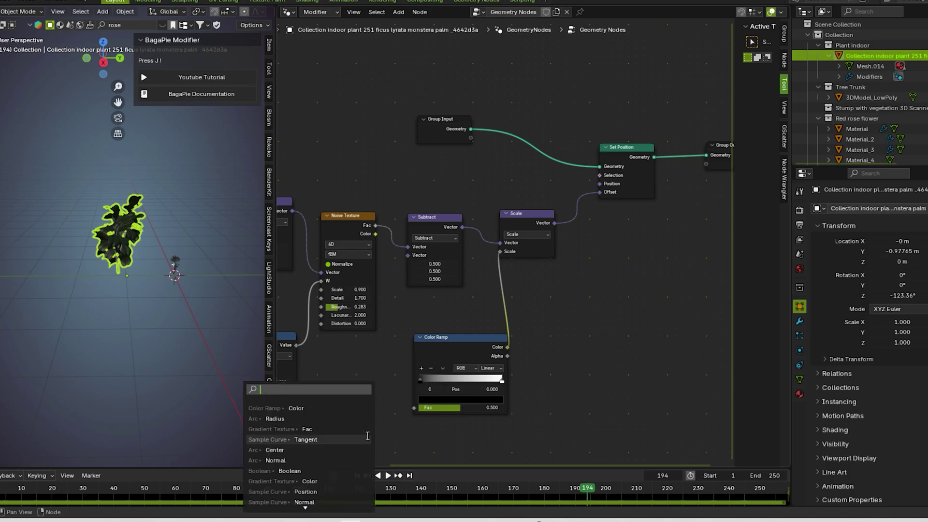
{"action": "type", "text": "gra"}
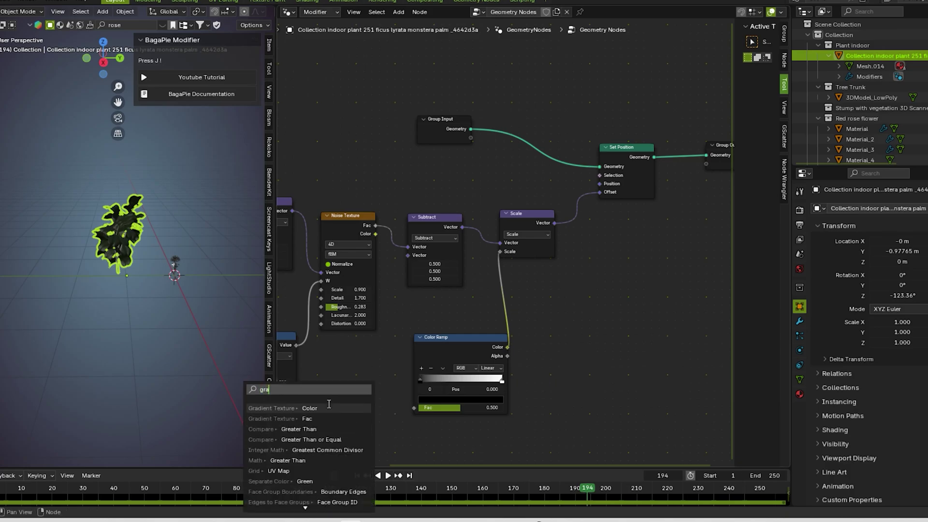
{"action": "left_click", "coordinate": [328, 405]}
{"action": "left_click", "coordinate": [358, 394]}
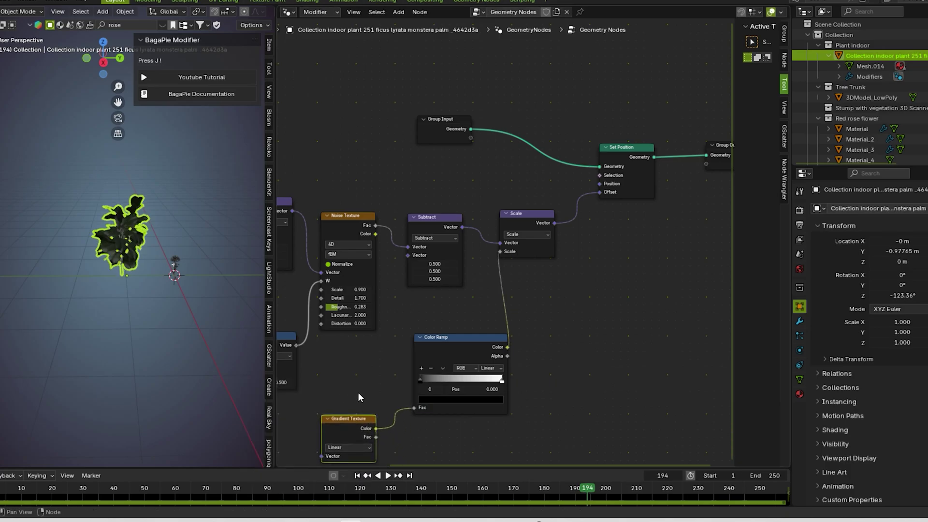
{"action": "scroll", "coordinate": [386, 400], "scroll_direction": "down", "scroll_amount": 6}
{"action": "middle_click_drag", "start_coordinate": [394, 410], "coordinate": [462, 384]}
{"action": "scroll", "coordinate": [464, 396], "scroll_direction": "up", "scroll_amount": 2}
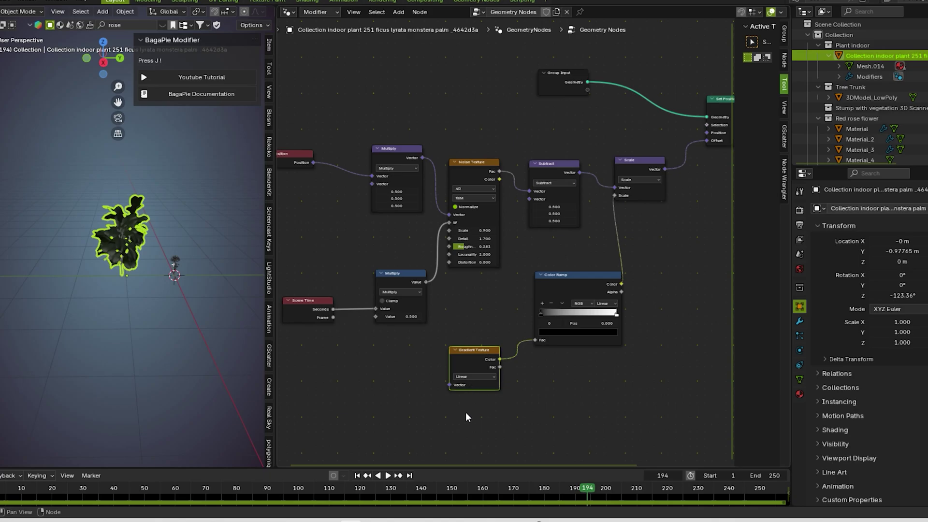
Step: Add a Rotate Vector node with its output feeding the Gradient Texture's Vector input
{"action": "scroll", "coordinate": [465, 412], "scroll_direction": "up", "scroll_amount": 3}
{"action": "key", "text": "shift+a"}
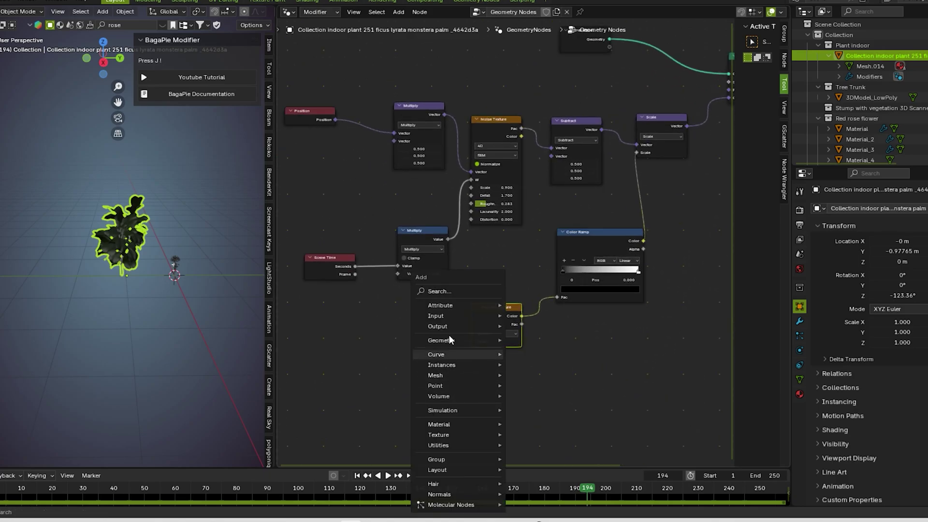
{"action": "left_click", "coordinate": [457, 294]}
{"action": "left_click", "coordinate": [369, 378]}
{"action": "left_click_drag", "start_coordinate": [467, 341], "coordinate": [424, 387]}
{"action": "type", "text": "rota"}
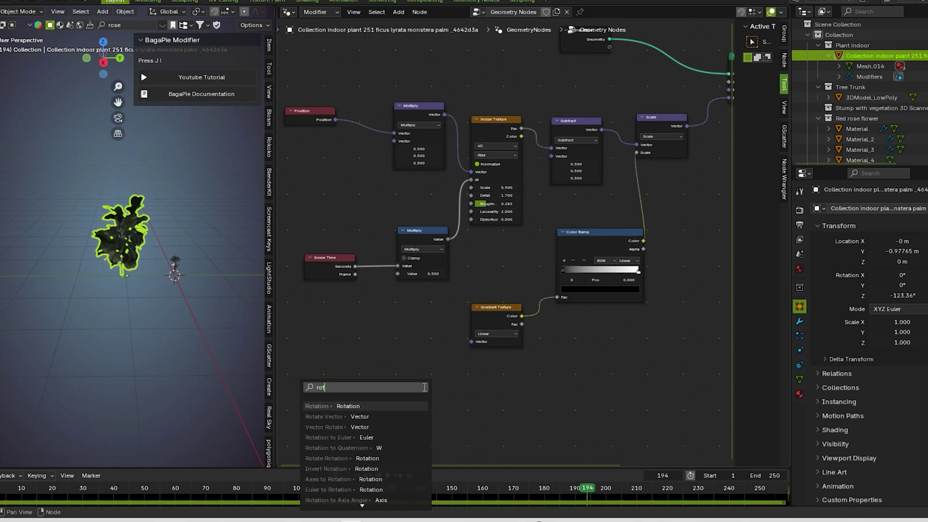
{"action": "left_click", "coordinate": [354, 416]}
{"action": "left_click", "coordinate": [385, 370]}
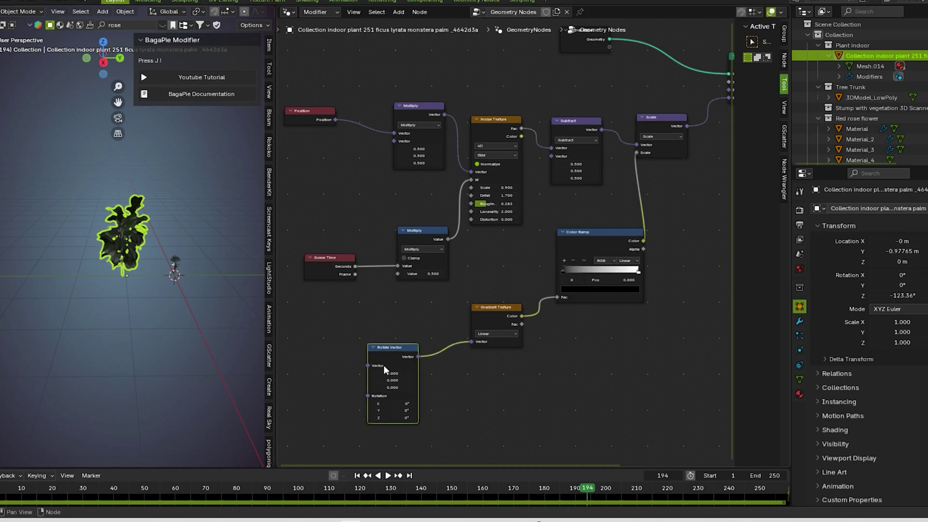
Step: Duplicate the Position node and place the copy beside the Rotate Vector node
{"action": "scroll", "coordinate": [384, 369], "scroll_direction": "up", "scroll_amount": 3}
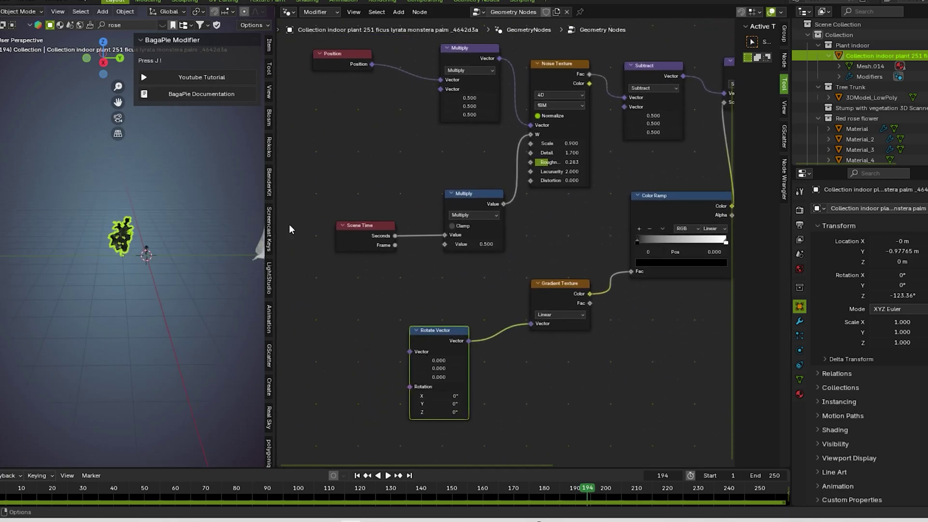
{"action": "left_click", "coordinate": [334, 57]}
{"action": "key", "text": "shift+d"}
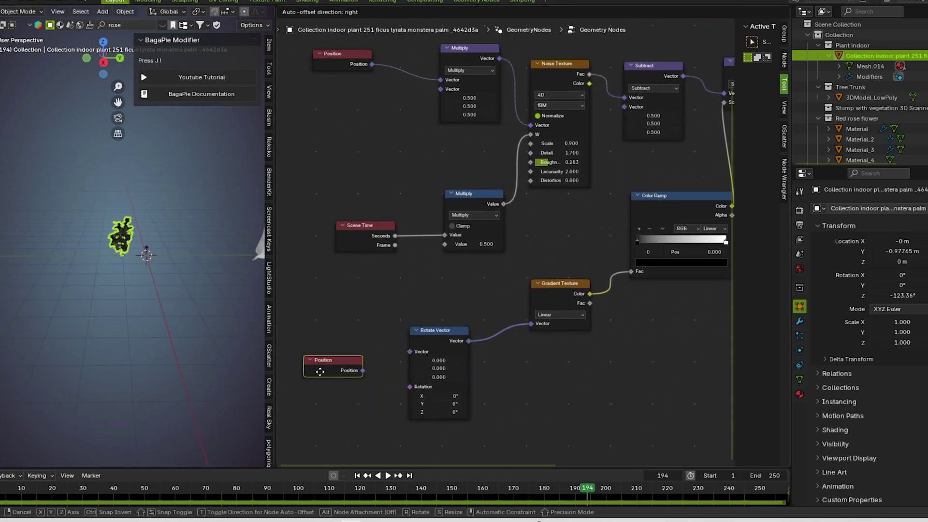
{"action": "left_click", "coordinate": [322, 341]}
{"action": "key", "text": "Home"}
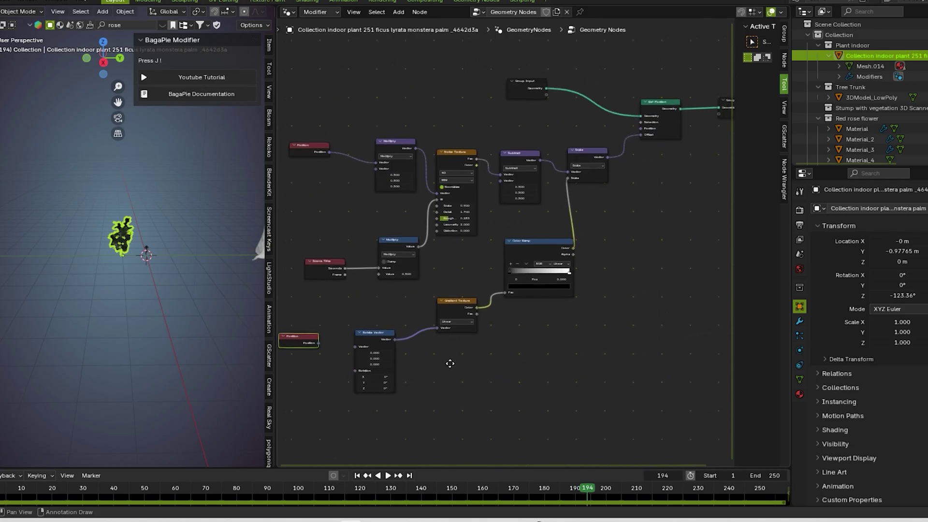
Step: Frame the plant in the viewport and play the animation from frame 31 to check its motion
{"action": "scroll", "coordinate": [558, 339], "scroll_direction": "up", "scroll_amount": 3}
{"action": "scroll", "coordinate": [342, 271], "scroll_direction": "down", "scroll_amount": 3}
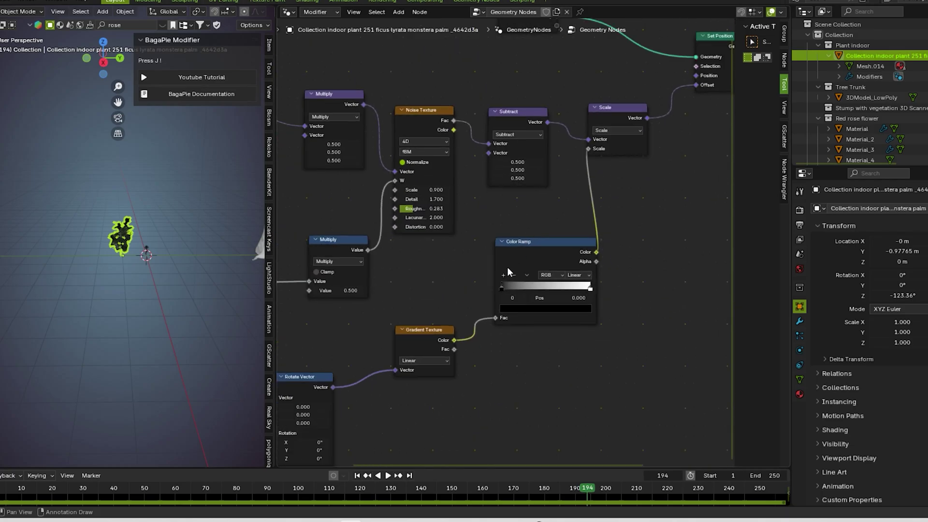
{"action": "scroll", "coordinate": [506, 294], "scroll_direction": "up", "scroll_amount": 4}
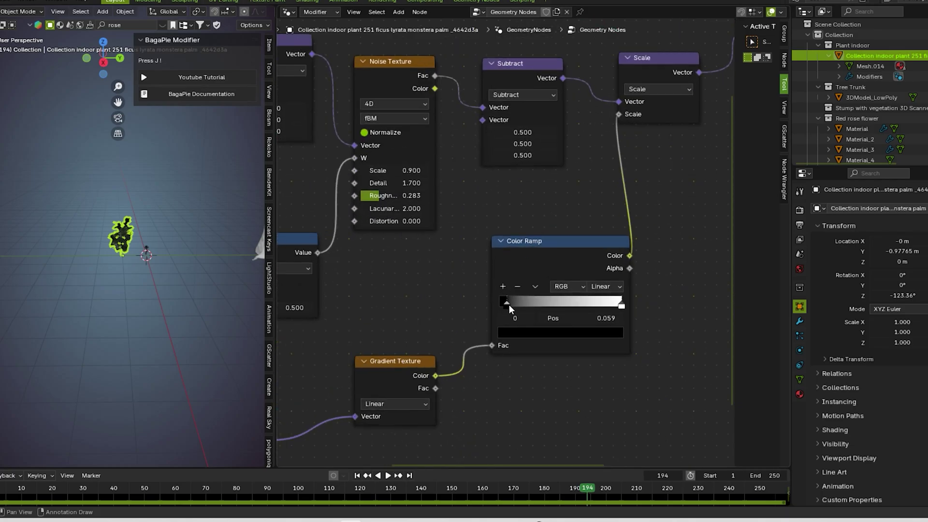
{"action": "key", "text": "KP_Decimal"}
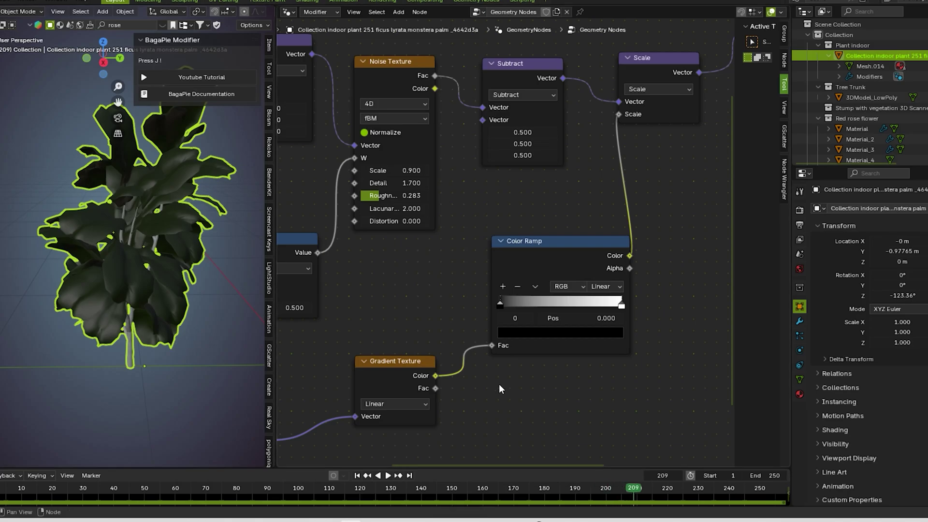
{"action": "scroll", "coordinate": [497, 383], "scroll_direction": "down", "scroll_amount": 5}
{"action": "left_click_drag", "start_coordinate": [317, 492], "coordinate": [86, 484]}
{"action": "key", "text": "space"}
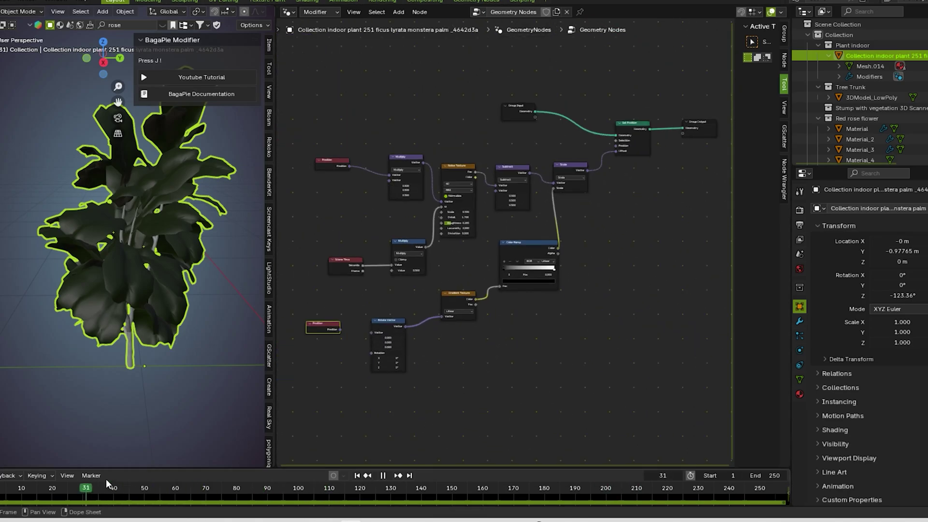
Step: Connect the duplicated Position node's output to the Rotate Vector node's Vector input
{"action": "scroll", "coordinate": [324, 394], "scroll_direction": "up", "scroll_amount": 2}
{"action": "scroll", "coordinate": [323, 389], "scroll_direction": "down", "scroll_amount": 1}
{"action": "left_click_drag", "start_coordinate": [312, 344], "coordinate": [342, 350]}
Step: Play the animation and examine the plant's leaf movement up close
{"action": "key", "text": "space"}
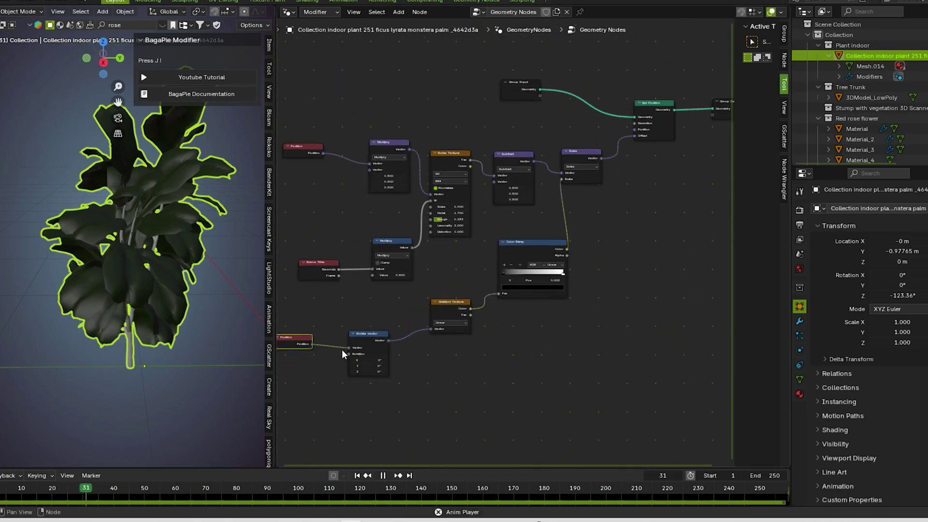
{"action": "middle_click_drag", "start_coordinate": [201, 317], "coordinate": [201, 302]}
{"action": "scroll", "coordinate": [197, 303], "scroll_direction": "up", "scroll_amount": 5}
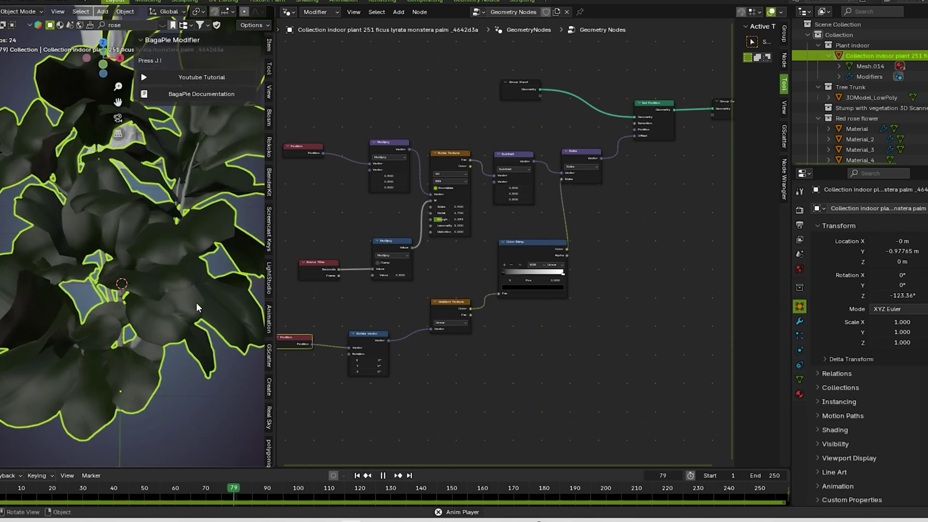
{"action": "scroll", "coordinate": [473, 358], "scroll_direction": "down", "scroll_amount": 1}
{"action": "scroll", "coordinate": [472, 358], "scroll_direction": "up", "scroll_amount": 3}
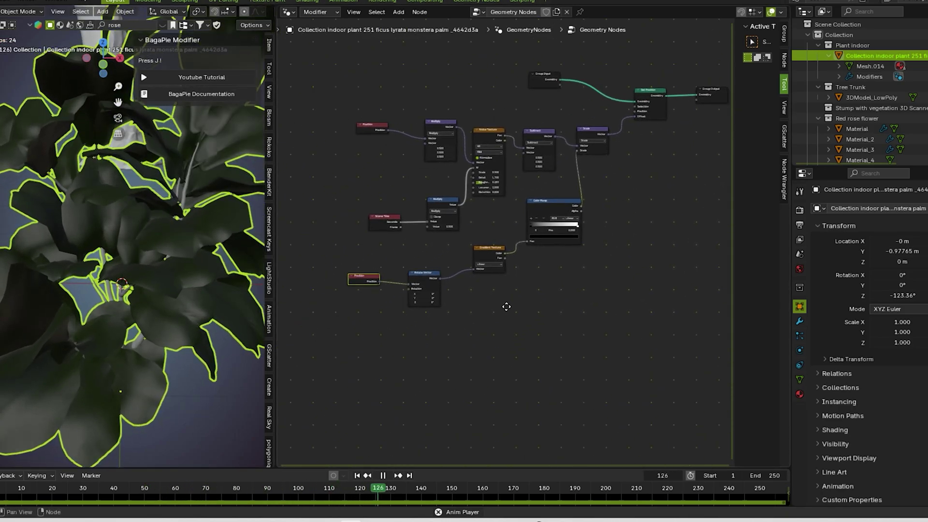
{"action": "key", "text": "space"}
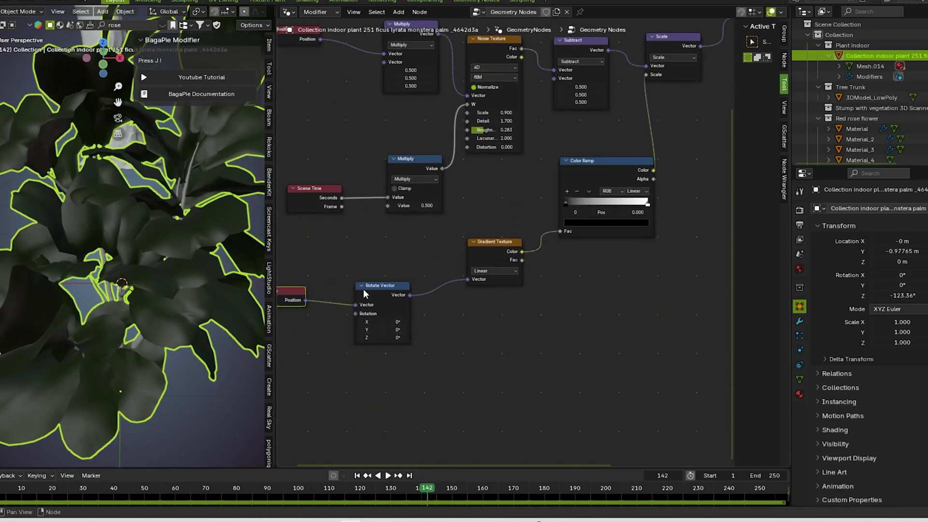
Step: Detach and delete the Rotate Vector node, and cut the link between the duplicated Position node and the Gradient Texture
{"action": "left_click_drag", "start_coordinate": [372, 290], "coordinate": [409, 334], "text": "alt"}
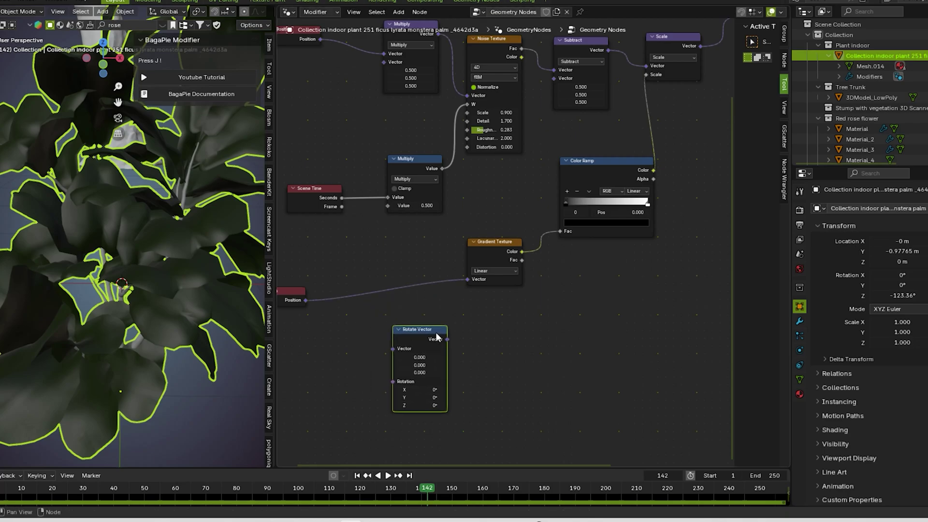
{"action": "key", "text": "x"}
{"action": "right_click_drag", "start_coordinate": [435, 332], "coordinate": [449, 266], "text": "ctrl"}
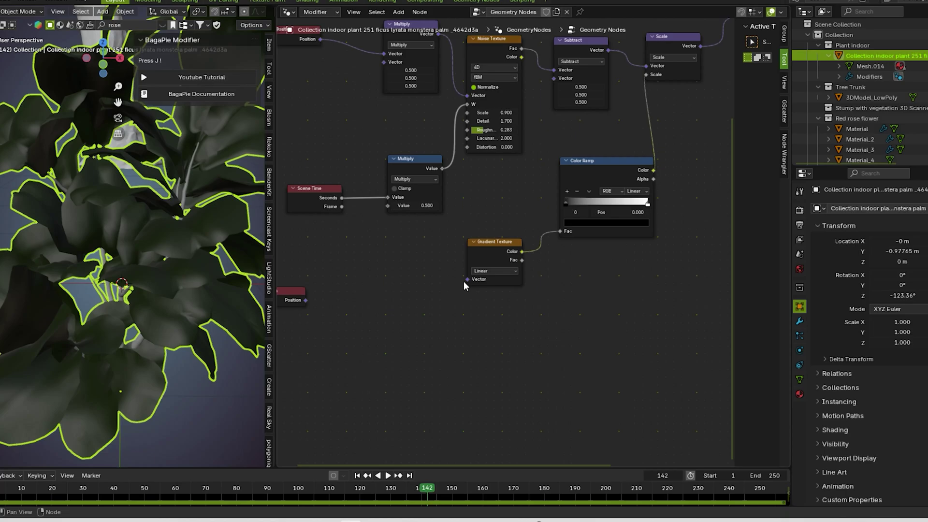
{"action": "left_click_drag", "start_coordinate": [465, 279], "coordinate": [383, 341]}
{"action": "type", "text": "ve"}
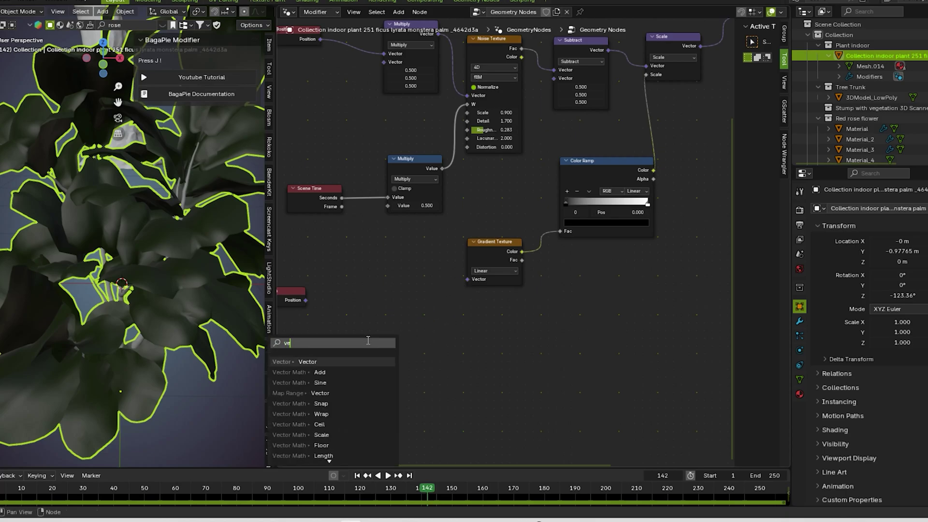
{"action": "type", "text": "ctor rotae"}
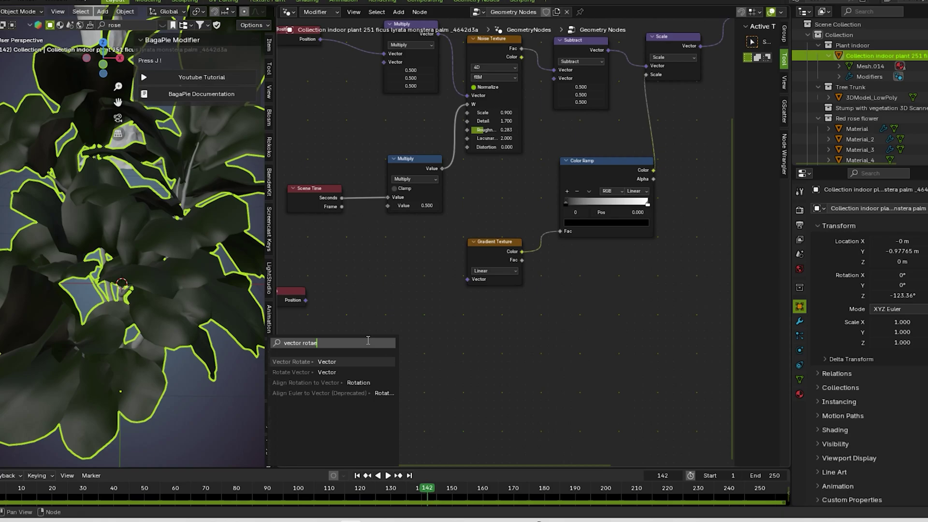
{"action": "left_click", "coordinate": [368, 361]}
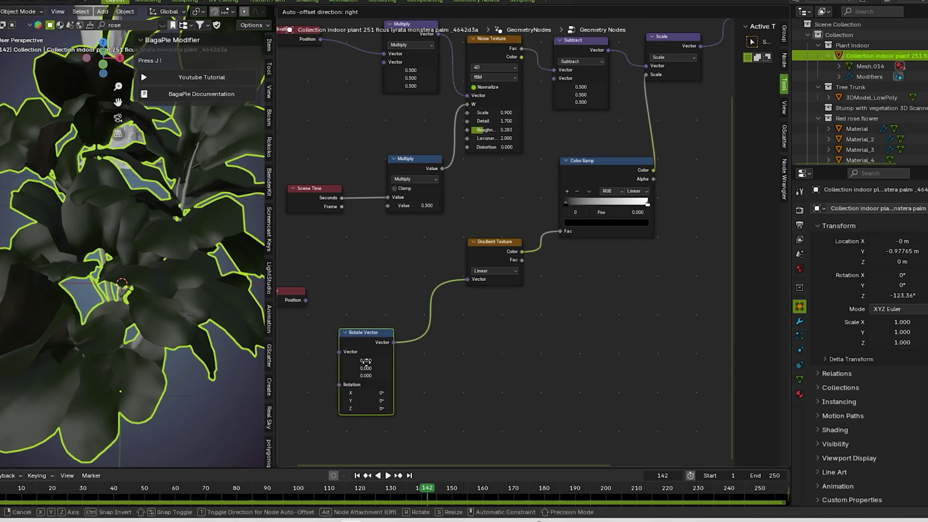
{"action": "right_click", "coordinate": [371, 327]}
Step: Add a Vector Rotate node, linking its output to the Gradient Texture's Vector input and the duplicated Position output to its Vector input
{"action": "key", "text": "shift+a"}
{"action": "left_click", "coordinate": [379, 288]}
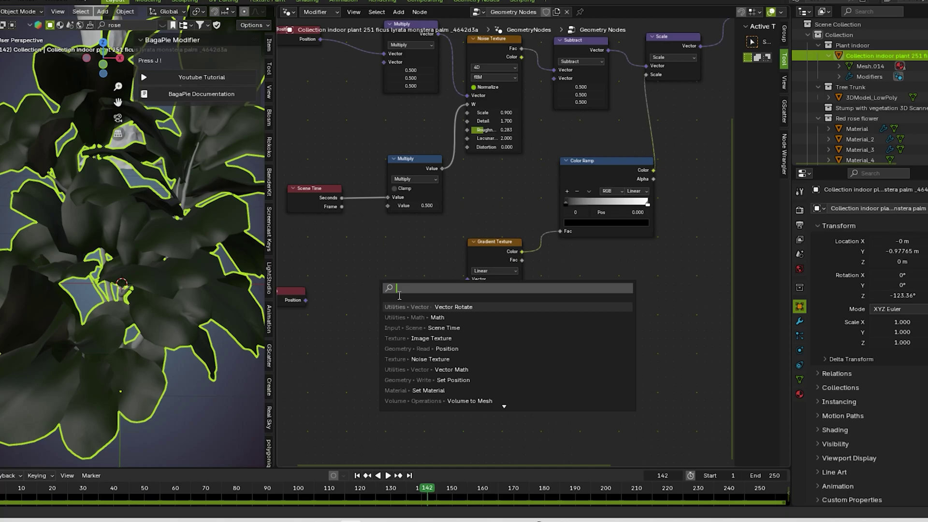
{"action": "key", "text": "Return"}
{"action": "left_click", "coordinate": [369, 280]}
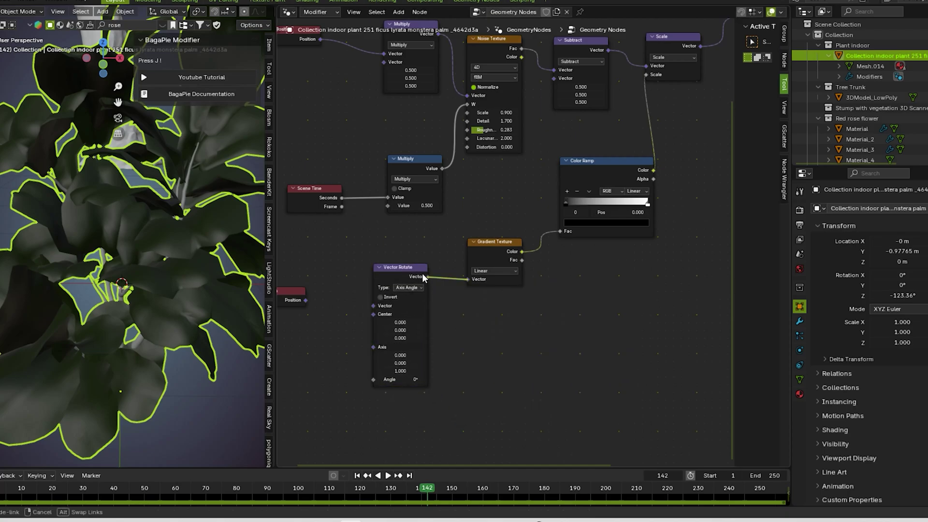
{"action": "left_click_drag", "start_coordinate": [423, 274], "coordinate": [422, 275]}
{"action": "left_click_drag", "start_coordinate": [369, 305], "coordinate": [373, 303]}
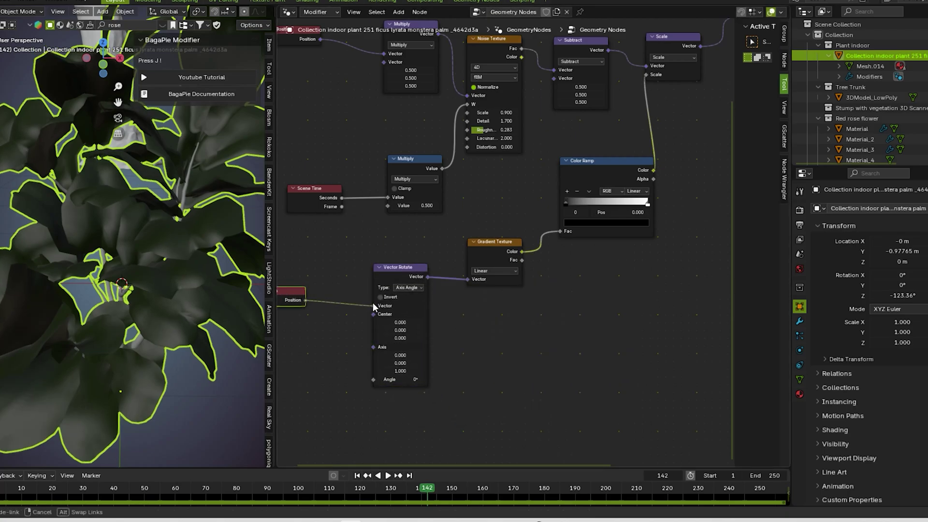
Step: Preview the animation, and set the Vector Rotate node's angle to 90° and its axis to 0, 1, 0
{"action": "key", "text": "space"}
{"action": "middle_click_drag", "start_coordinate": [129, 277], "coordinate": [139, 280]}
{"action": "scroll", "coordinate": [139, 280], "scroll_direction": "up", "scroll_amount": 3}
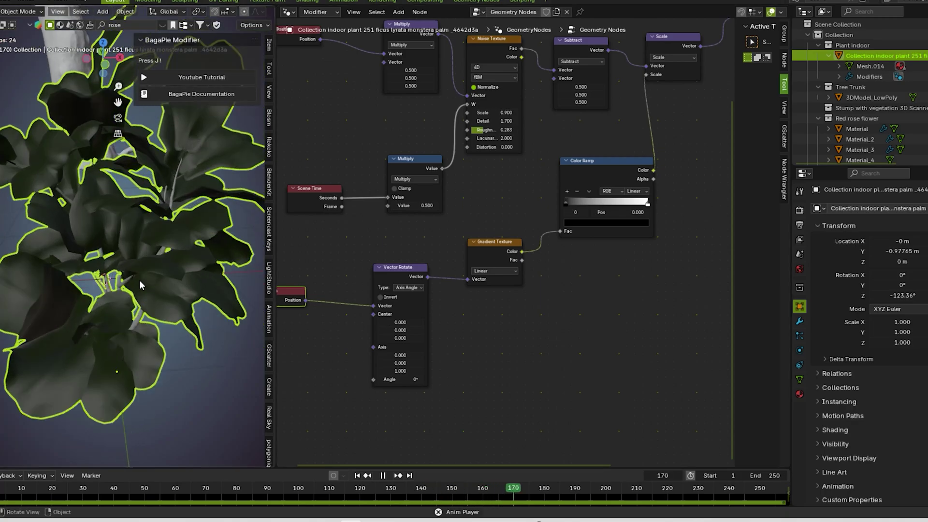
{"action": "key", "text": "space"}
{"action": "scroll", "coordinate": [475, 381], "scroll_direction": "down", "scroll_amount": 1}
{"action": "middle_click_drag", "start_coordinate": [474, 380], "coordinate": [478, 371]}
{"action": "scroll", "coordinate": [478, 372], "scroll_direction": "up", "scroll_amount": 2}
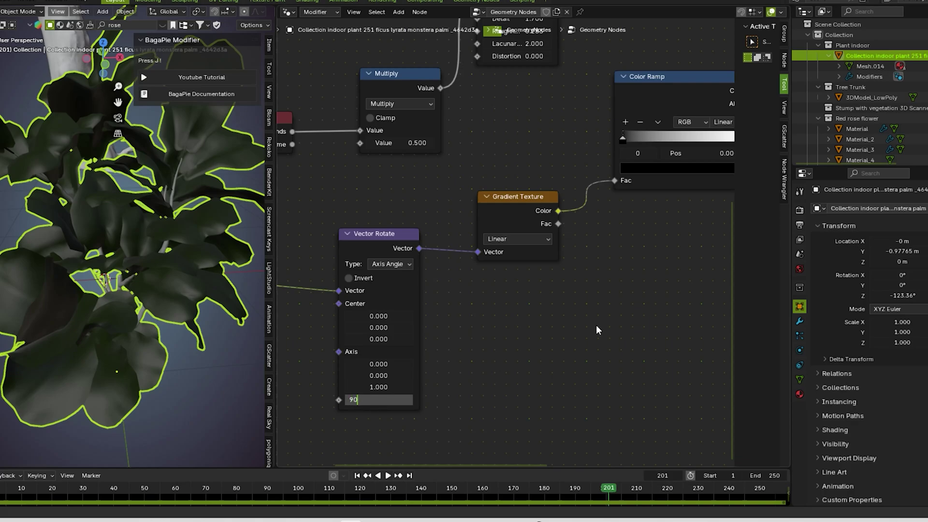
{"action": "key", "text": "Return"}
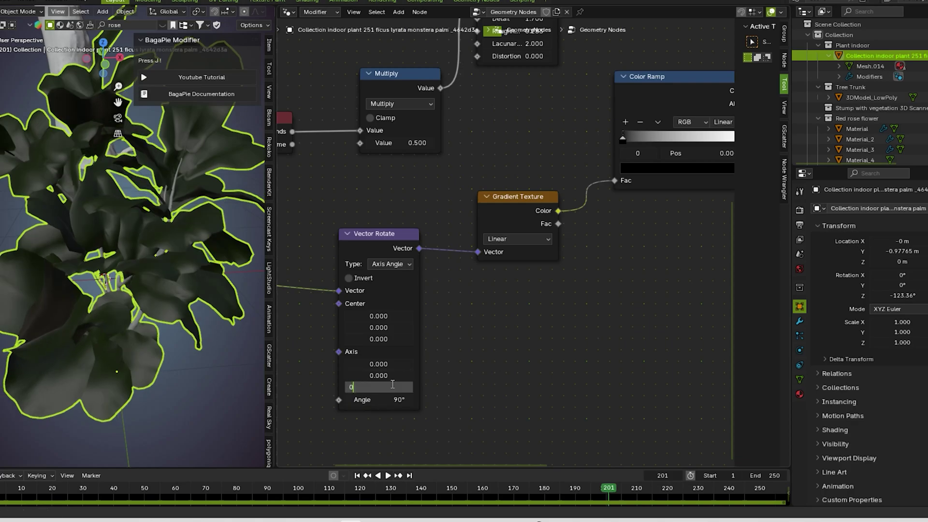
{"action": "key", "text": "Return"}
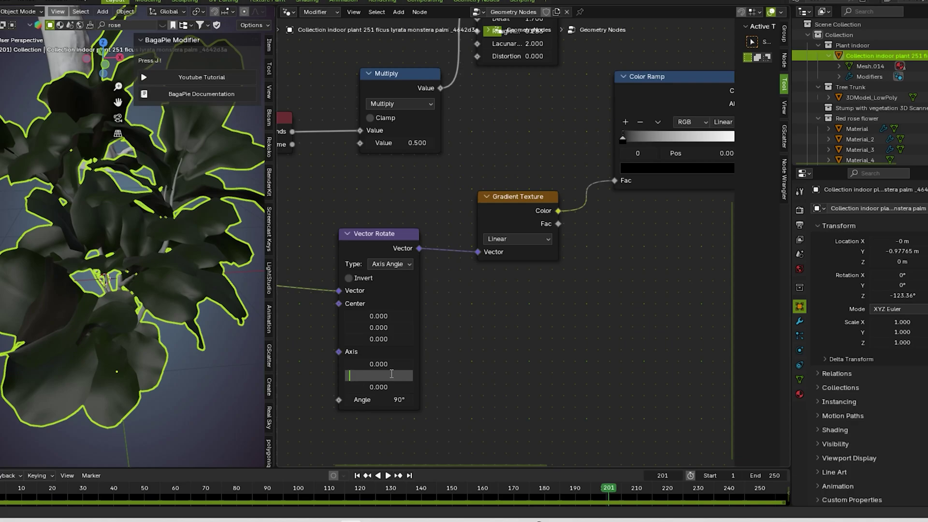
{"action": "left_click", "coordinate": [391, 373]}
{"action": "type", "text": "1"}
{"action": "key", "text": "Return"}
Step: Play the animation, examine the whole plant's sway from a side view, and jump back to frame 24
{"action": "key", "text": "space"}
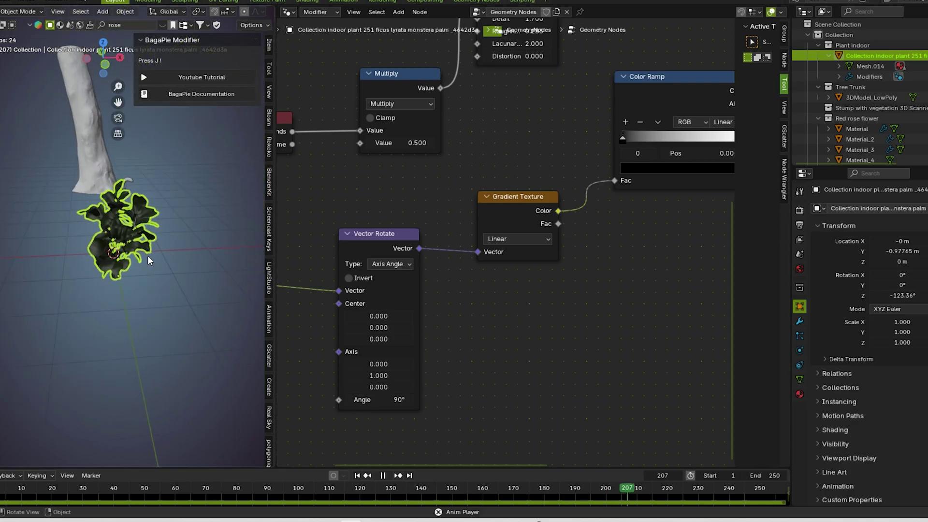
{"action": "middle_click_drag", "start_coordinate": [148, 257], "coordinate": [160, 295]}
{"action": "scroll", "coordinate": [94, 245], "scroll_direction": "up", "scroll_amount": 2}
{"action": "scroll", "coordinate": [172, 317], "scroll_direction": "up", "scroll_amount": 5}
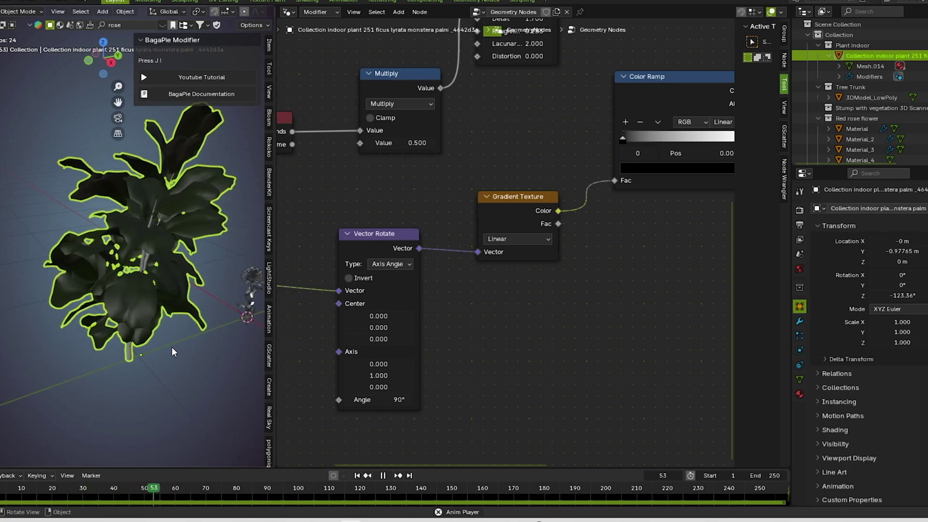
{"action": "scroll", "coordinate": [153, 329], "scroll_direction": "down", "scroll_amount": 2}
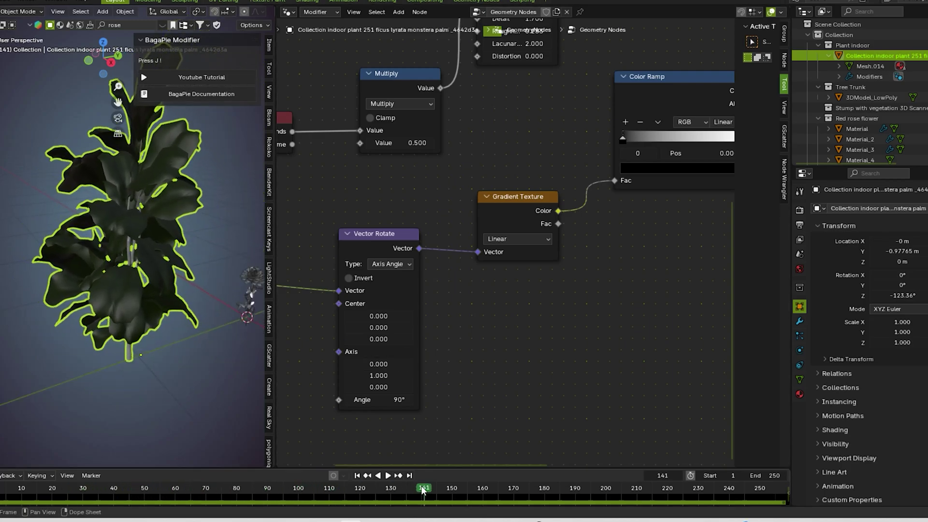
{"action": "left_click", "coordinate": [63, 489]}
{"action": "key", "text": "space"}
{"action": "scroll", "coordinate": [555, 323], "scroll_direction": "down", "scroll_amount": 7}
{"action": "scroll", "coordinate": [599, 201], "scroll_direction": "up", "scroll_amount": 7}
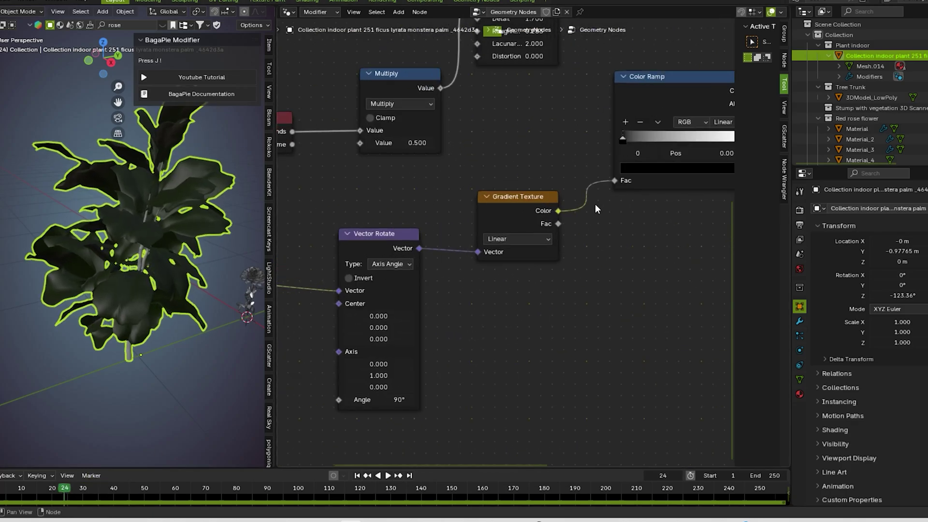
Step: Try the Color Ramp's black stop at 0.155 and different white stop positions, playing the animation to compare the sway
{"action": "left_click_drag", "start_coordinate": [623, 140], "coordinate": [638, 142]}
{"action": "scroll", "coordinate": [623, 193], "scroll_direction": "down", "scroll_amount": 2}
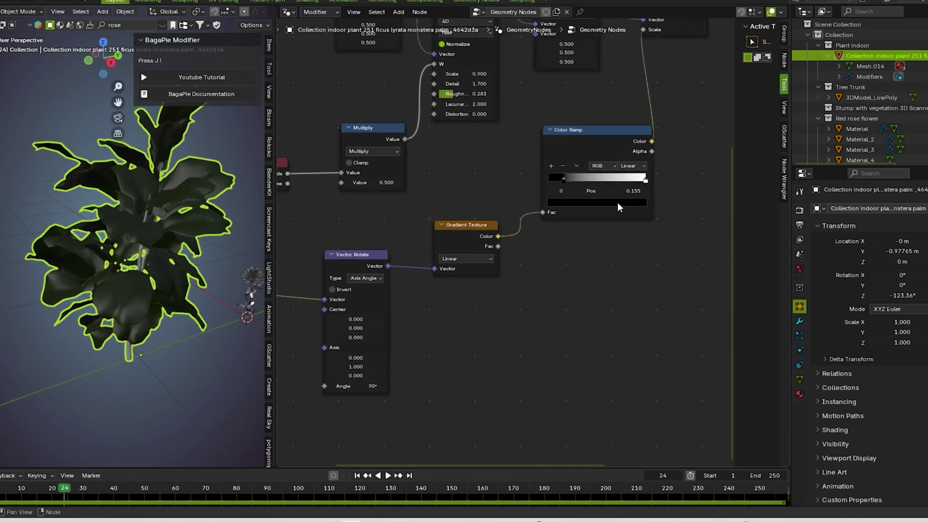
{"action": "left_click_drag", "start_coordinate": [646, 182], "coordinate": [561, 182]}
{"action": "key", "text": "space"}
{"action": "mouse_move", "coordinate": [616, 181]}
{"action": "left_mouse_down"}
{"action": "mouse_move", "coordinate": [603, 192]}
{"action": "mouse_move", "coordinate": [634, 186]}
{"action": "left_mouse_up"}
{"action": "key", "text": "space"}
{"action": "left_click", "coordinate": [565, 182]}
{"action": "key", "text": "space"}
{"action": "scroll", "coordinate": [145, 218], "scroll_direction": "up", "scroll_amount": 3}
{"action": "scroll", "coordinate": [145, 218], "scroll_direction": "down", "scroll_amount": 5}
{"action": "key", "text": "space"}
Step: Move the Color Ramp's black stop back to the start of the ramp and set the white stop's position to 0.791
{"action": "left_click_drag", "start_coordinate": [562, 182], "coordinate": [550, 192]}
{"action": "left_click_drag", "start_coordinate": [632, 185], "coordinate": [626, 187]}
{"action": "left_click_drag", "start_coordinate": [626, 184], "coordinate": [619, 186]}
Step: Hide the viewport's Transform sidebar and play the animation to examine the plant's sway up close
{"action": "scroll", "coordinate": [589, 233], "scroll_direction": "down", "scroll_amount": 2}
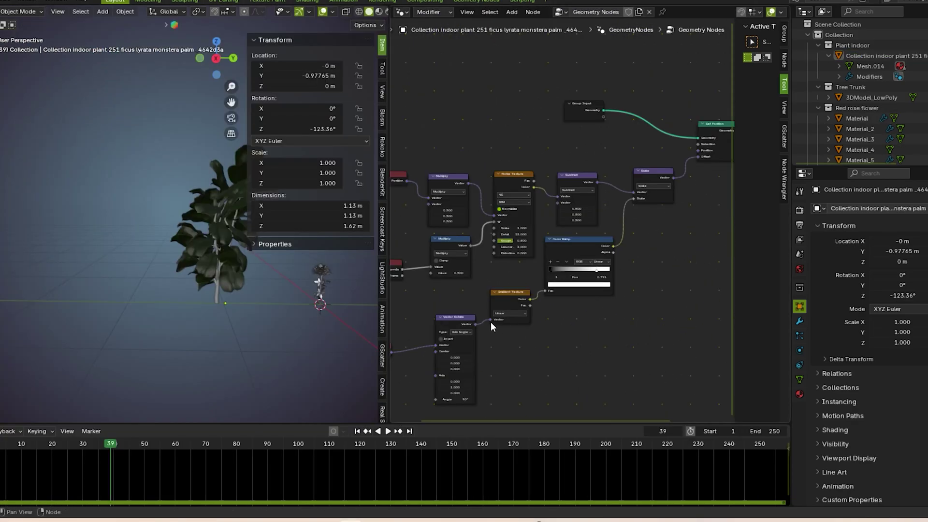
{"action": "scroll", "coordinate": [491, 321], "scroll_direction": "down", "scroll_amount": 2}
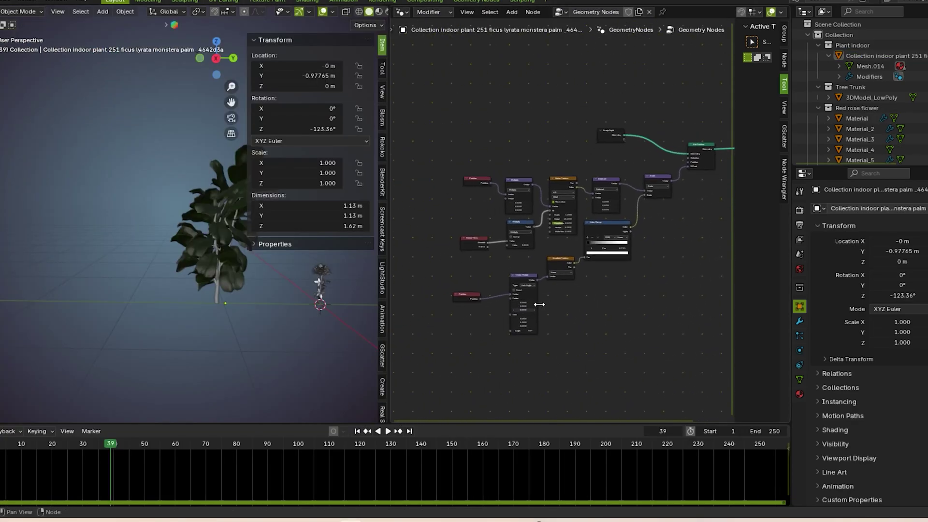
{"action": "key", "text": "n"}
{"action": "scroll", "coordinate": [564, 265], "scroll_direction": "up", "scroll_amount": 2}
{"action": "key", "text": "space"}
{"action": "scroll", "coordinate": [195, 288], "scroll_direction": "up", "scroll_amount": 5}
{"action": "scroll", "coordinate": [270, 279], "scroll_direction": "down", "scroll_amount": 3}
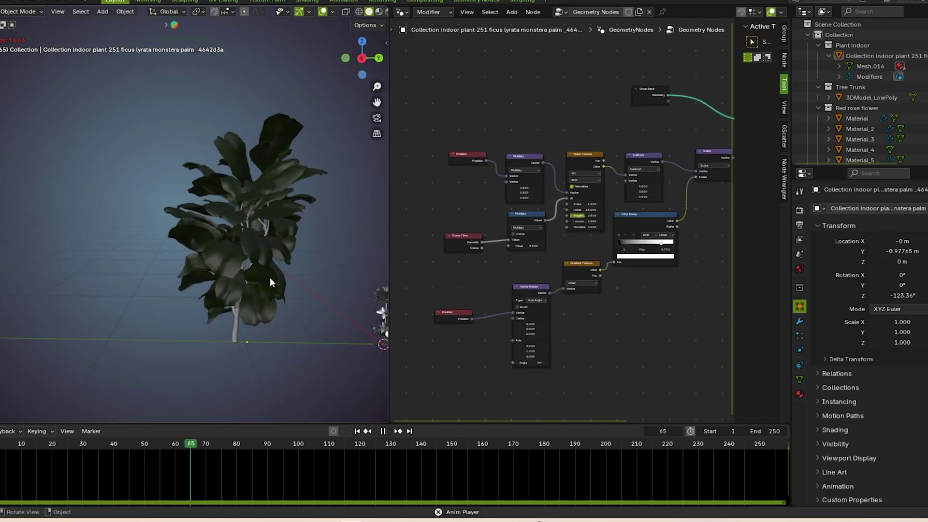
{"action": "scroll", "coordinate": [286, 250], "scroll_direction": "up", "scroll_amount": 3}
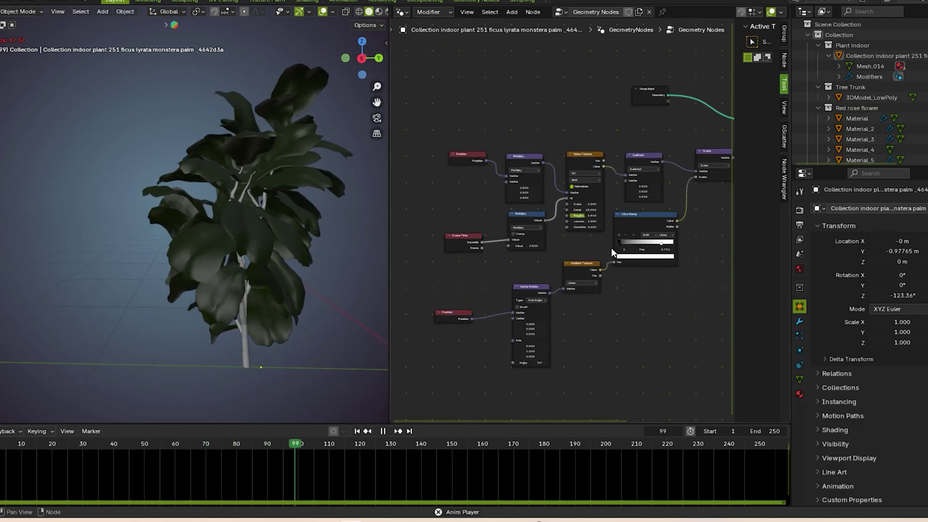
{"action": "key", "text": "space"}
Step: Try a higher Noise Texture scale and replay the animation from the start to check the sway
{"action": "scroll", "coordinate": [566, 241], "scroll_direction": "up", "scroll_amount": 2}
{"action": "scroll", "coordinate": [560, 241], "scroll_direction": "up", "scroll_amount": 1}
{"action": "scroll", "coordinate": [633, 243], "scroll_direction": "down", "scroll_amount": 3}
{"action": "middle_click_drag", "start_coordinate": [592, 245], "coordinate": [526, 225]}
{"action": "scroll", "coordinate": [544, 210], "scroll_direction": "up", "scroll_amount": 6}
{"action": "left_click_drag", "start_coordinate": [536, 168], "coordinate": [573, 169]}
{"action": "key", "text": "space"}
{"action": "key", "text": "space"}
{"action": "left_click_drag", "start_coordinate": [203, 446], "coordinate": [1, 446]}
{"action": "key", "text": "space"}
{"action": "key", "text": "space"}
Step: Set the Noise Texture's scale to 1.4 and play the animation to check the sway
{"action": "left_click_drag", "start_coordinate": [540, 168], "coordinate": [518, 169]}
{"action": "key", "text": "space"}
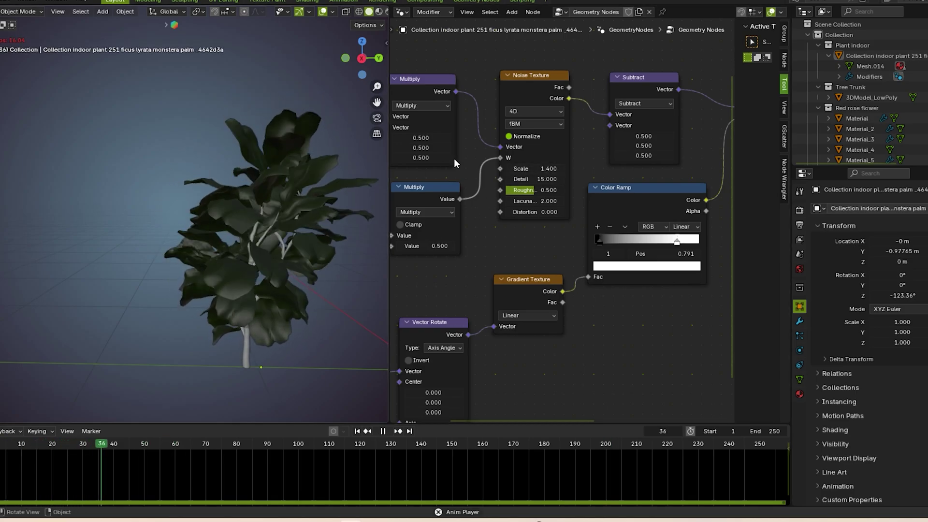
{"action": "key", "text": "Escape"}
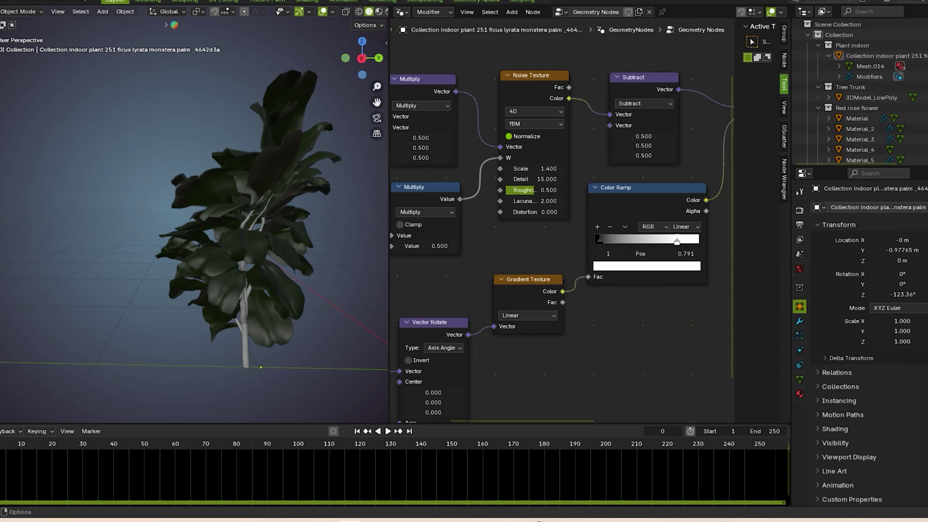
Step: Duplicate the indoor plant and place the copy along the Y axis at about -2.15 m
{"action": "scroll", "coordinate": [301, 263], "scroll_direction": "down", "scroll_amount": 6}
{"action": "middle_click_drag", "start_coordinate": [301, 263], "coordinate": [278, 276]}
{"action": "scroll", "coordinate": [270, 276], "scroll_direction": "up", "scroll_amount": 7}
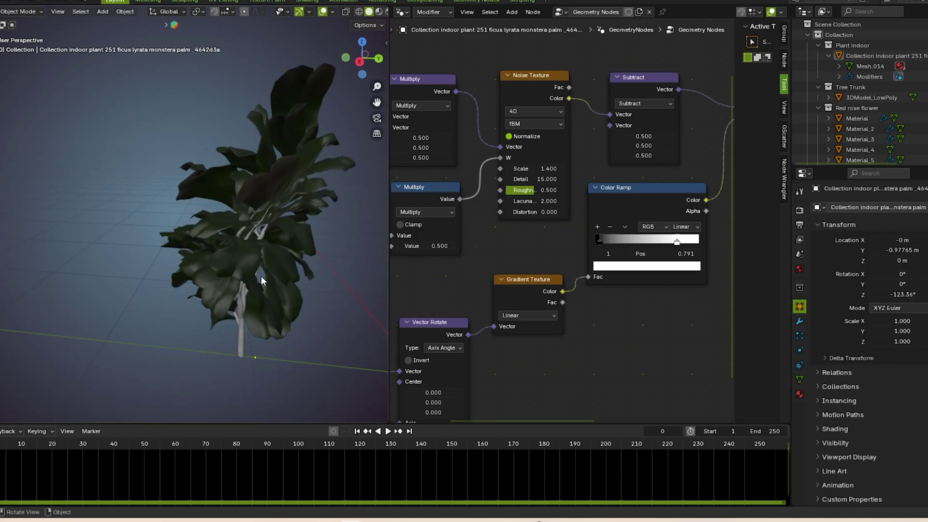
{"action": "left_click", "coordinate": [261, 277]}
{"action": "scroll", "coordinate": [265, 273], "scroll_direction": "down", "scroll_amount": 5}
{"action": "key", "text": "shift+d"}
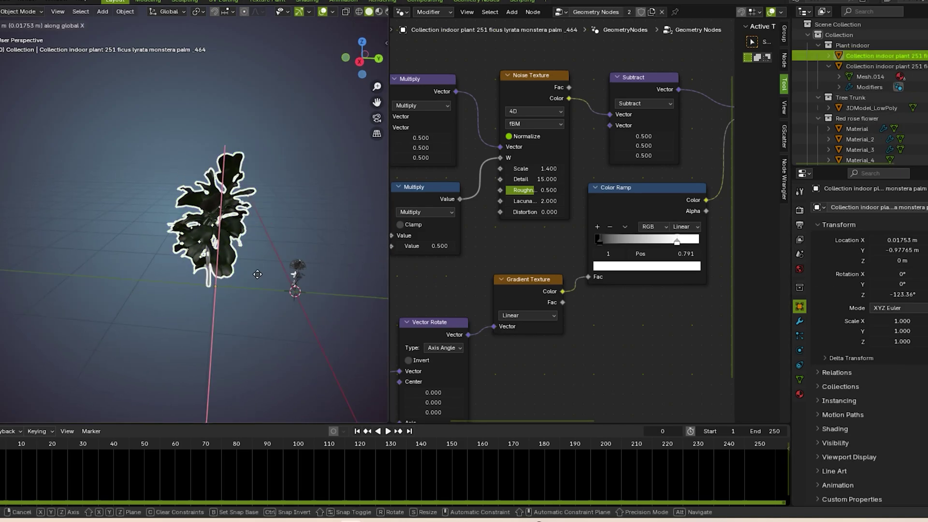
{"action": "key", "text": "x"}
{"action": "key", "text": "y"}
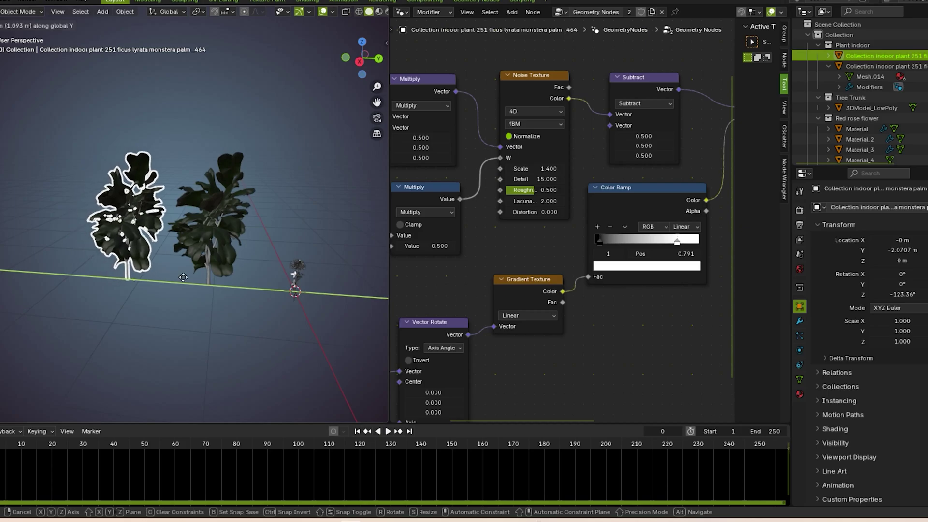
{"action": "left_click", "coordinate": [211, 327]}
{"action": "middle_click_drag", "start_coordinate": [220, 329], "coordinate": [233, 326]}
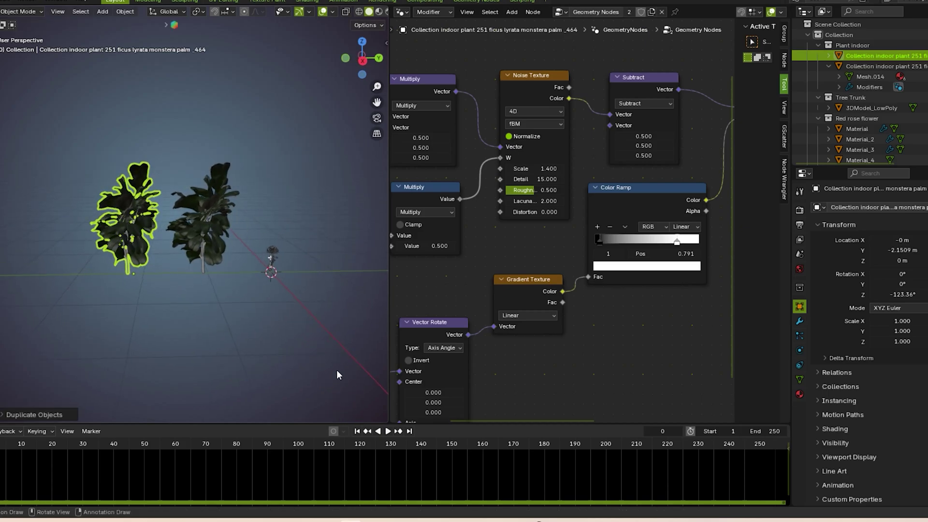
Step: Make the duplicated plant's geometry node tree a single-user copy, independent of the original plant's tree
{"action": "left_click", "coordinate": [651, 13]}
{"action": "scroll", "coordinate": [556, 269], "scroll_direction": "down", "scroll_amount": 5}
{"action": "middle_click_drag", "start_coordinate": [550, 265], "coordinate": [576, 277]}
{"action": "scroll", "coordinate": [569, 269], "scroll_direction": "up", "scroll_amount": 5}
{"action": "scroll", "coordinate": [501, 267], "scroll_direction": "down", "scroll_amount": 3}
{"action": "middle_click_drag", "start_coordinate": [489, 283], "coordinate": [526, 282]}
{"action": "scroll", "coordinate": [555, 220], "scroll_direction": "up", "scroll_amount": 3}
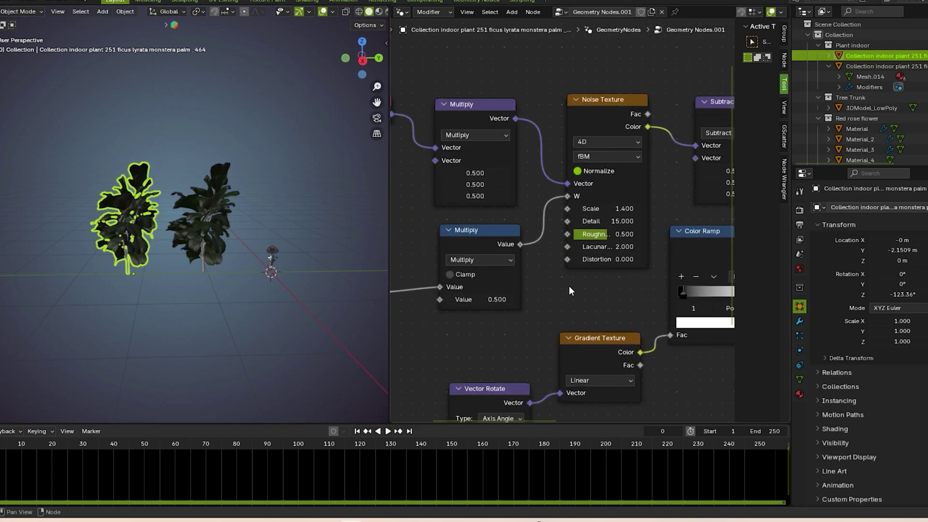
Step: Raise the duplicated plant's Noise Texture scale to 4.3 and play the animation
{"action": "left_click_drag", "start_coordinate": [624, 205], "coordinate": [680, 205]}
{"action": "key", "text": "space"}
{"action": "scroll", "coordinate": [181, 254], "scroll_direction": "up", "scroll_amount": 2}
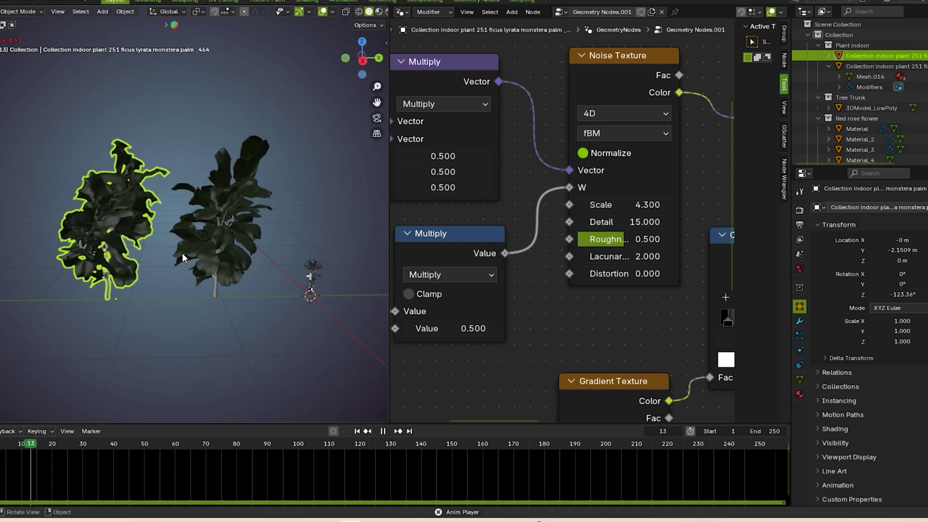
{"action": "key", "text": "space"}
Step: Set the duplicate's Noise Texture to scale 2.5, detail 9.5 and lacunarity 2.3, and play the animation to compare both plants
{"action": "left_click_drag", "start_coordinate": [621, 257], "coordinate": [623, 257]}
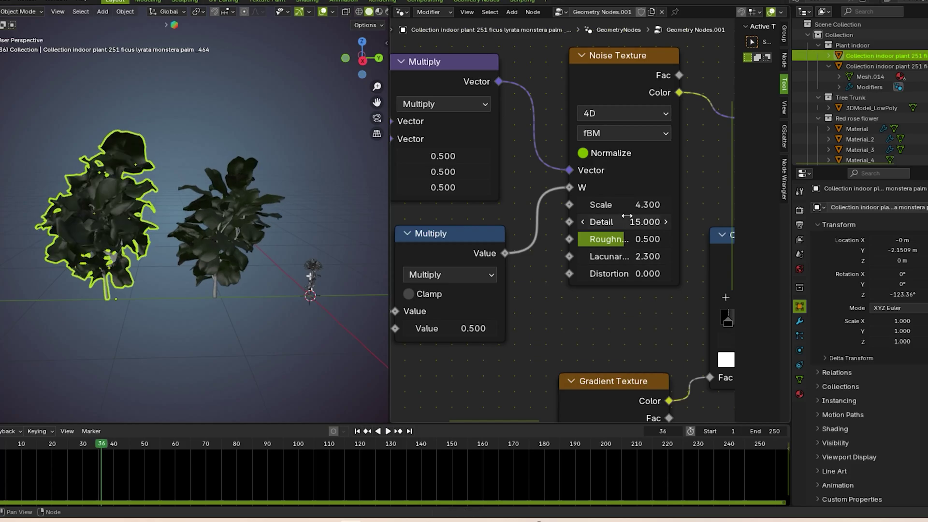
{"action": "mouse_move", "coordinate": [623, 205]}
{"action": "left_mouse_down"}
{"action": "mouse_move", "coordinate": [608, 204]}
{"action": "mouse_move", "coordinate": [624, 222]}
{"action": "mouse_move", "coordinate": [623, 204]}
{"action": "left_mouse_up"}
{"action": "key", "text": "space"}
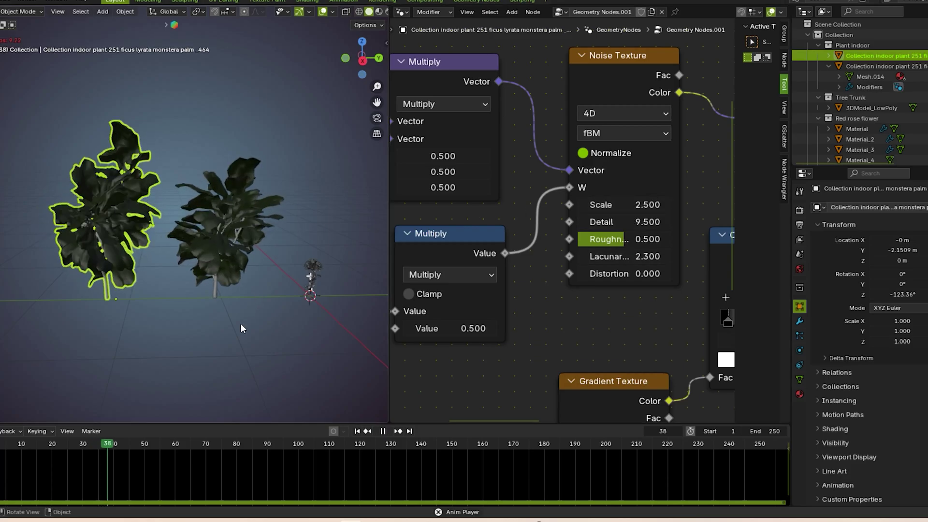
{"action": "left_click", "coordinate": [231, 340]}
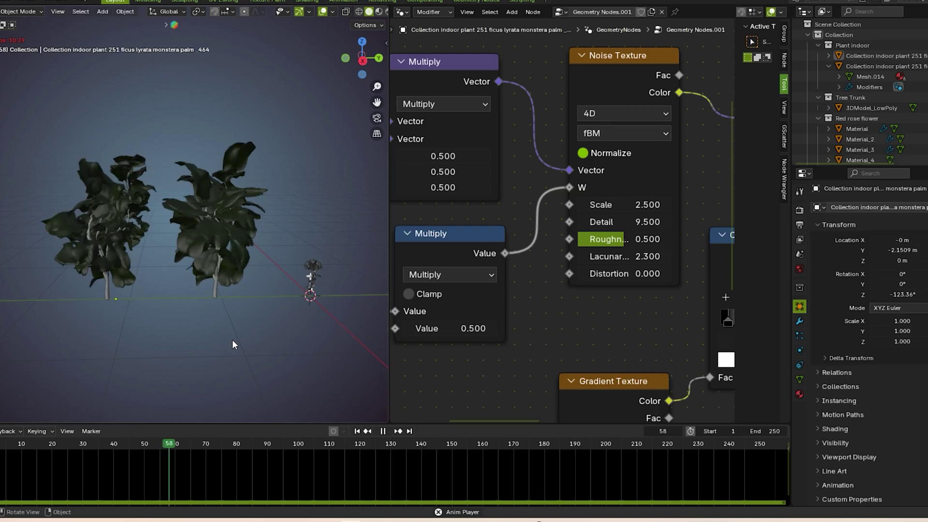
{"action": "key", "text": "space"}
{"action": "scroll", "coordinate": [233, 341], "scroll_direction": "up", "scroll_amount": 2}
{"action": "scroll", "coordinate": [233, 341], "scroll_direction": "down", "scroll_amount": 5}
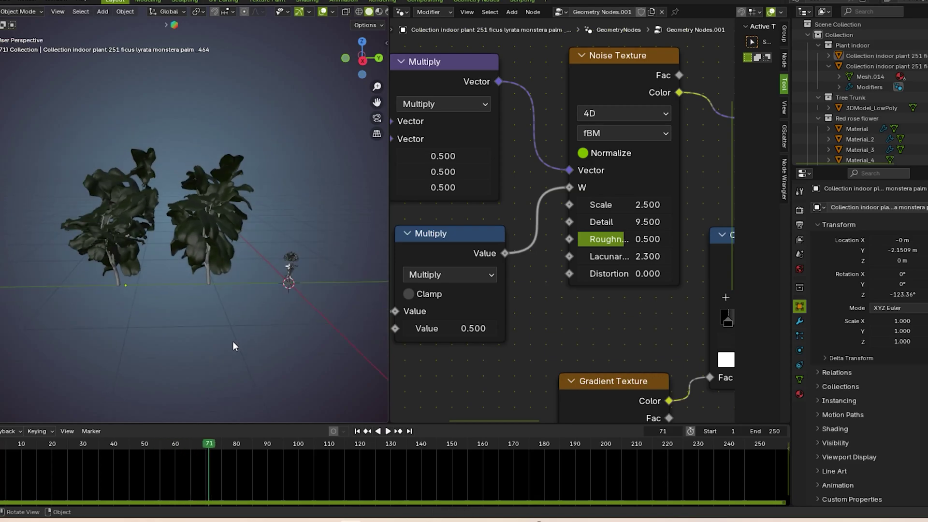
{"action": "scroll", "coordinate": [225, 342], "scroll_direction": "up", "scroll_amount": 1}
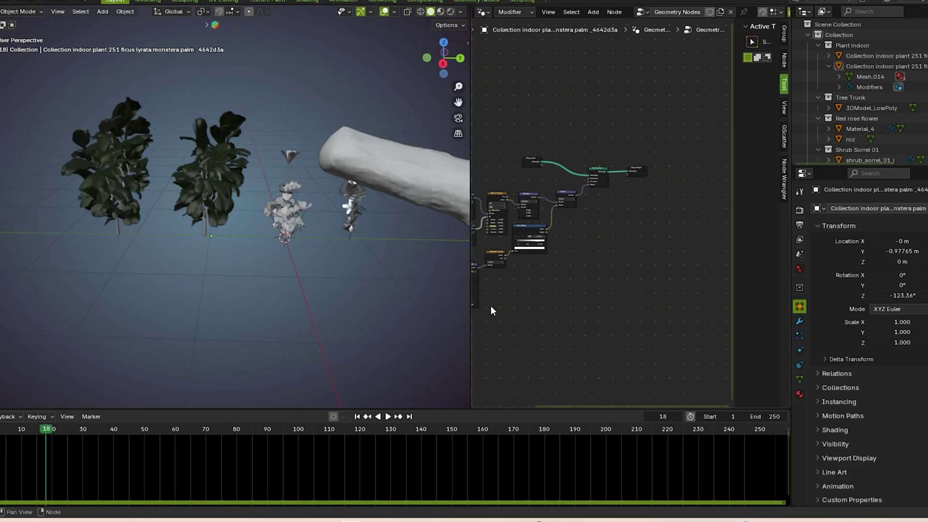
Step: Select the duplicated indoor plant and play the animation to compare its movement with the neighbouring plants
{"action": "left_click", "coordinate": [108, 174]}
{"action": "key", "text": "space"}
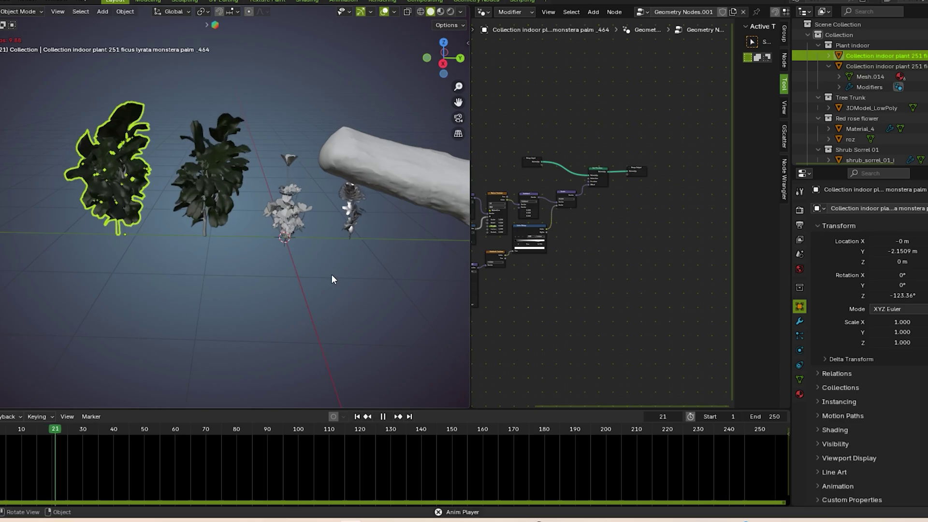
{"action": "scroll", "coordinate": [316, 293], "scroll_direction": "up", "scroll_amount": 3}
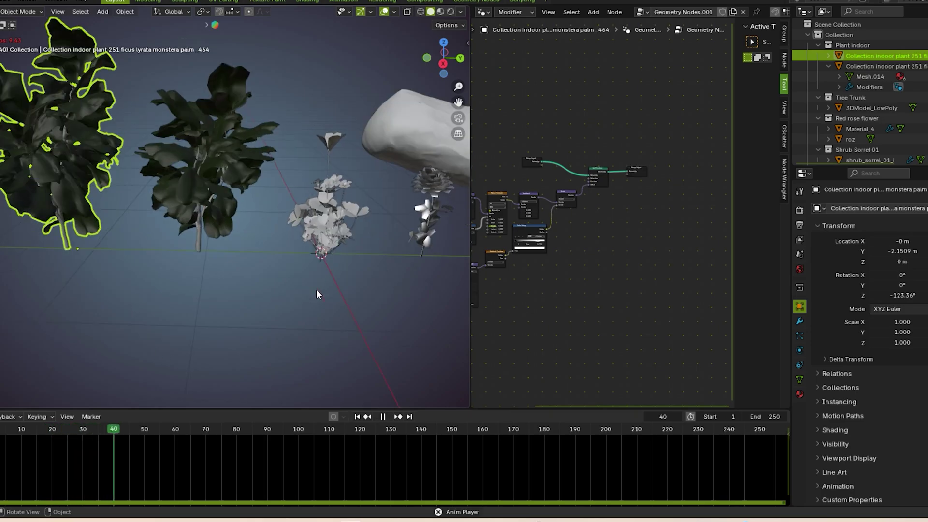
{"action": "key", "text": "space"}
{"action": "left_click", "coordinate": [231, 184]}
Step: Select the sorrel shrub and set its Noise Texture's detail to 1.8 and distortion to 0.2, playing the animation to check
{"action": "left_click", "coordinate": [311, 231]}
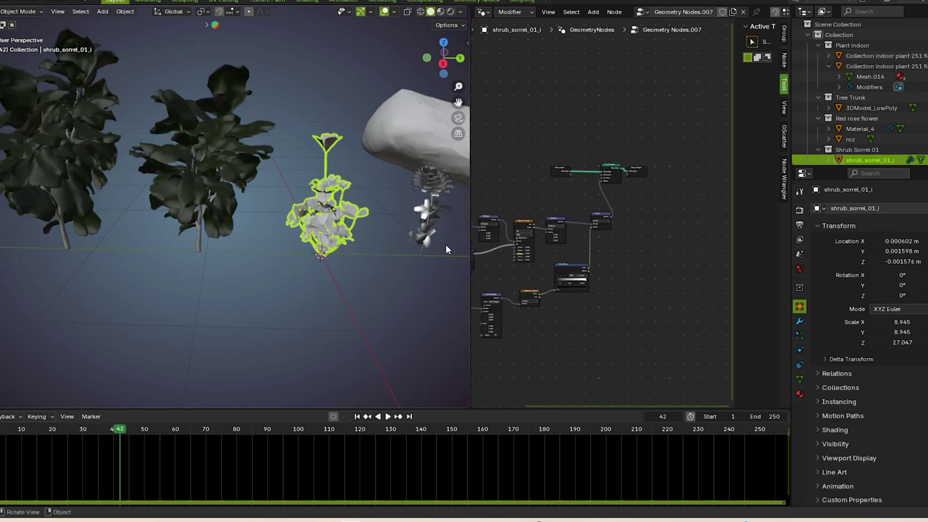
{"action": "scroll", "coordinate": [634, 275], "scroll_direction": "up", "scroll_amount": 2}
{"action": "scroll", "coordinate": [599, 266], "scroll_direction": "down", "scroll_amount": 1}
{"action": "middle_click_drag", "start_coordinate": [563, 261], "coordinate": [718, 223]}
{"action": "scroll", "coordinate": [671, 255], "scroll_direction": "up", "scroll_amount": 4}
{"action": "scroll", "coordinate": [670, 255], "scroll_direction": "down", "scroll_amount": 1}
{"action": "middle_click_drag", "start_coordinate": [661, 252], "coordinate": [537, 277]}
{"action": "scroll", "coordinate": [536, 277], "scroll_direction": "up", "scroll_amount": 3}
{"action": "mouse_move", "coordinate": [534, 272]}
{"action": "left_mouse_down"}
{"action": "mouse_move", "coordinate": [545, 272]}
{"action": "mouse_move", "coordinate": [535, 273]}
{"action": "left_mouse_up"}
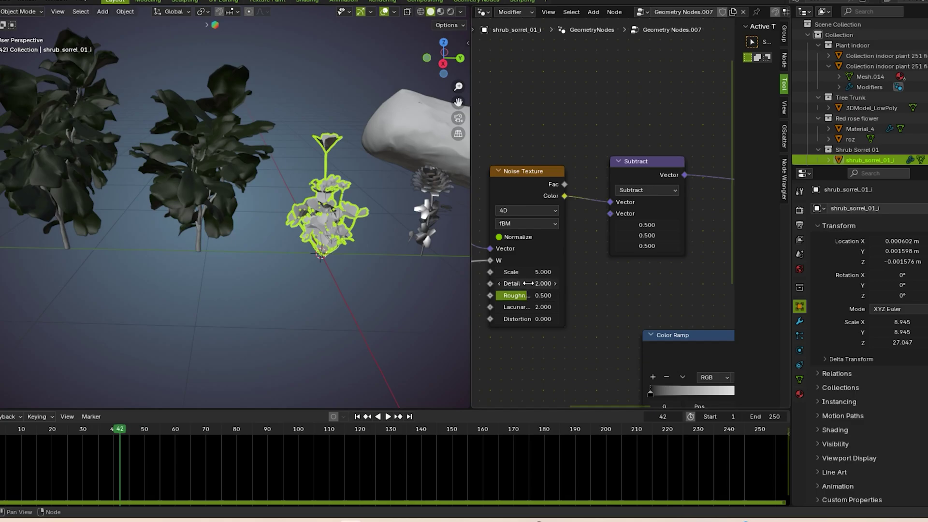
{"action": "mouse_move", "coordinate": [526, 319]}
{"action": "left_mouse_down"}
{"action": "mouse_move", "coordinate": [561, 319]}
{"action": "mouse_move", "coordinate": [534, 328]}
{"action": "mouse_move", "coordinate": [502, 320]}
{"action": "mouse_move", "coordinate": [533, 326]}
{"action": "left_mouse_up"}
{"action": "key", "text": "space"}
{"action": "key", "text": "space"}
{"action": "left_click_drag", "start_coordinate": [530, 319], "coordinate": [521, 319]}
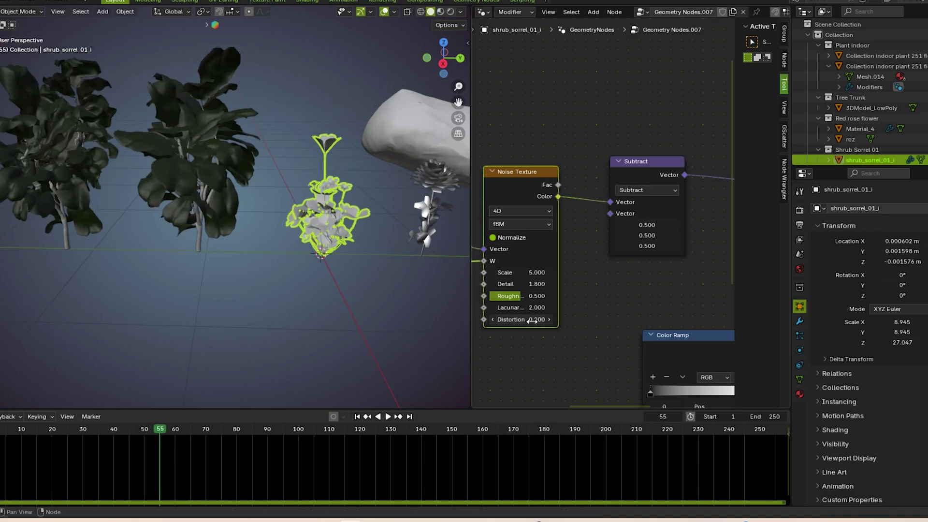
{"action": "key", "text": "space"}
Step: Select the rose flower, set its Noise Texture's scale to 0.9, and play the animation to compare all the plants
{"action": "left_click", "coordinate": [439, 215]}
{"action": "scroll", "coordinate": [643, 261], "scroll_direction": "down", "scroll_amount": 5}
{"action": "middle_click_drag", "start_coordinate": [644, 264], "coordinate": [638, 257]}
{"action": "scroll", "coordinate": [604, 280], "scroll_direction": "down", "scroll_amount": 4}
{"action": "middle_click_drag", "start_coordinate": [570, 305], "coordinate": [681, 286]}
{"action": "scroll", "coordinate": [595, 205], "scroll_direction": "up", "scroll_amount": 6}
{"action": "scroll", "coordinate": [590, 204], "scroll_direction": "up", "scroll_amount": 2}
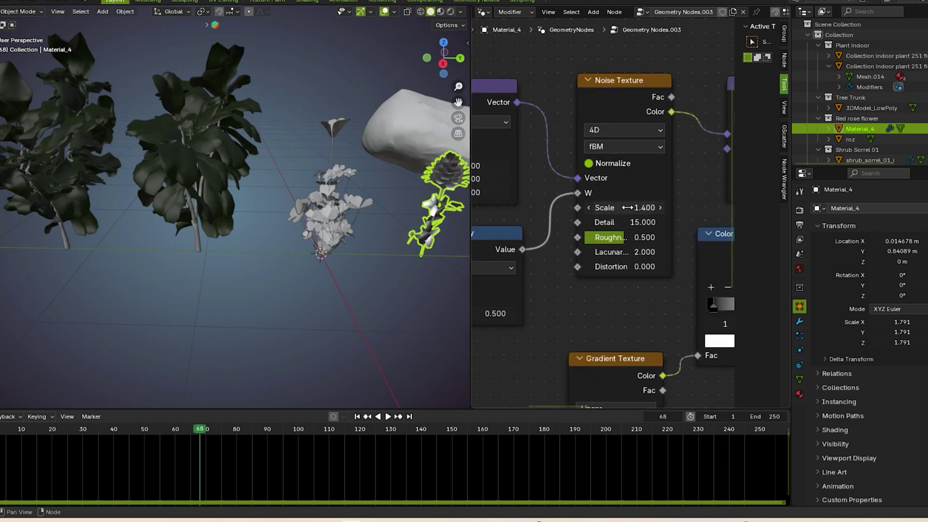
{"action": "left_click_drag", "start_coordinate": [627, 207], "coordinate": [609, 207]}
{"action": "key", "text": "space"}
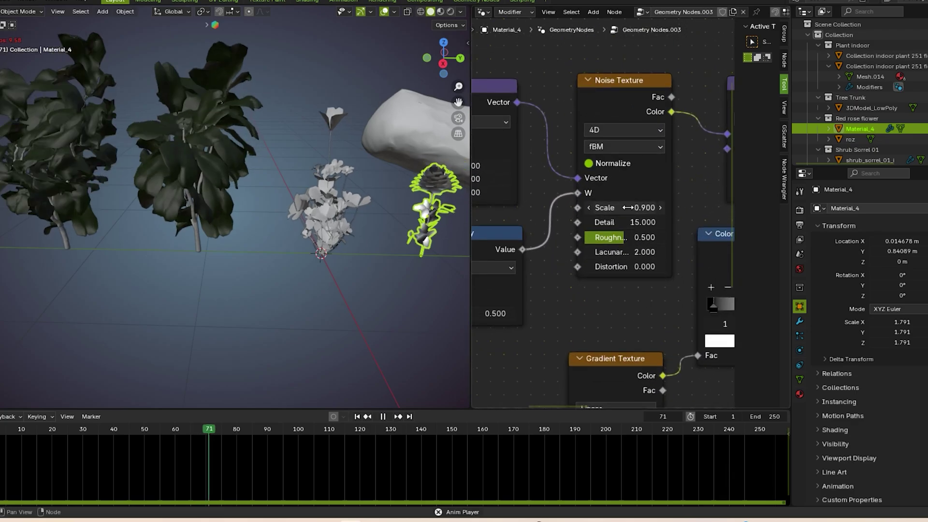
{"action": "scroll", "coordinate": [373, 339], "scroll_direction": "down", "scroll_amount": 6}
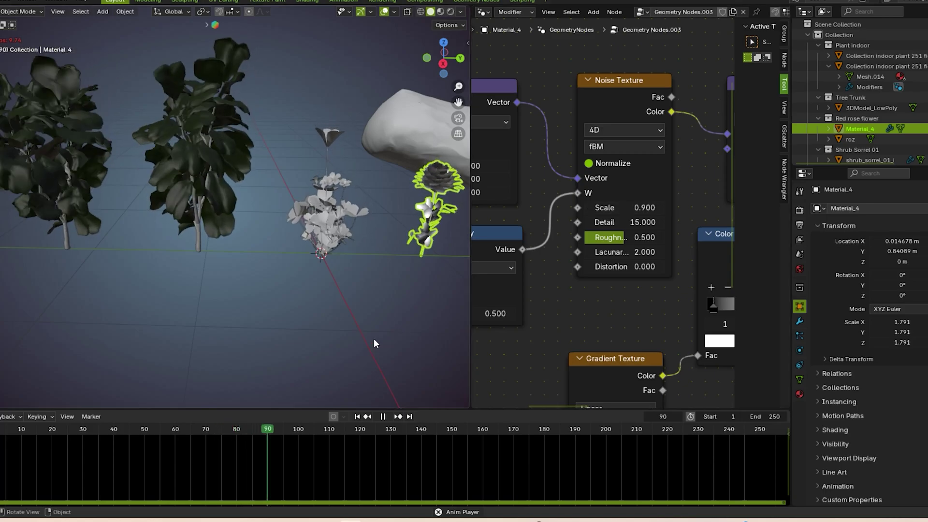
{"action": "scroll", "coordinate": [289, 271], "scroll_direction": "up", "scroll_amount": 3}
{"action": "key", "text": "space"}
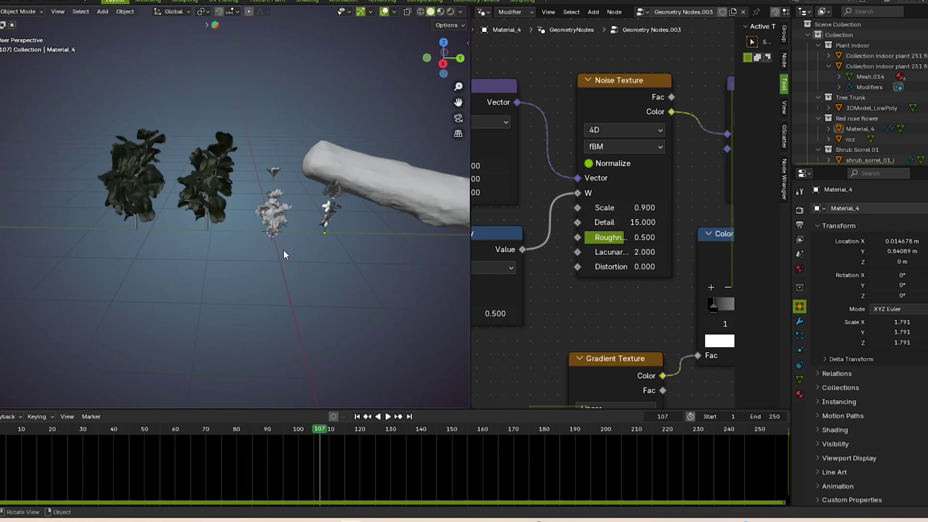
Step: Examine the animated indoor plants, shrub and rose, and select the fallen tree trunk beside them
{"action": "middle_click_drag", "start_coordinate": [343, 237], "coordinate": [329, 236]}
{"action": "scroll", "coordinate": [329, 236], "scroll_direction": "down", "scroll_amount": 2}
{"action": "scroll", "coordinate": [199, 201], "scroll_direction": "up", "scroll_amount": 3}
{"action": "left_click", "coordinate": [199, 201]}
{"action": "left_click", "coordinate": [370, 274]}
{"action": "scroll", "coordinate": [371, 274], "scroll_direction": "down", "scroll_amount": 4}
{"action": "middle_click_drag", "start_coordinate": [355, 271], "coordinate": [276, 239], "text": "shift"}
{"action": "scroll", "coordinate": [304, 266], "scroll_direction": "up", "scroll_amount": 2}
{"action": "scroll", "coordinate": [306, 265], "scroll_direction": "down", "scroll_amount": 2}
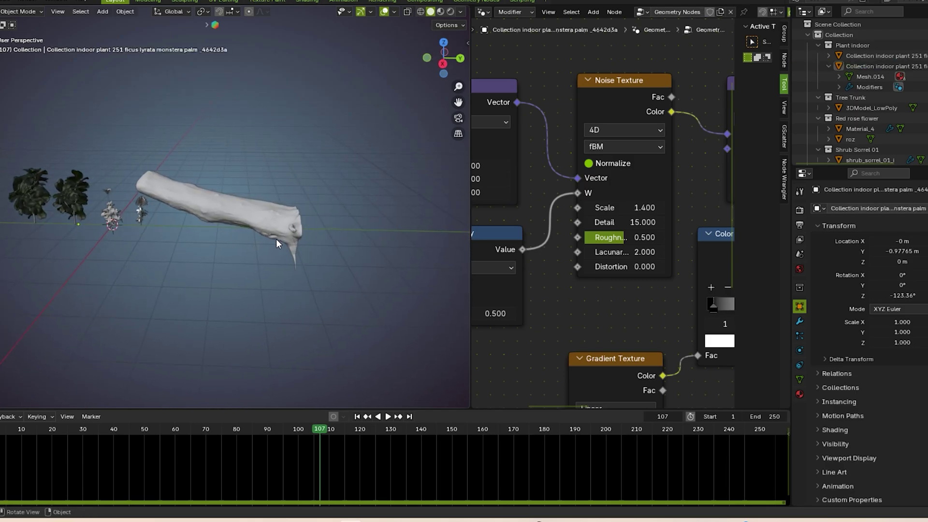
{"action": "left_click", "coordinate": [271, 227]}
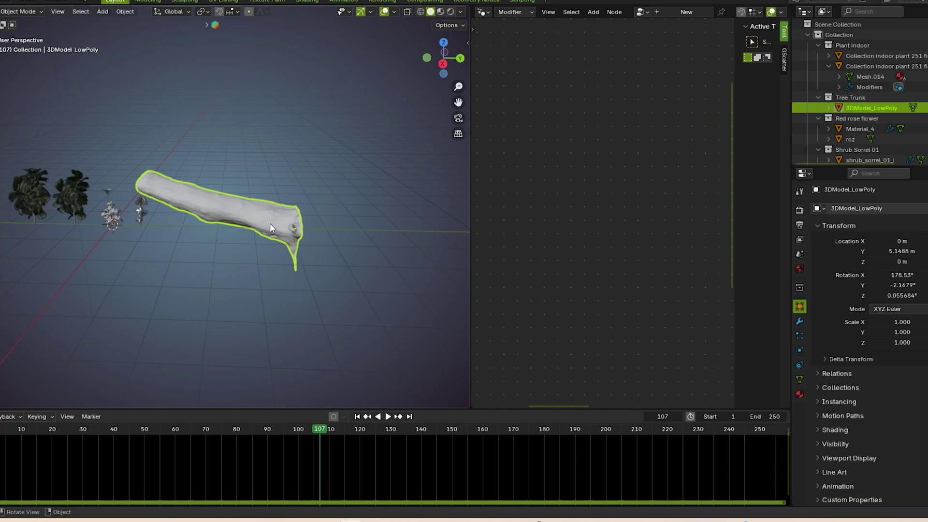
{"action": "mouse_move", "coordinate": [269, 223]}
{"action": "middle_mouse_down"}
{"action": "mouse_move", "coordinate": [279, 229]}
{"action": "mouse_move", "coordinate": [276, 222]}
{"action": "mouse_move", "coordinate": [300, 214]}
{"action": "mouse_move", "coordinate": [276, 220]}
{"action": "mouse_move", "coordinate": [303, 233]}
{"action": "mouse_move", "coordinate": [281, 225]}
{"action": "middle_mouse_up"}
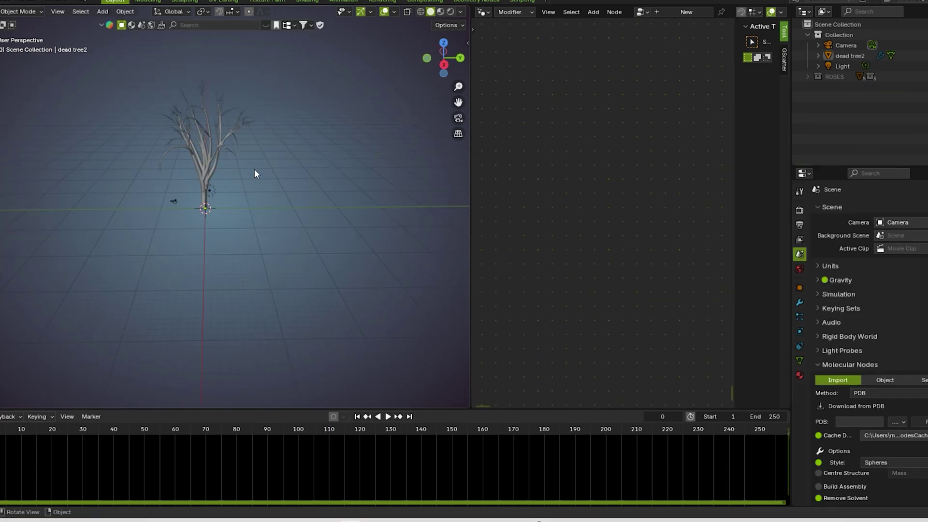
Step: Create a new geometry node tree on the dead tree object
{"action": "scroll", "coordinate": [254, 169], "scroll_direction": "up", "scroll_amount": 6}
{"action": "scroll", "coordinate": [261, 175], "scroll_direction": "down", "scroll_amount": 8}
{"action": "scroll", "coordinate": [329, 171], "scroll_direction": "up", "scroll_amount": 1}
{"action": "scroll", "coordinate": [296, 201], "scroll_direction": "up", "scroll_amount": 5}
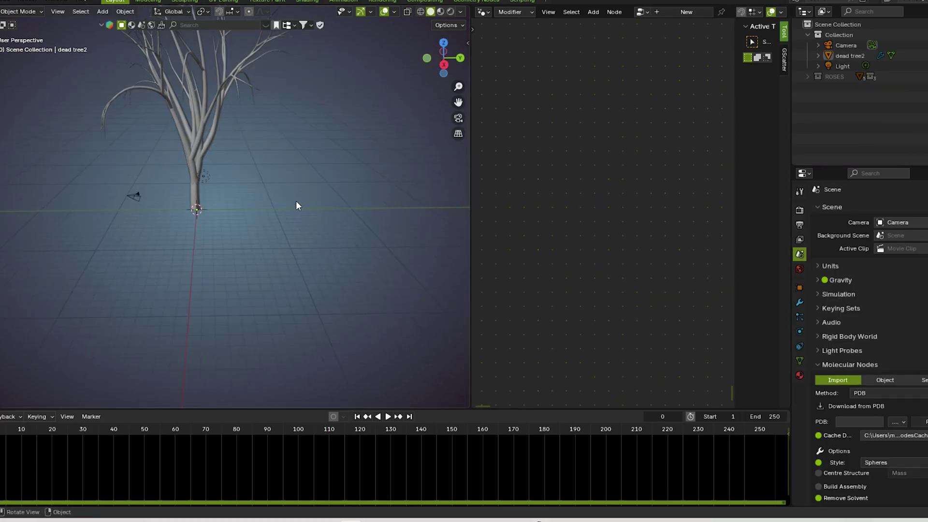
{"action": "left_click", "coordinate": [833, 76]}
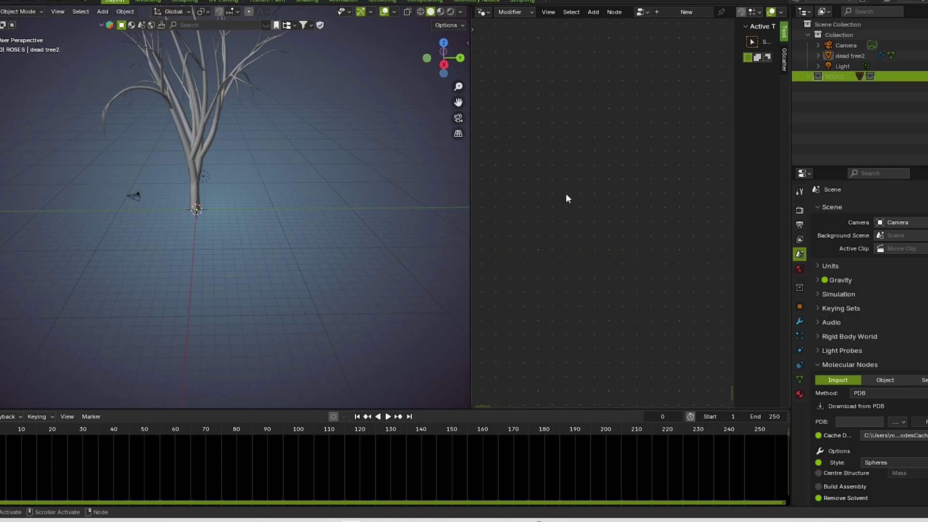
{"action": "left_click", "coordinate": [658, 11]}
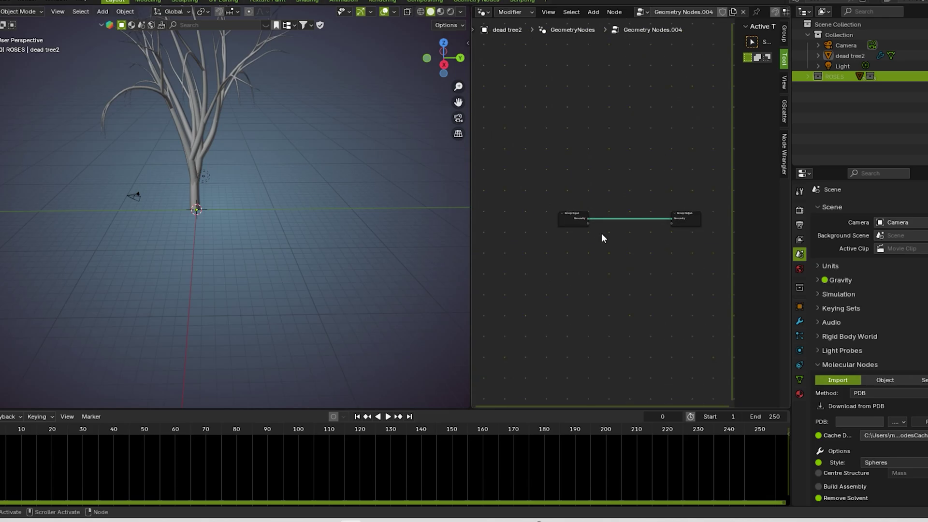
Step: Insert a Distribute Points on Faces node between the Group Input and Group Output nodes
{"action": "scroll", "coordinate": [622, 310], "scroll_direction": "down", "scroll_amount": 3}
{"action": "key", "text": "shift+a"}
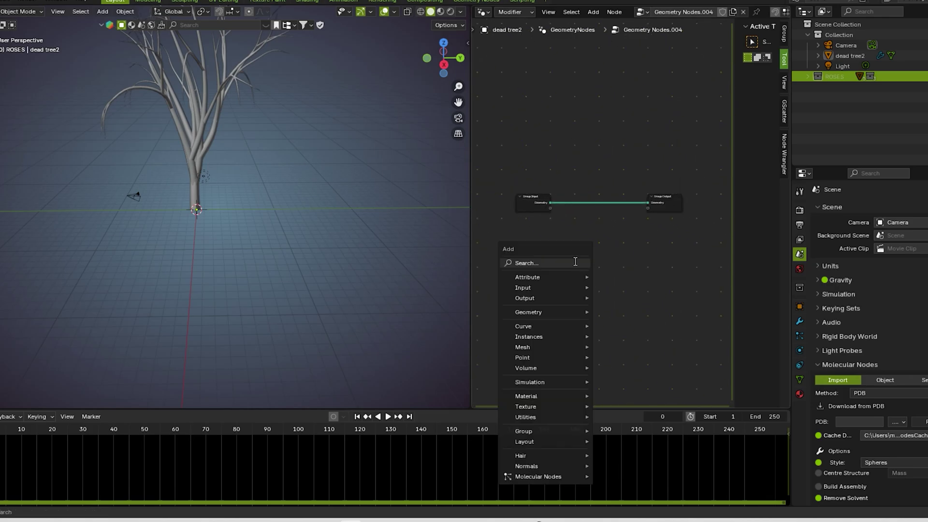
{"action": "left_click", "coordinate": [575, 261]}
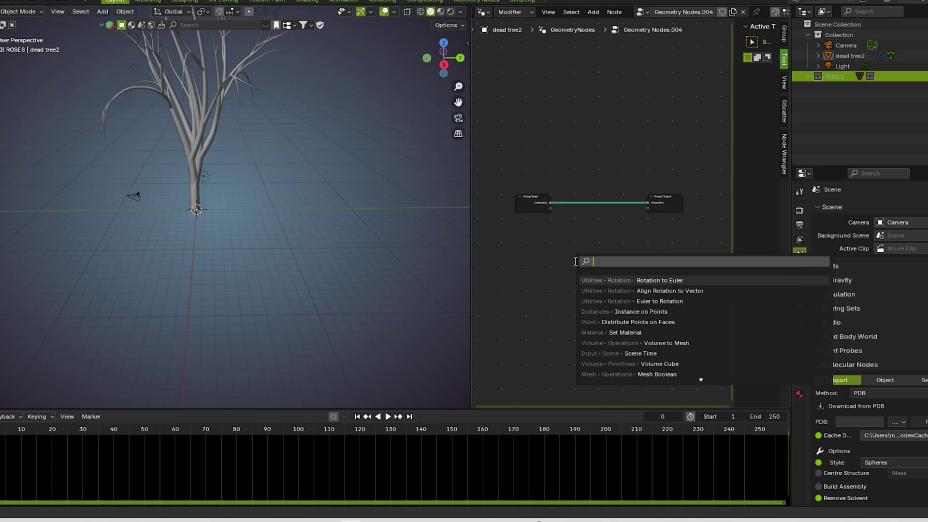
{"action": "left_click", "coordinate": [639, 321]}
{"action": "left_click", "coordinate": [569, 186]}
Step: Insert an Instance on Points node after Distribute Points on Faces and spread the nodes apart
{"action": "key", "text": "shift+a"}
{"action": "left_click", "coordinate": [596, 239]}
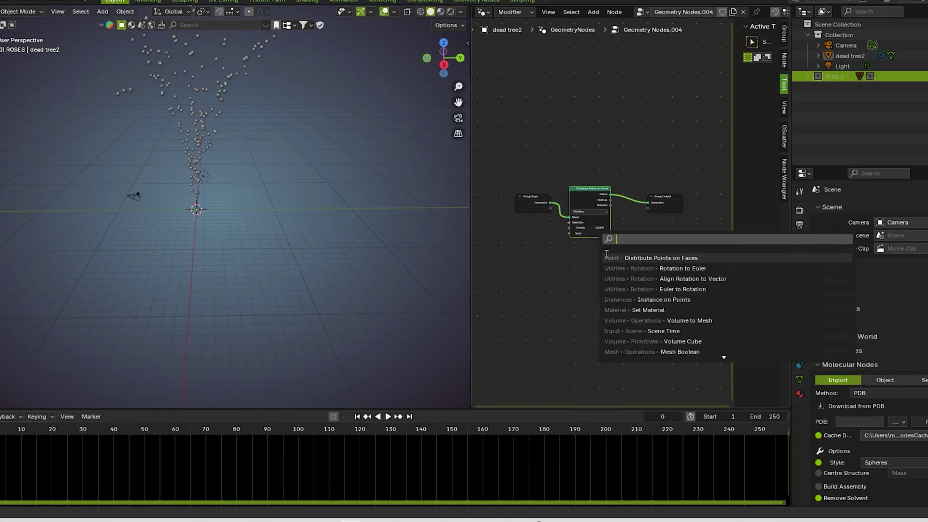
{"action": "left_click", "coordinate": [673, 300]}
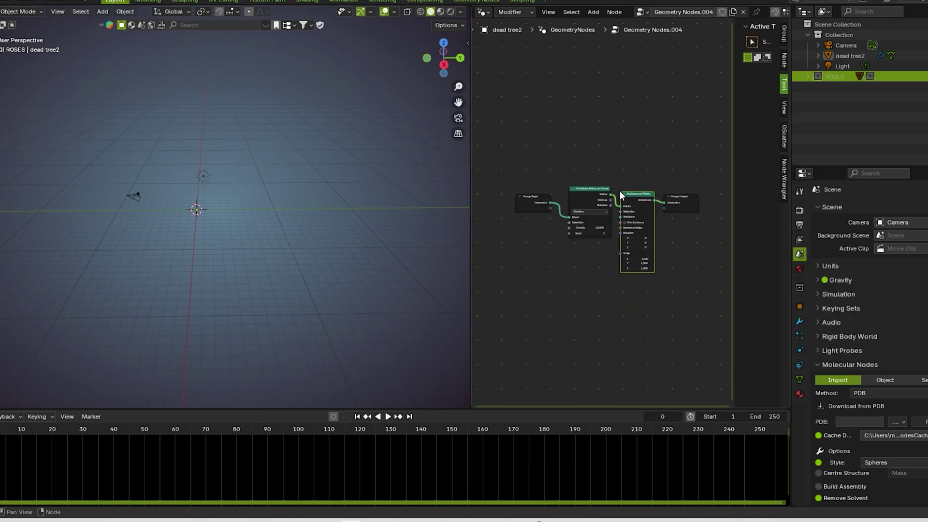
{"action": "left_click", "coordinate": [620, 191]}
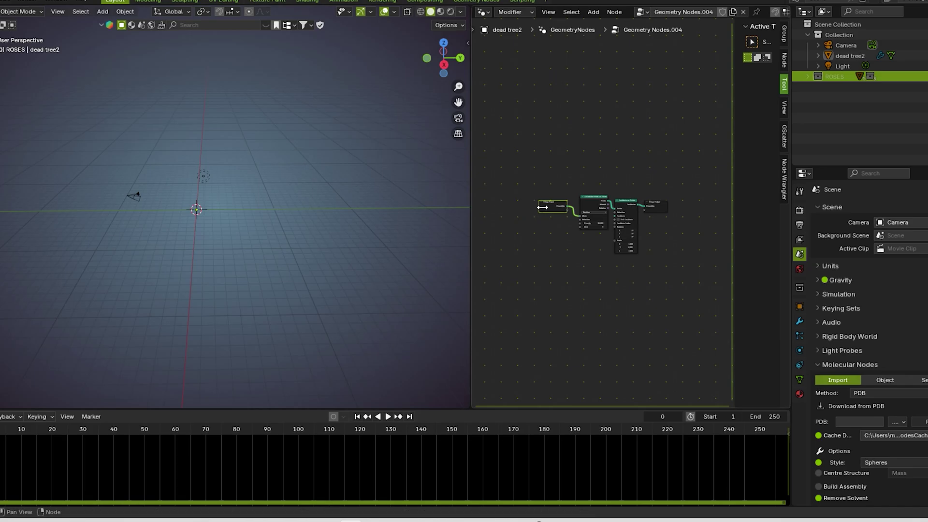
{"action": "left_click_drag", "start_coordinate": [554, 207], "coordinate": [505, 208]}
{"action": "left_click_drag", "start_coordinate": [594, 206], "coordinate": [548, 216]}
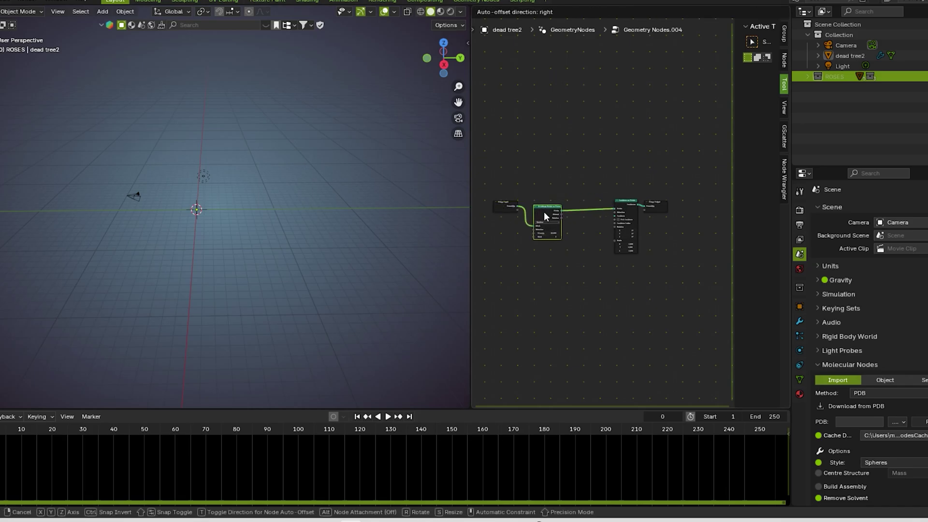
{"action": "scroll", "coordinate": [676, 263], "scroll_direction": "up", "scroll_amount": 3}
Step: Bring the ROSES collection into the node tree and connect its Instances output to the Instance input of Instance on Points
{"action": "left_click_drag", "start_coordinate": [821, 75], "coordinate": [563, 285]}
{"action": "scroll", "coordinate": [592, 290], "scroll_direction": "up", "scroll_amount": 2}
{"action": "scroll", "coordinate": [572, 261], "scroll_direction": "down", "scroll_amount": 1}
{"action": "middle_click_drag", "start_coordinate": [570, 254], "coordinate": [566, 225]}
{"action": "left_click_drag", "start_coordinate": [609, 196], "coordinate": [618, 199]}
{"action": "scroll", "coordinate": [602, 208], "scroll_direction": "down", "scroll_amount": 2}
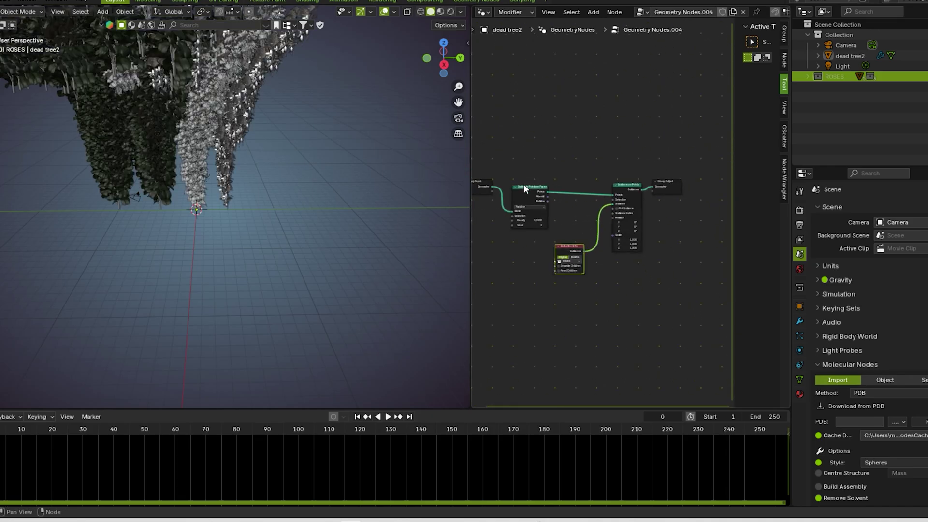
Step: Add a Join Geometry node that combines the original tree geometry with the instances and feeds the Group Output
{"action": "left_click_drag", "start_coordinate": [517, 175], "coordinate": [636, 154]}
{"action": "left_click", "coordinate": [675, 170]}
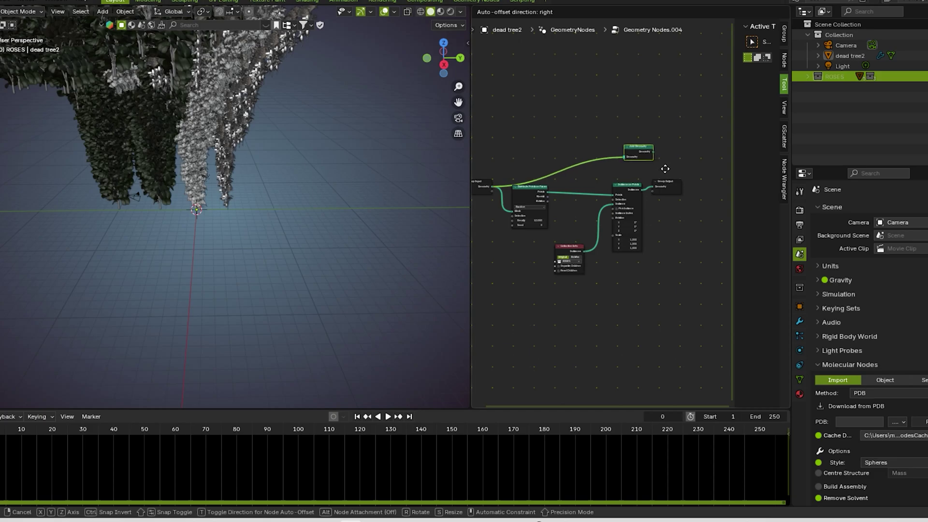
{"action": "left_click", "coordinate": [709, 177]}
{"action": "left_click_drag", "start_coordinate": [669, 182], "coordinate": [707, 179]}
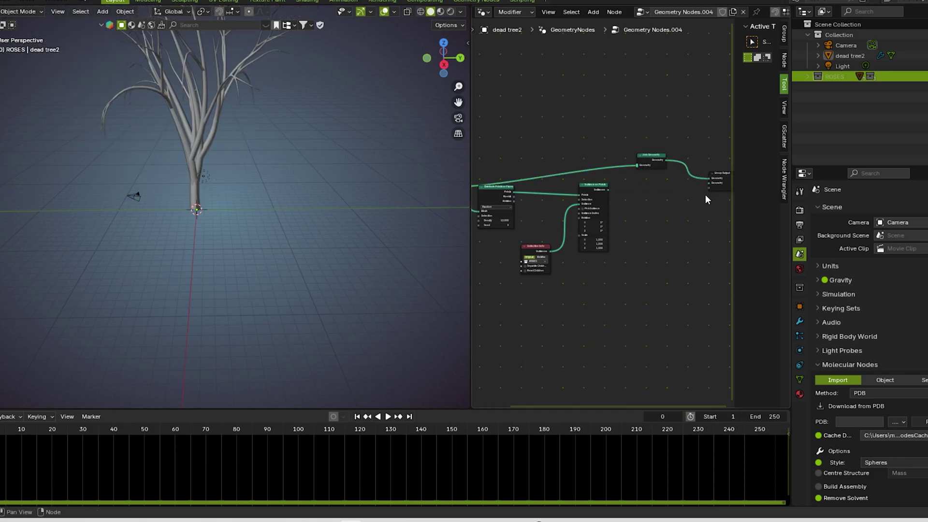
{"action": "left_click_drag", "start_coordinate": [644, 165], "coordinate": [636, 165]}
{"action": "middle_click_drag", "start_coordinate": [396, 188], "coordinate": [292, 191]}
{"action": "scroll", "coordinate": [292, 191], "scroll_direction": "up", "scroll_amount": 1}
{"action": "key", "text": "KP_Decimal"}
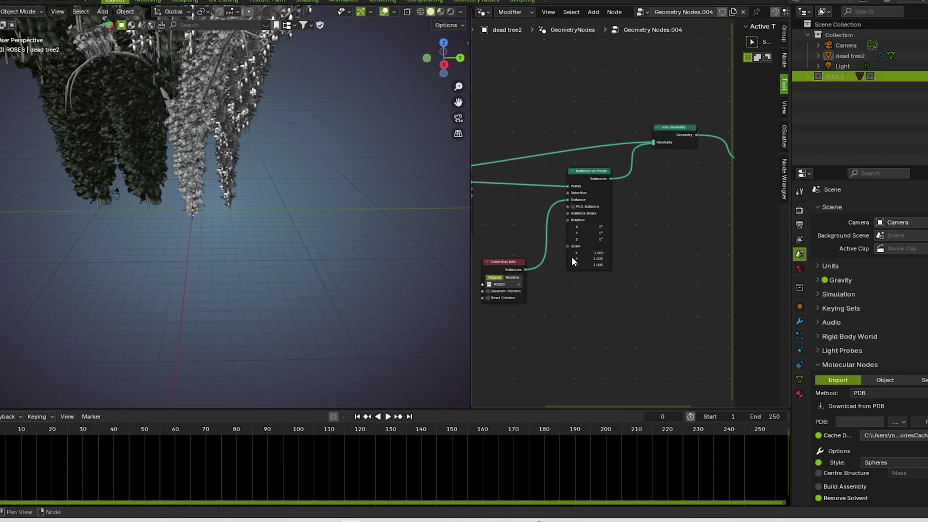
Step: Enable Separate Children and Reset Children for the ROSES collection, and connect the distributed points' Rotation to Instance on Points' Rotation
{"action": "left_click", "coordinate": [576, 244]}
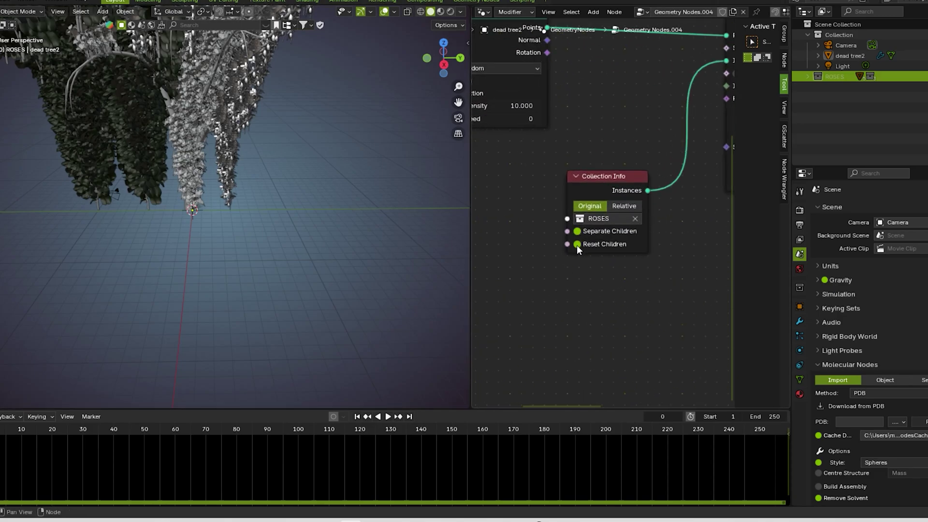
{"action": "scroll", "coordinate": [636, 246], "scroll_direction": "down", "scroll_amount": 2}
{"action": "middle_click_drag", "start_coordinate": [638, 248], "coordinate": [612, 255]}
{"action": "left_click", "coordinate": [575, 225]}
{"action": "left_click", "coordinate": [560, 223]}
{"action": "scroll", "coordinate": [619, 242], "scroll_direction": "down", "scroll_amount": 3}
{"action": "scroll", "coordinate": [613, 255], "scroll_direction": "up", "scroll_amount": 1}
{"action": "left_click_drag", "start_coordinate": [562, 211], "coordinate": [569, 212]}
{"action": "left_click", "coordinate": [570, 180]}
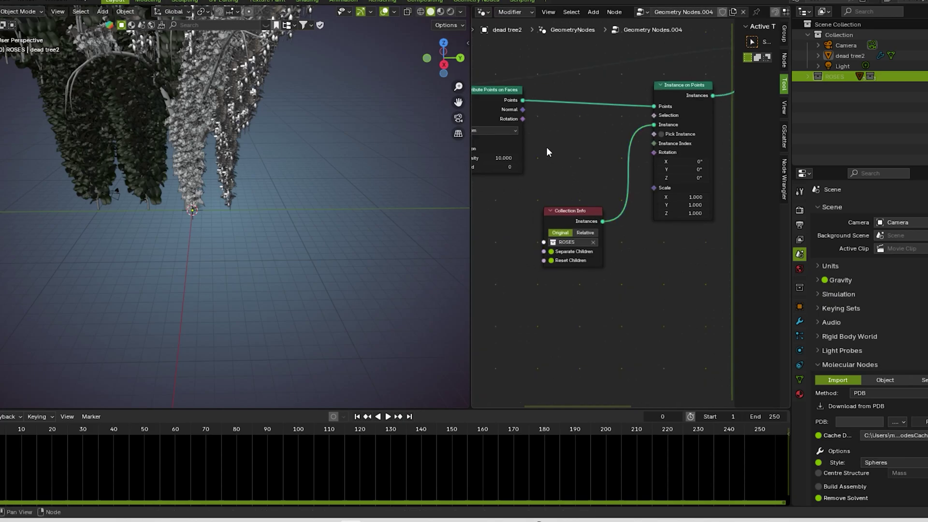
{"action": "left_click_drag", "start_coordinate": [658, 155], "coordinate": [656, 153]}
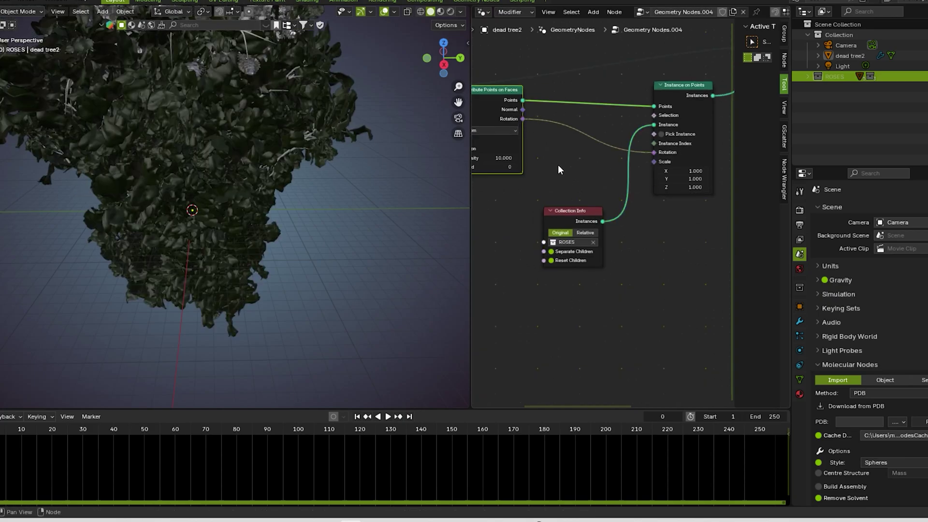
Step: Insert an Euler to Rotation node on the rotation link between Distribute Points on Faces and Instance on Points
{"action": "key", "text": "shift+a"}
{"action": "left_click", "coordinate": [558, 166]}
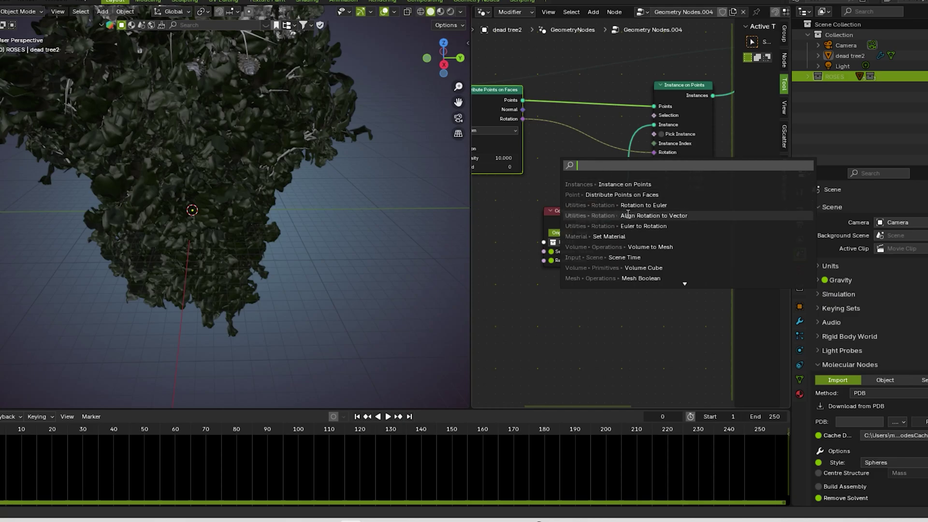
{"action": "type", "text": "EULER"}
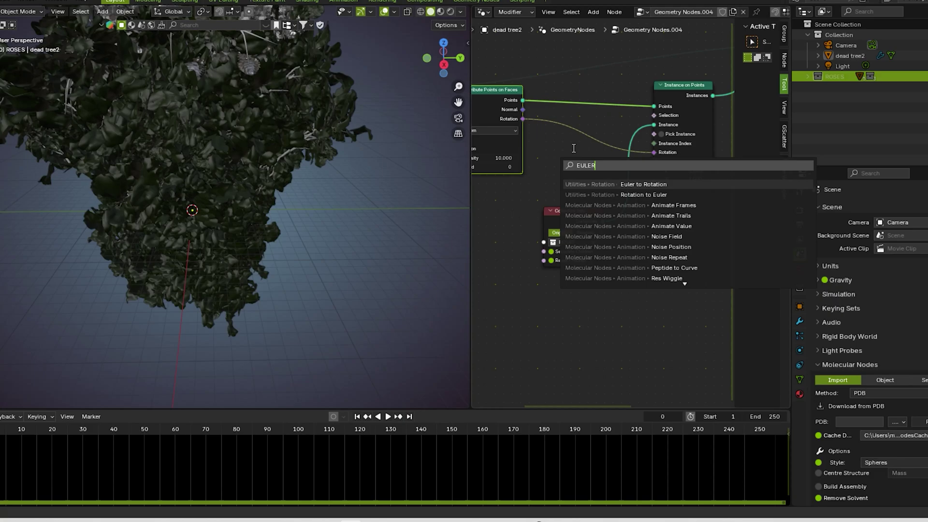
{"action": "key", "text": "Return"}
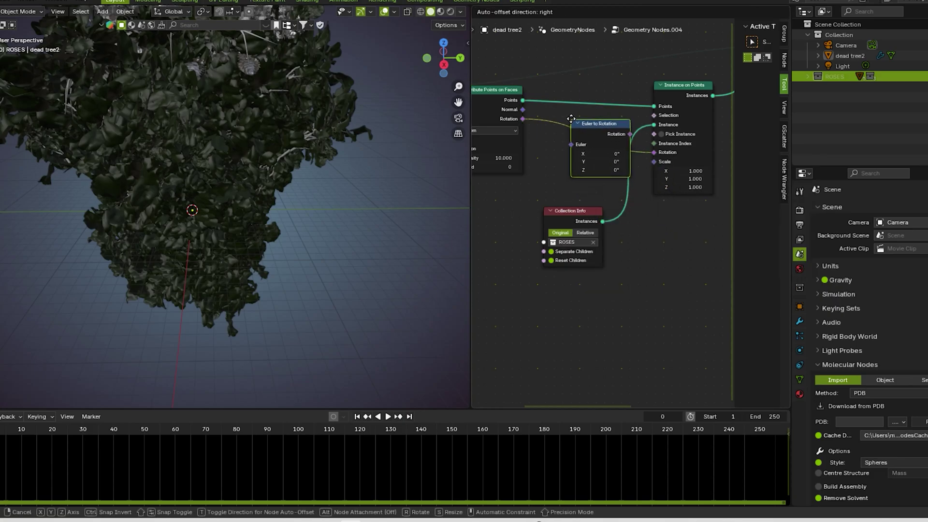
{"action": "scroll", "coordinate": [590, 134], "scroll_direction": "up", "scroll_amount": 1}
{"action": "scroll", "coordinate": [211, 187], "scroll_direction": "down", "scroll_amount": 6}
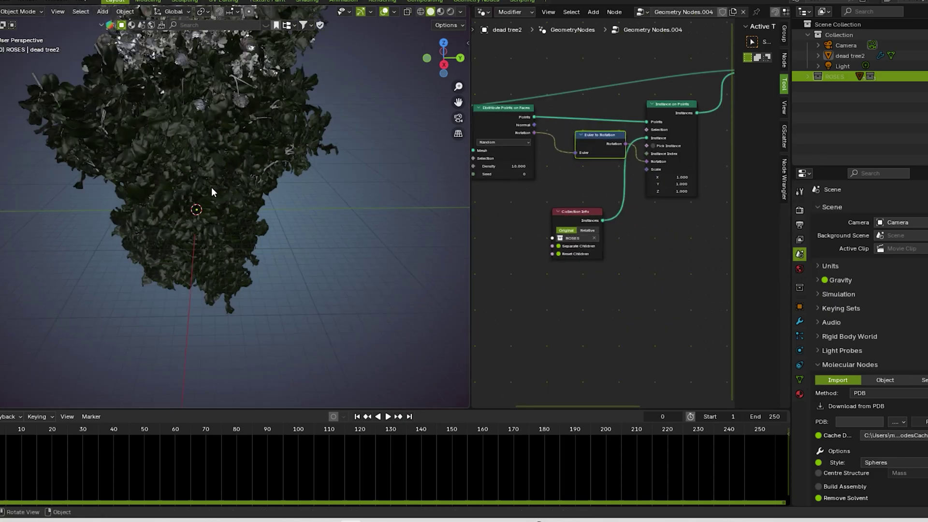
Step: Set the Instance on Points scale to 0.1 on X, Y and Z
{"action": "scroll", "coordinate": [679, 205], "scroll_direction": "up", "scroll_amount": 2}
{"action": "scroll", "coordinate": [553, 229], "scroll_direction": "up", "scroll_amount": 7}
{"action": "middle_click_drag", "start_coordinate": [677, 205], "coordinate": [637, 244]}
{"action": "scroll", "coordinate": [517, 217], "scroll_direction": "down", "scroll_amount": 2}
{"action": "scroll", "coordinate": [602, 236], "scroll_direction": "up", "scroll_amount": 5}
{"action": "left_click_drag", "start_coordinate": [607, 170], "coordinate": [606, 215]}
{"action": "left_click", "coordinate": [609, 253]}
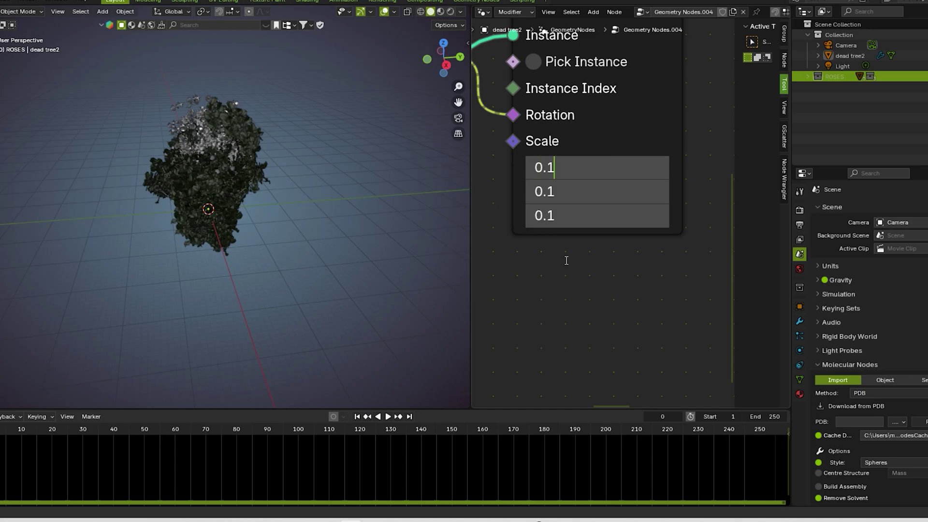
{"action": "key", "text": "Return"}
Step: Examine how the scaled plants are distributed and oriented along the dead tree's trunk and branches
{"action": "scroll", "coordinate": [220, 157], "scroll_direction": "up", "scroll_amount": 5}
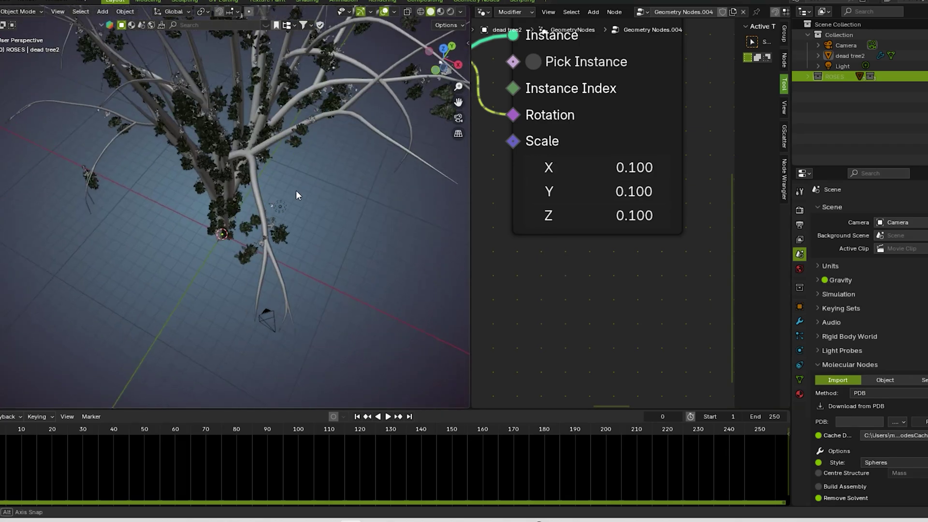
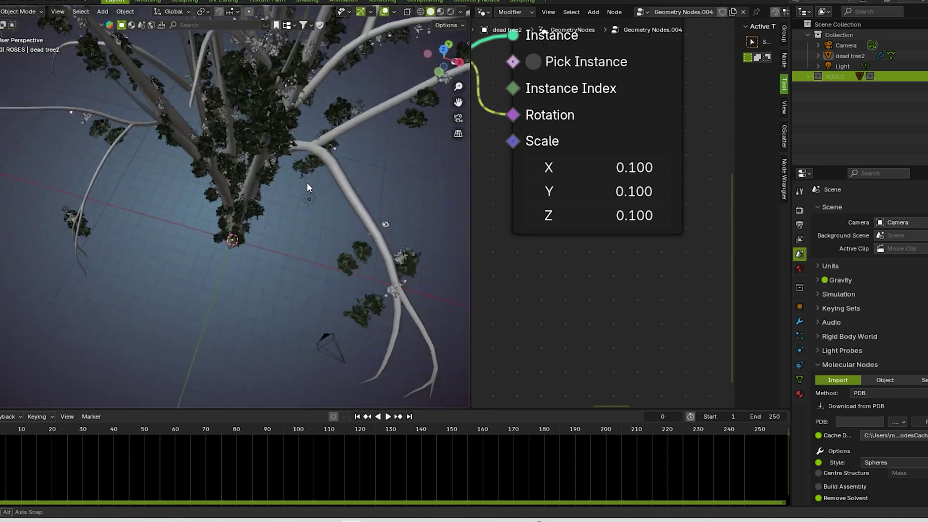
{"action": "scroll", "coordinate": [594, 210], "scroll_direction": "down", "scroll_amount": 3}
{"action": "scroll", "coordinate": [198, 184], "scroll_direction": "down", "scroll_amount": 2}
{"action": "scroll", "coordinate": [198, 184], "scroll_direction": "down", "scroll_amount": 4}
{"action": "middle_click_drag", "start_coordinate": [199, 183], "coordinate": [260, 179]}
{"action": "scroll", "coordinate": [290, 193], "scroll_direction": "up", "scroll_amount": 8}
{"action": "scroll", "coordinate": [303, 196], "scroll_direction": "up", "scroll_amount": 3}
{"action": "scroll", "coordinate": [575, 211], "scroll_direction": "down", "scroll_amount": 6}
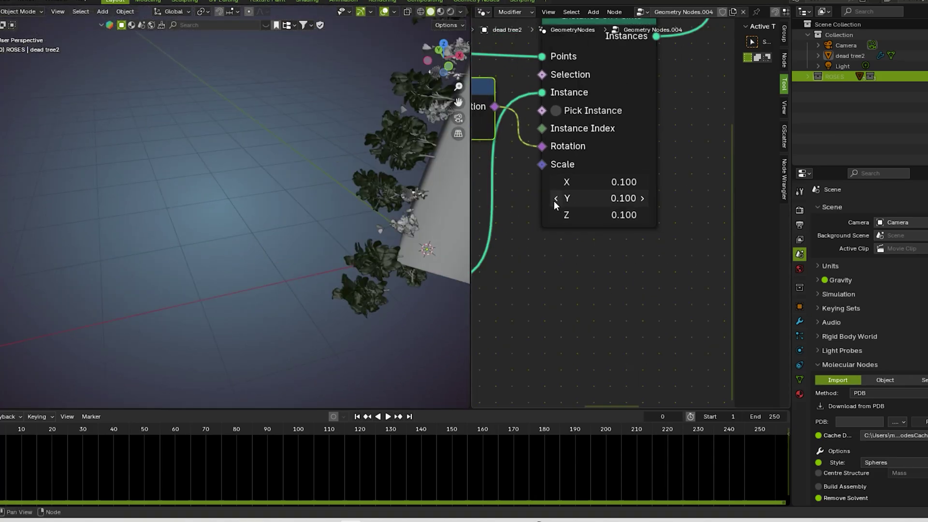
Step: Set the Distribute Points on Faces density to 14.9 and play the animation to check the plants' movement on the trunk
{"action": "middle_click_drag", "start_coordinate": [573, 212], "coordinate": [790, 238]}
{"action": "scroll", "coordinate": [616, 259], "scroll_direction": "up", "scroll_amount": 3}
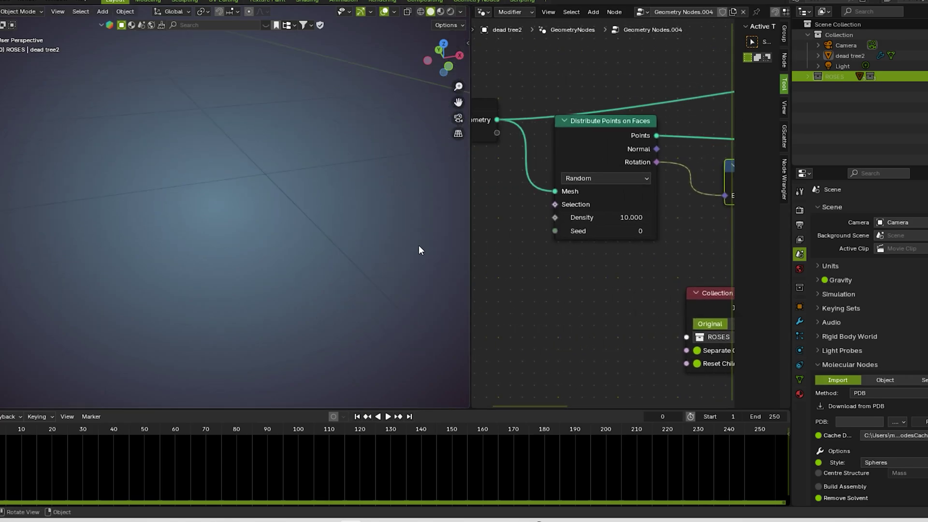
{"action": "middle_click_drag", "start_coordinate": [416, 245], "coordinate": [344, 231]}
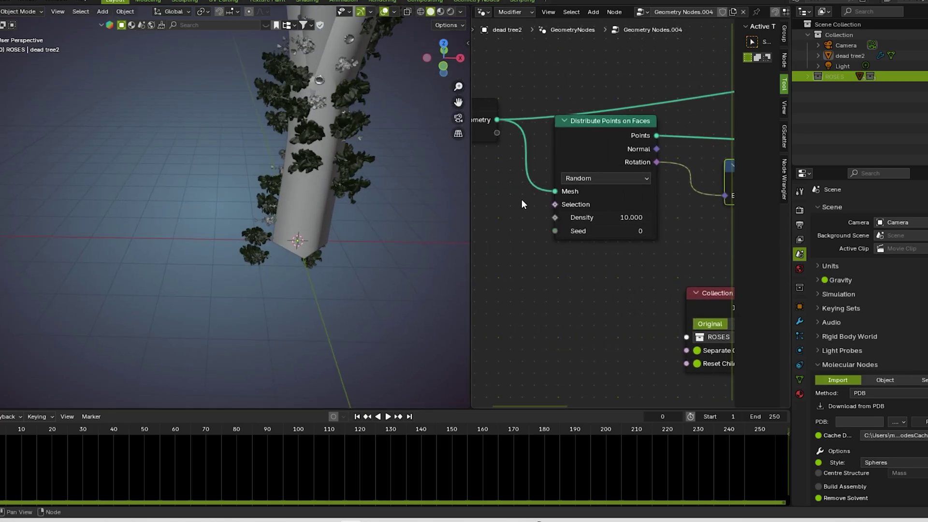
{"action": "left_click_drag", "start_coordinate": [586, 217], "coordinate": [628, 217]}
{"action": "middle_click_drag", "start_coordinate": [278, 213], "coordinate": [288, 206]}
{"action": "key", "text": "space"}
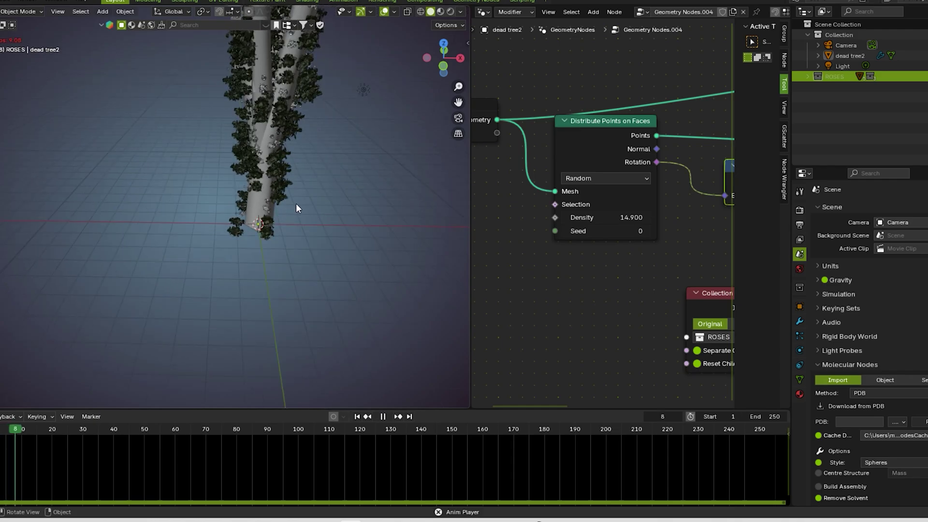
{"action": "key", "text": "space"}
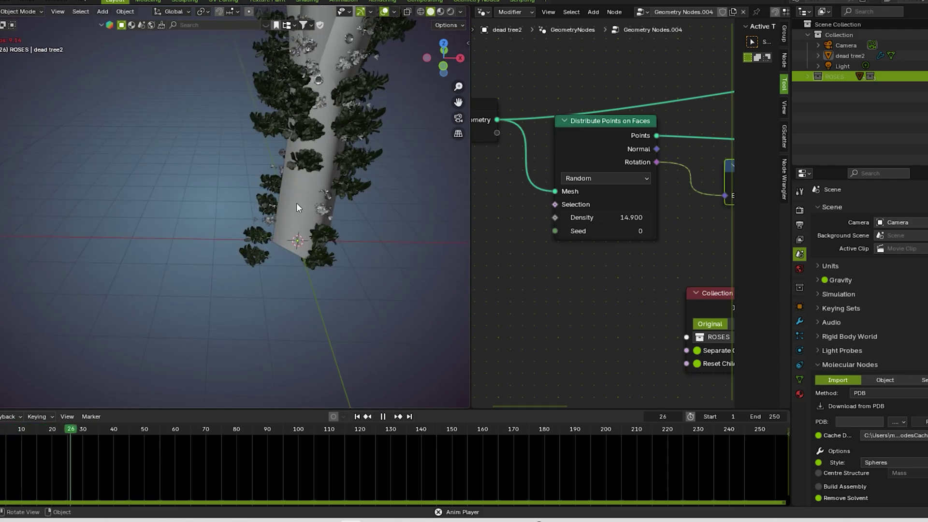
{"action": "mouse_move", "coordinate": [297, 208]}
{"action": "middle_mouse_down"}
{"action": "mouse_move", "coordinate": [349, 204]}
{"action": "mouse_move", "coordinate": [303, 199]}
{"action": "middle_mouse_up"}
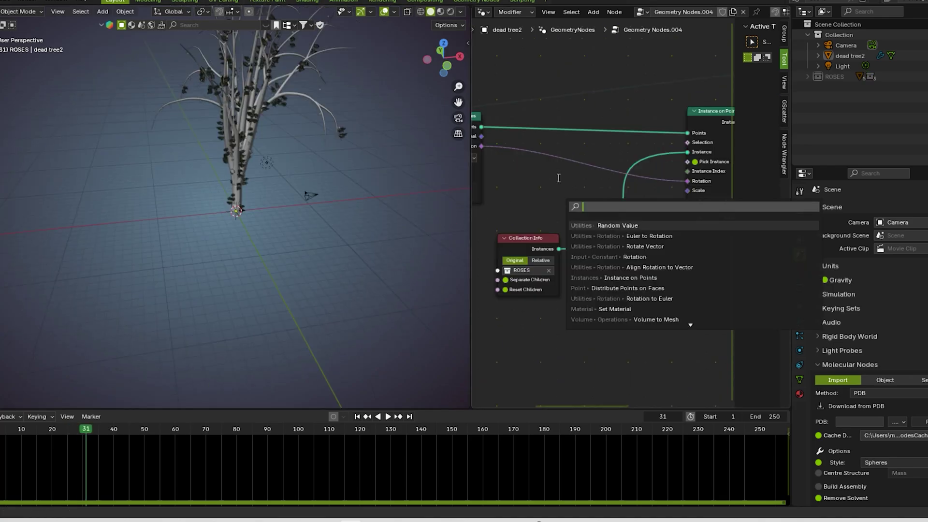
{"action": "left_click", "coordinate": [648, 235]}
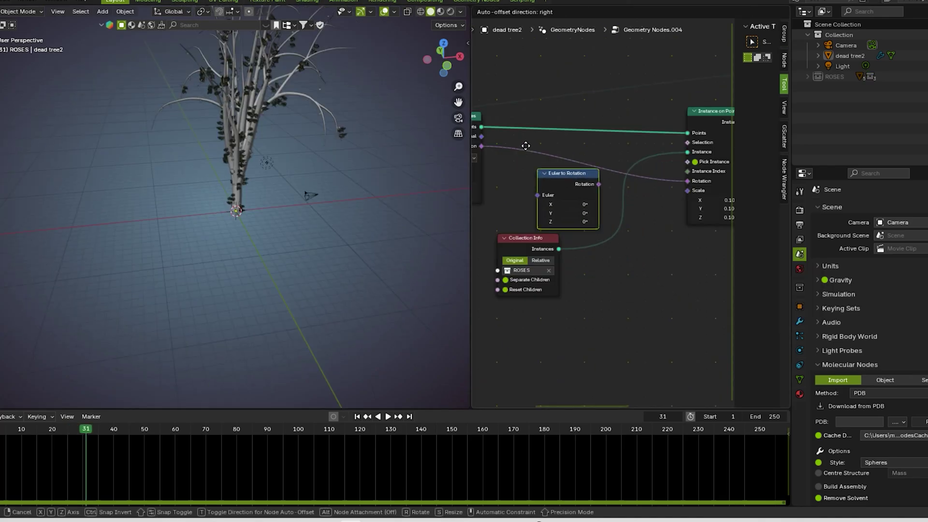
{"action": "left_click", "coordinate": [543, 183]}
{"action": "key", "text": "x"}
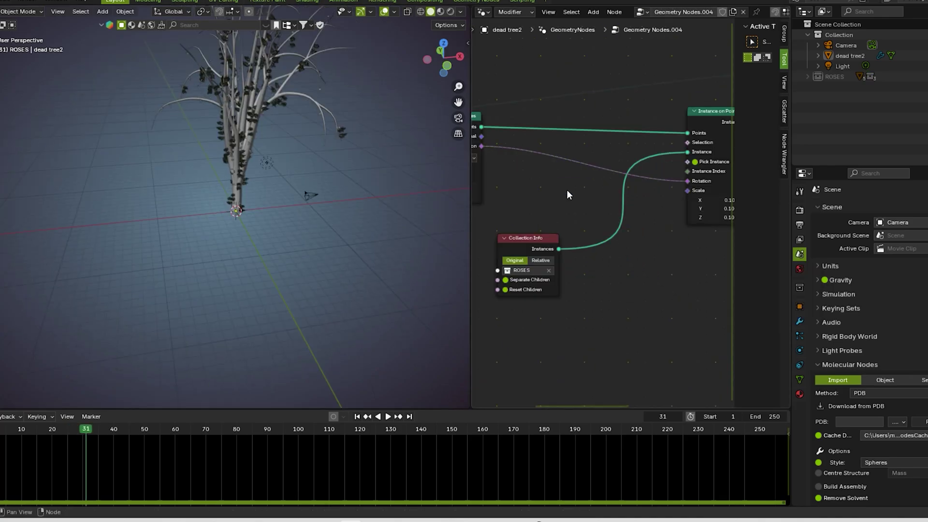
Step: Insert an Align Rotation to Vector node on the rotation link between Distribute Points on Faces and Instance on Points
{"action": "key", "text": "shift+a"}
{"action": "left_click", "coordinate": [566, 190]}
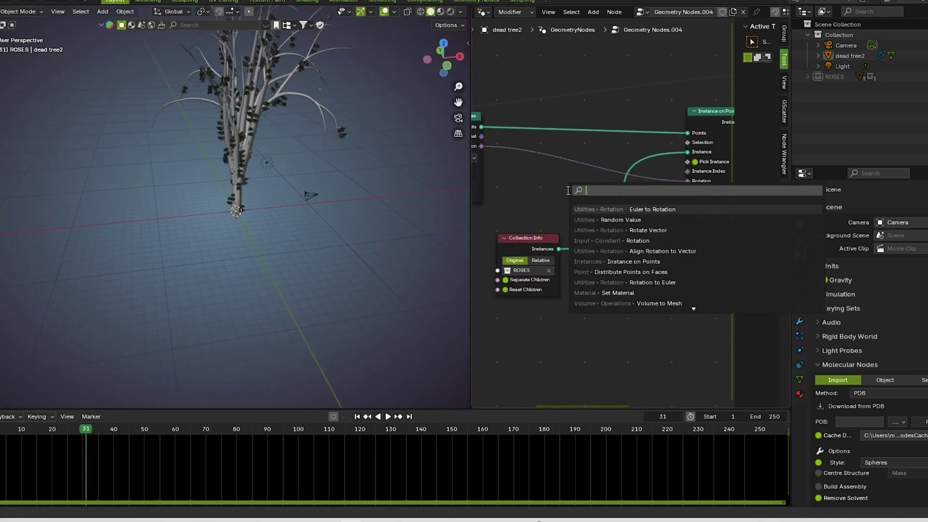
{"action": "left_click", "coordinate": [647, 250]}
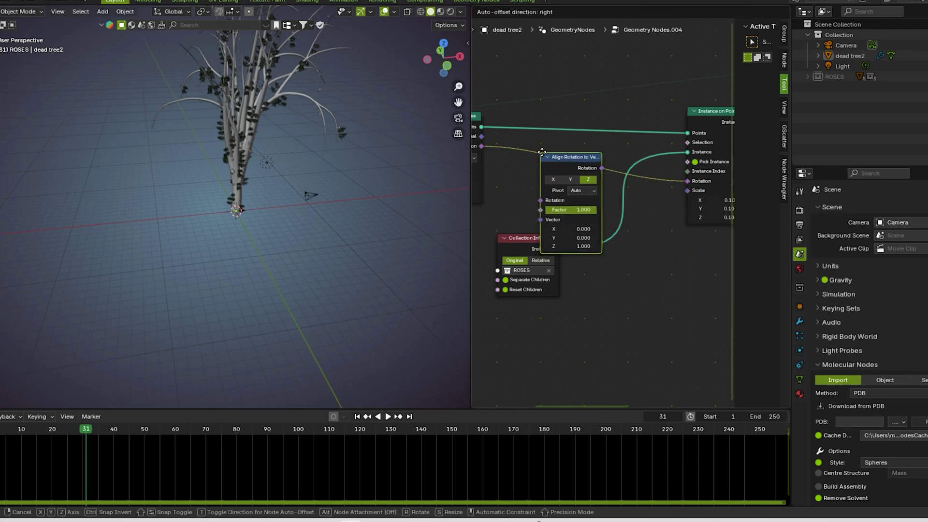
{"action": "left_click", "coordinate": [546, 140]}
Step: Set the Align Rotation to Vector node's vector to X -90 and Y -180
{"action": "scroll", "coordinate": [537, 195], "scroll_direction": "up", "scroll_amount": 2}
{"action": "left_click", "coordinate": [572, 212]}
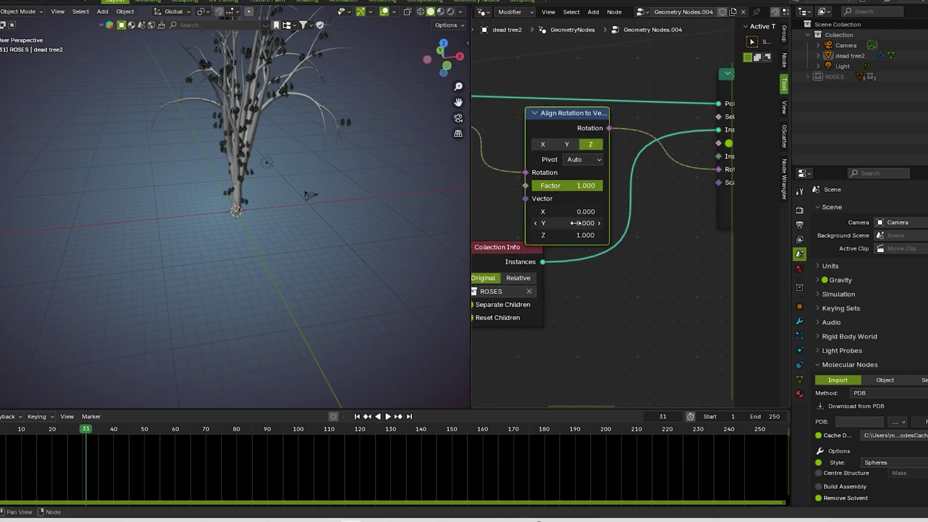
{"action": "type", "text": "0.0"}
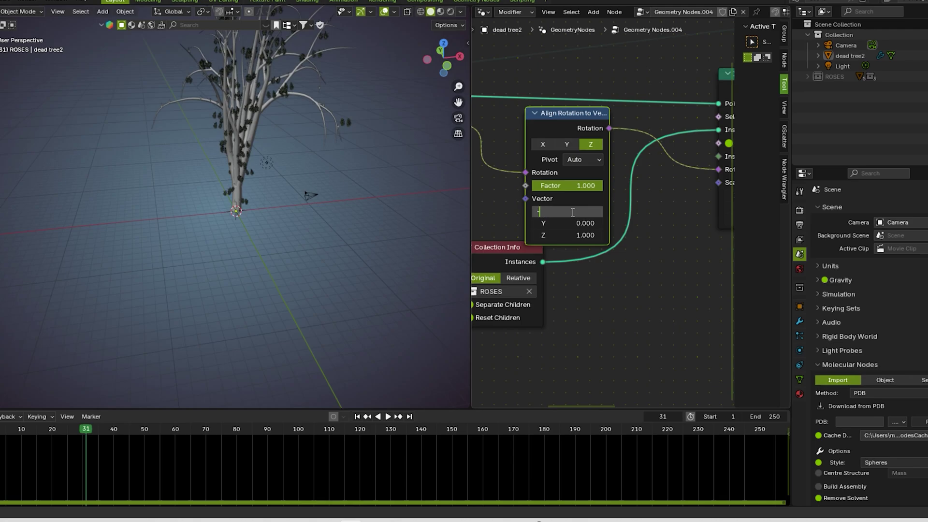
{"action": "left_click", "coordinate": [579, 223]}
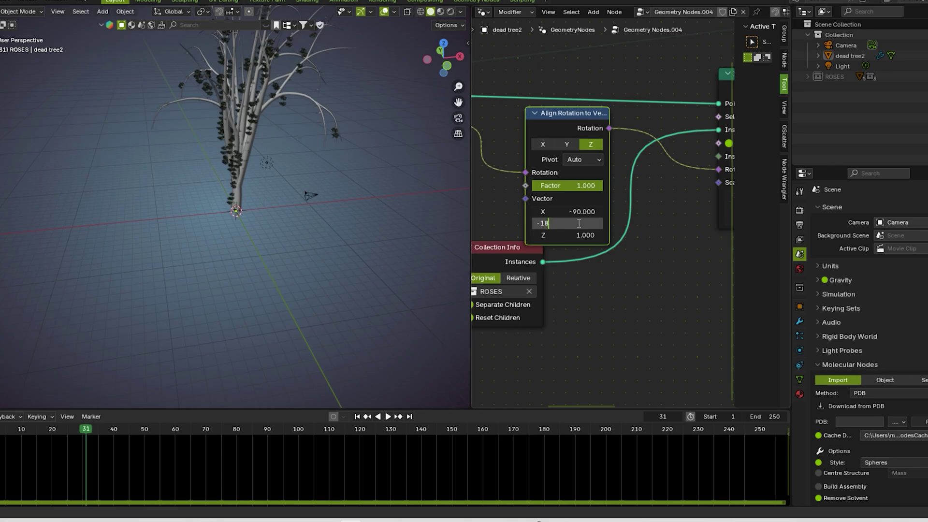
{"action": "key", "text": "Return"}
Step: Examine the realigned plants on the dead tree and review the rotation and scale settings in the node tree
{"action": "scroll", "coordinate": [305, 164], "scroll_direction": "down", "scroll_amount": 5}
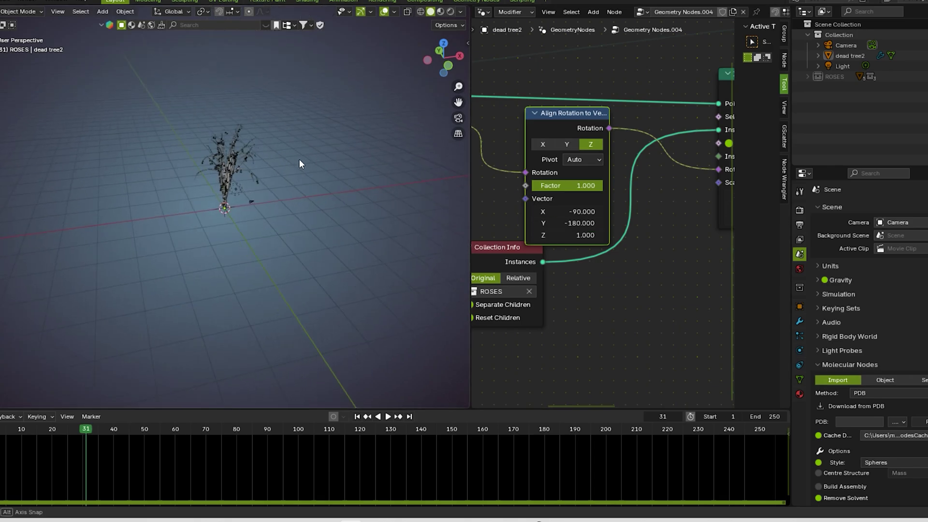
{"action": "scroll", "coordinate": [537, 219], "scroll_direction": "down", "scroll_amount": 1}
{"action": "scroll", "coordinate": [604, 239], "scroll_direction": "down", "scroll_amount": 6}
{"action": "middle_click_drag", "start_coordinate": [671, 243], "coordinate": [628, 229]}
{"action": "scroll", "coordinate": [645, 221], "scroll_direction": "up", "scroll_amount": 6}
{"action": "scroll", "coordinate": [651, 211], "scroll_direction": "down", "scroll_amount": 3}
{"action": "scroll", "coordinate": [656, 193], "scroll_direction": "up", "scroll_amount": 3}
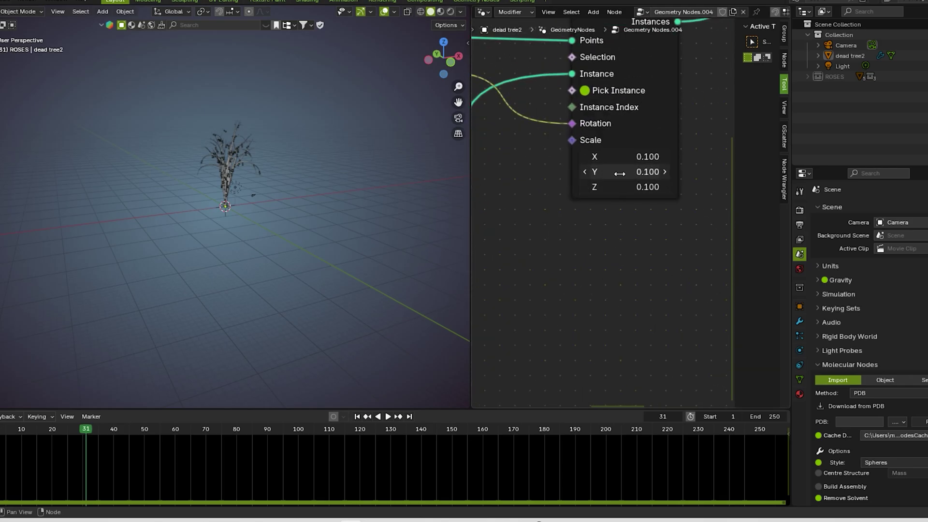
{"action": "scroll", "coordinate": [612, 208], "scroll_direction": "down", "scroll_amount": 1}
{"action": "scroll", "coordinate": [551, 244], "scroll_direction": "down", "scroll_amount": 2}
{"action": "scroll", "coordinate": [546, 203], "scroll_direction": "down", "scroll_amount": 2}
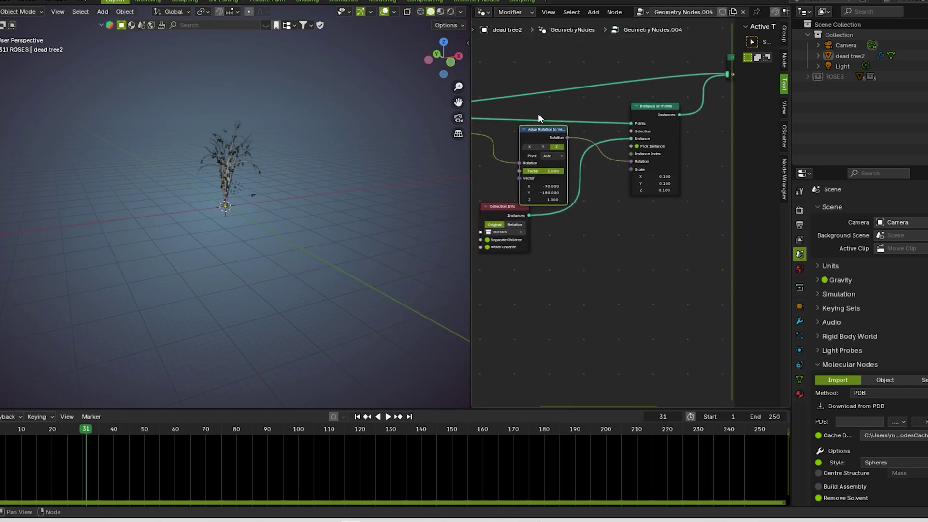
{"action": "left_click_drag", "start_coordinate": [538, 135], "coordinate": [537, 131]}
{"action": "scroll", "coordinate": [575, 193], "scroll_direction": "up", "scroll_amount": 1}
{"action": "scroll", "coordinate": [553, 202], "scroll_direction": "down", "scroll_amount": 2}
{"action": "middle_click_drag", "start_coordinate": [553, 202], "coordinate": [576, 210]}
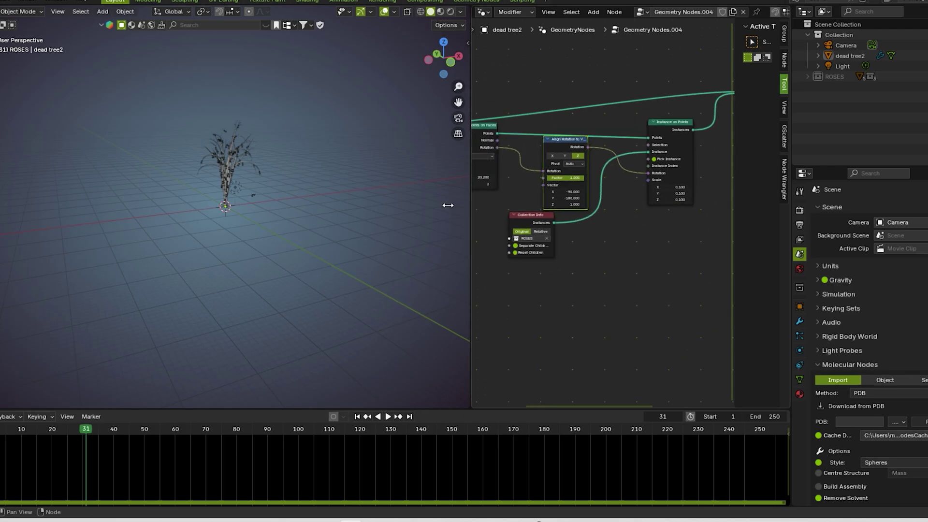
{"action": "scroll", "coordinate": [224, 198], "scroll_direction": "up", "scroll_amount": 8}
{"action": "middle_click_drag", "start_coordinate": [264, 126], "coordinate": [247, 158]}
{"action": "scroll", "coordinate": [248, 158], "scroll_direction": "down", "scroll_amount": 3}
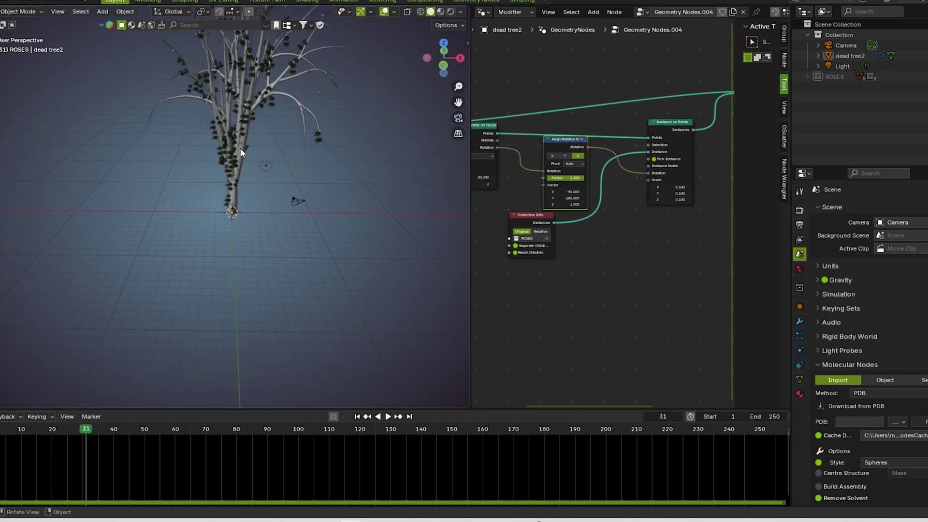
Step: Rotate the dead tree about the global Y axis until it lies on its side along the X axis
{"action": "left_click", "coordinate": [245, 126]}
{"action": "key", "text": "r"}
{"action": "key", "text": "y"}
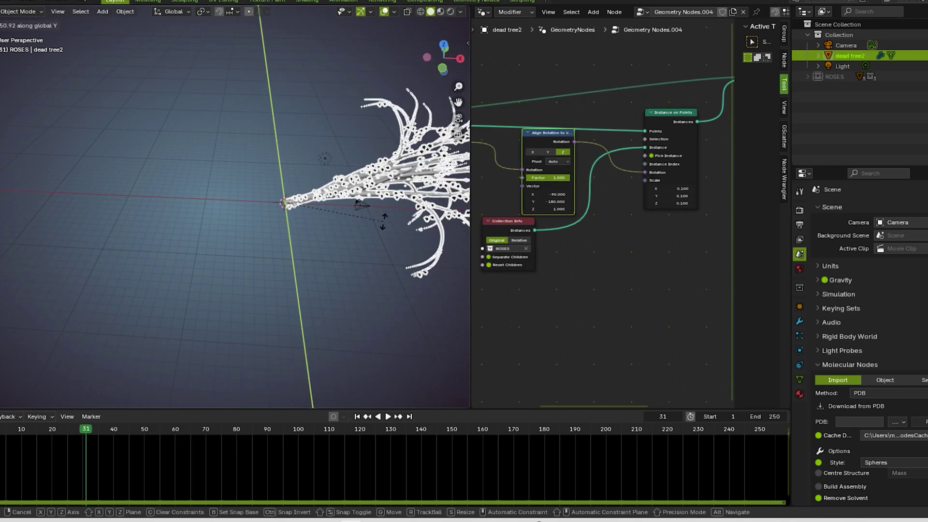
{"action": "left_click", "coordinate": [387, 246]}
{"action": "left_click", "coordinate": [356, 228]}
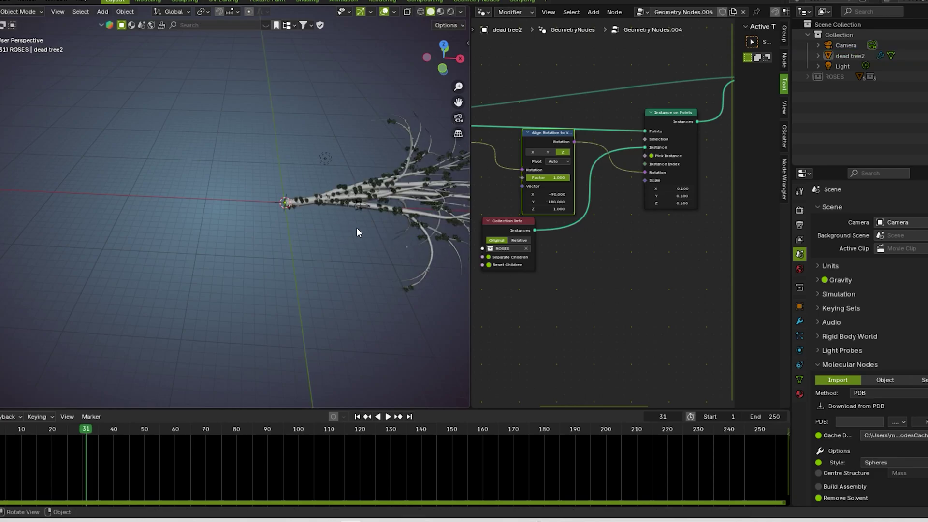
Step: Examine the plants' orientation and size along the tipped trunk and branches
{"action": "scroll", "coordinate": [356, 227], "scroll_direction": "down", "scroll_amount": 1}
{"action": "middle_click_drag", "start_coordinate": [356, 227], "coordinate": [338, 178], "text": "shift"}
{"action": "scroll", "coordinate": [596, 228], "scroll_direction": "up", "scroll_amount": 2}
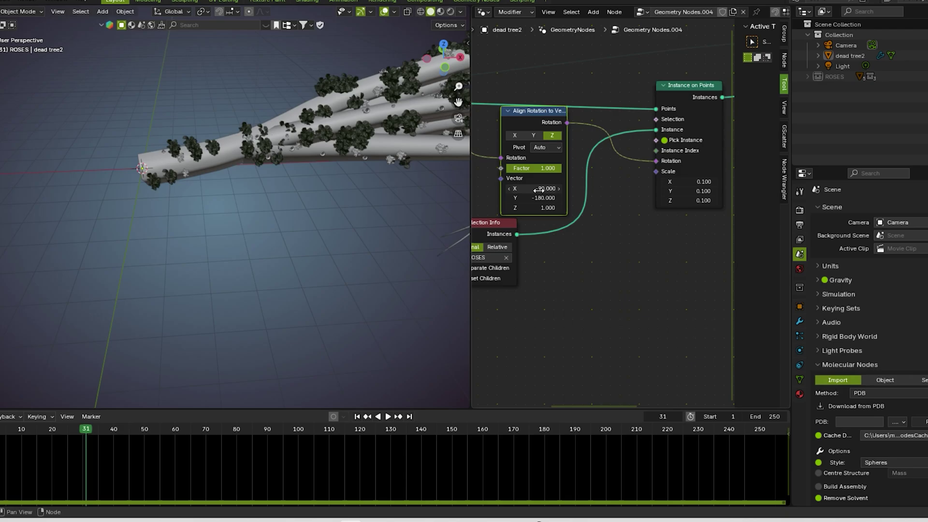
{"action": "middle_click_drag", "start_coordinate": [358, 159], "coordinate": [105, 165]}
{"action": "scroll", "coordinate": [668, 235], "scroll_direction": "down", "scroll_amount": 5}
{"action": "middle_click_drag", "start_coordinate": [669, 282], "coordinate": [581, 231]}
{"action": "scroll", "coordinate": [627, 216], "scroll_direction": "up", "scroll_amount": 3}
{"action": "scroll", "coordinate": [623, 216], "scroll_direction": "down", "scroll_amount": 2}
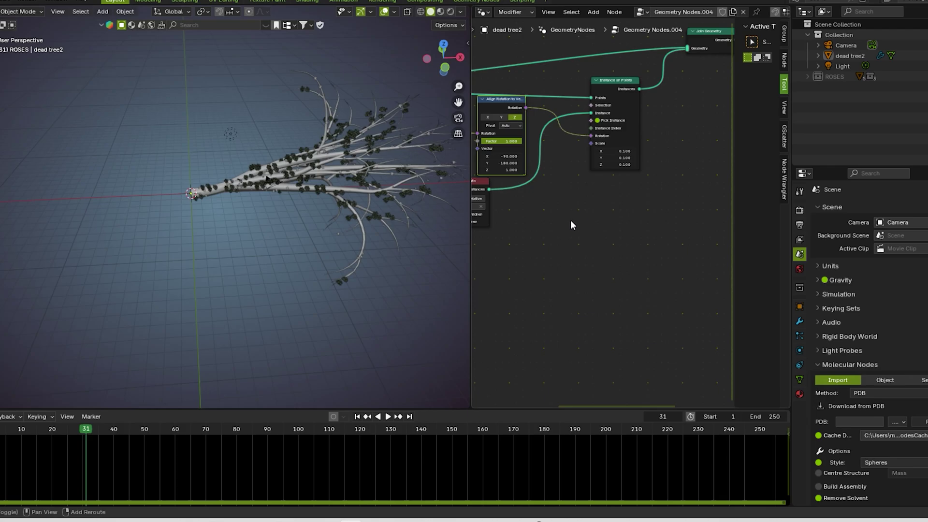
Step: Add a Random Value node with Min 0.05 and Max 0.2, and connect it to the Scale of Instance on Points
{"action": "key", "text": "shift+a"}
{"action": "left_click", "coordinate": [537, 231]}
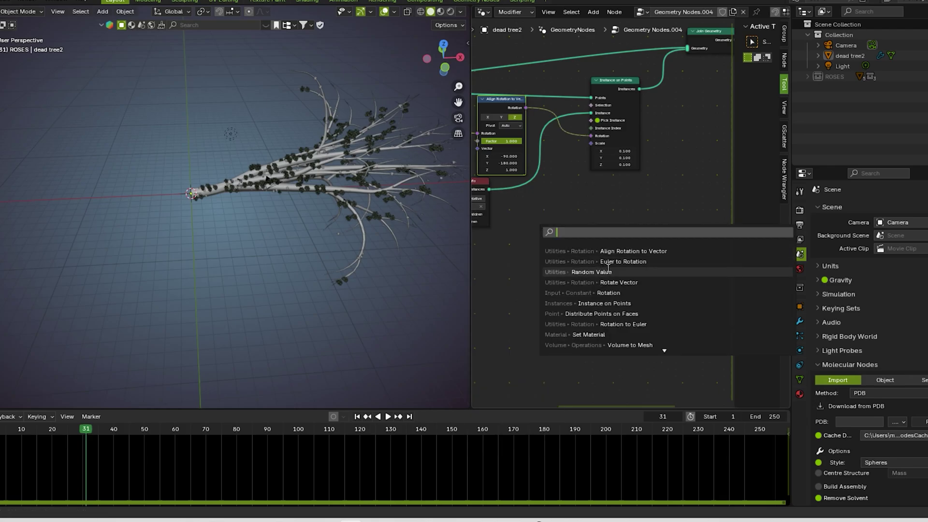
{"action": "left_click", "coordinate": [592, 272]}
{"action": "left_click", "coordinate": [556, 227]}
{"action": "scroll", "coordinate": [584, 256], "scroll_direction": "up", "scroll_amount": 2}
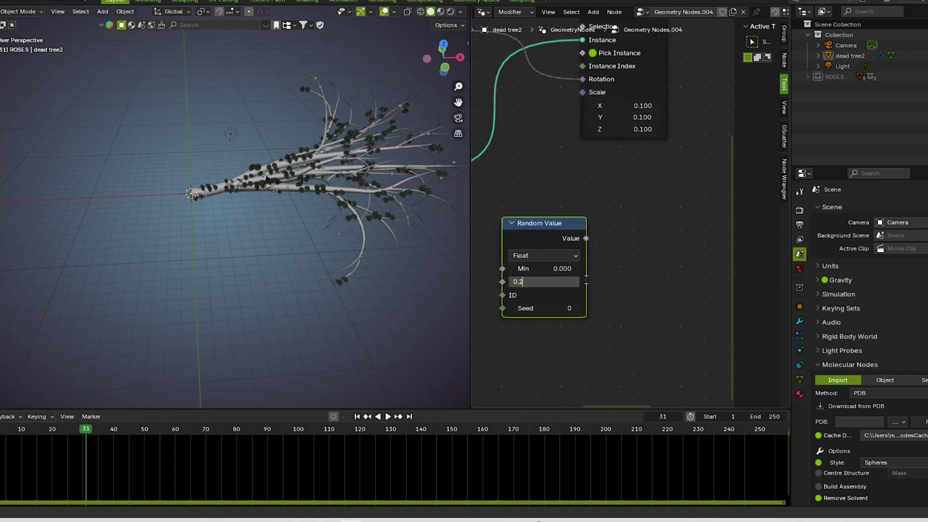
{"action": "key", "text": "Return"}
{"action": "left_click", "coordinate": [549, 270]}
{"action": "type", "text": "0.0"}
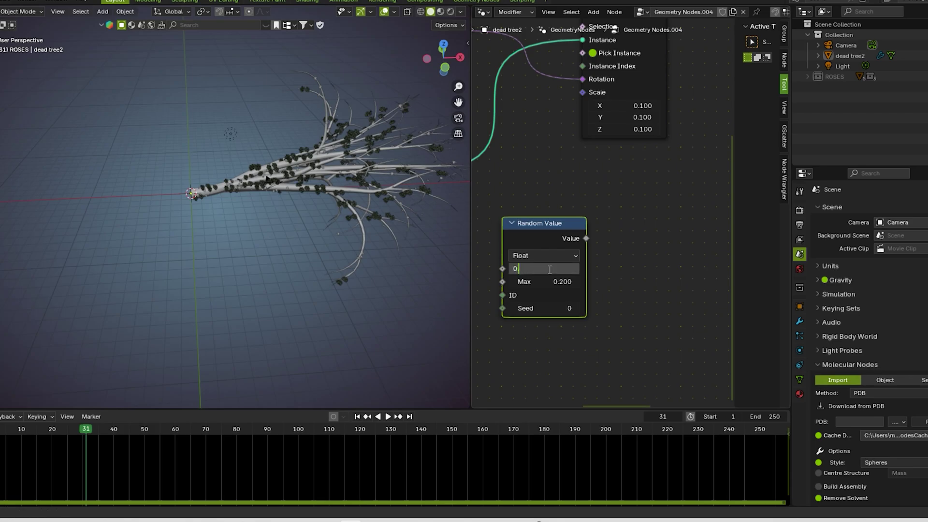
{"action": "key", "text": "Return"}
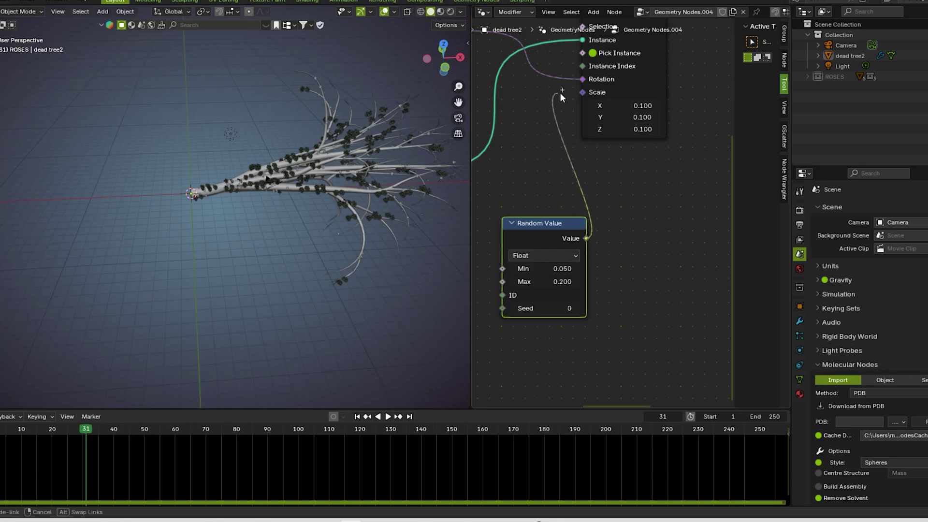
{"action": "left_click_drag", "start_coordinate": [572, 96], "coordinate": [582, 93]}
{"action": "scroll", "coordinate": [303, 212], "scroll_direction": "up", "scroll_amount": 5}
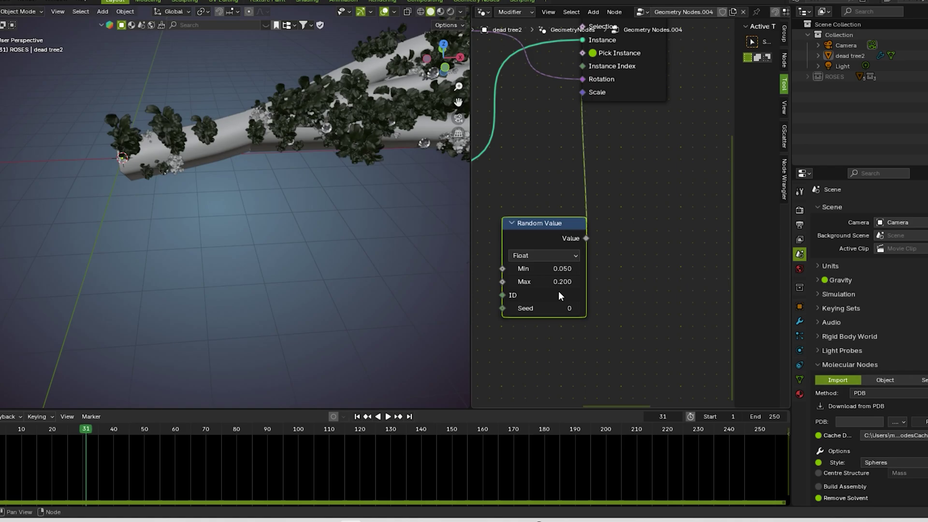
Step: Move the Random Value node closer to Instance on Points and set its Max to 0.1 and Seed to 1
{"action": "left_click_drag", "start_coordinate": [549, 225], "coordinate": [548, 197]}
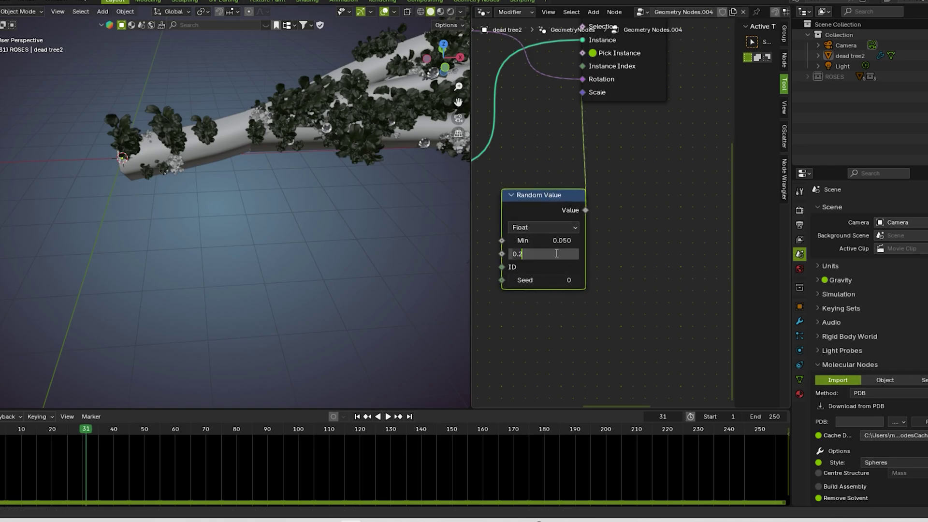
{"action": "type", "text": "0.1"}
{"action": "key", "text": "Return"}
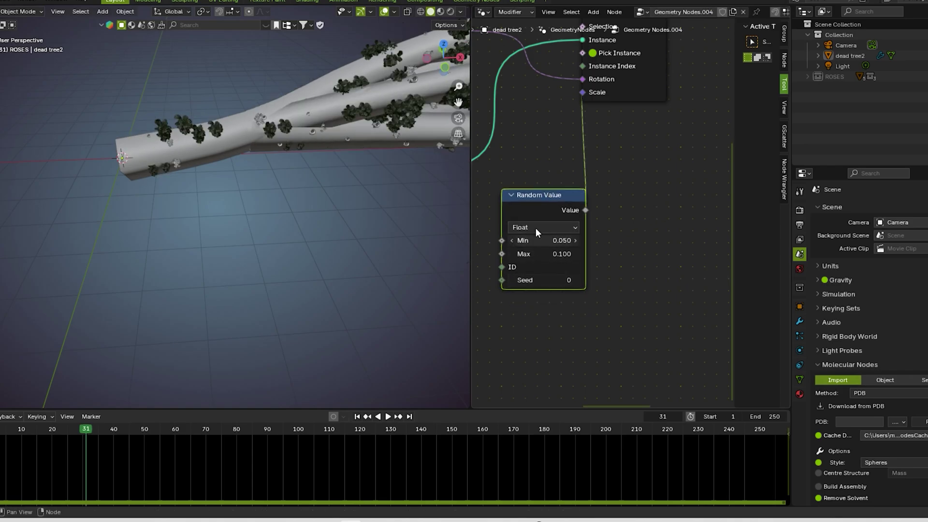
{"action": "left_click", "coordinate": [575, 281]}
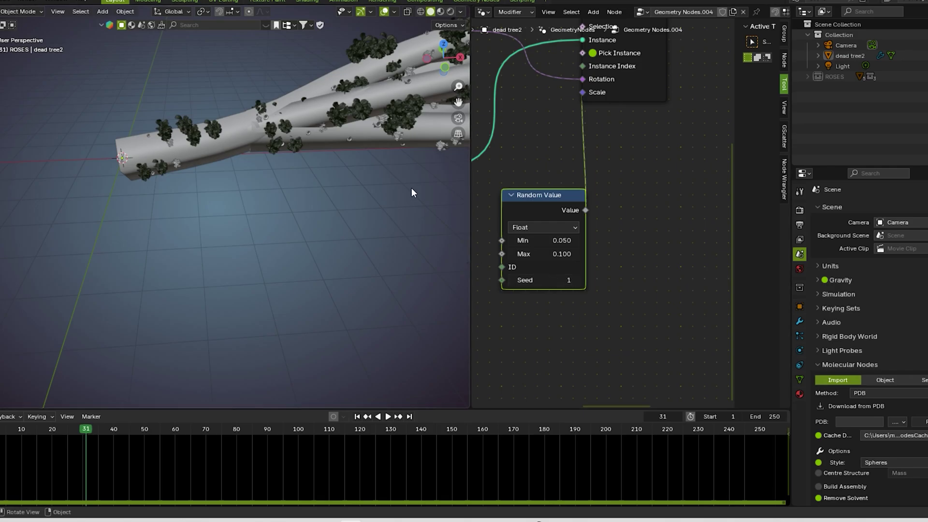
Step: Increase the Distribute Points on Faces density and play the animation to check the plants' movement on the tipped tree
{"action": "scroll", "coordinate": [412, 189], "scroll_direction": "down", "scroll_amount": 5}
{"action": "scroll", "coordinate": [522, 145], "scroll_direction": "down", "scroll_amount": 2}
{"action": "middle_click_drag", "start_coordinate": [519, 132], "coordinate": [646, 205]}
{"action": "scroll", "coordinate": [623, 201], "scroll_direction": "up", "scroll_amount": 7}
{"action": "scroll", "coordinate": [570, 290], "scroll_direction": "down", "scroll_amount": 5}
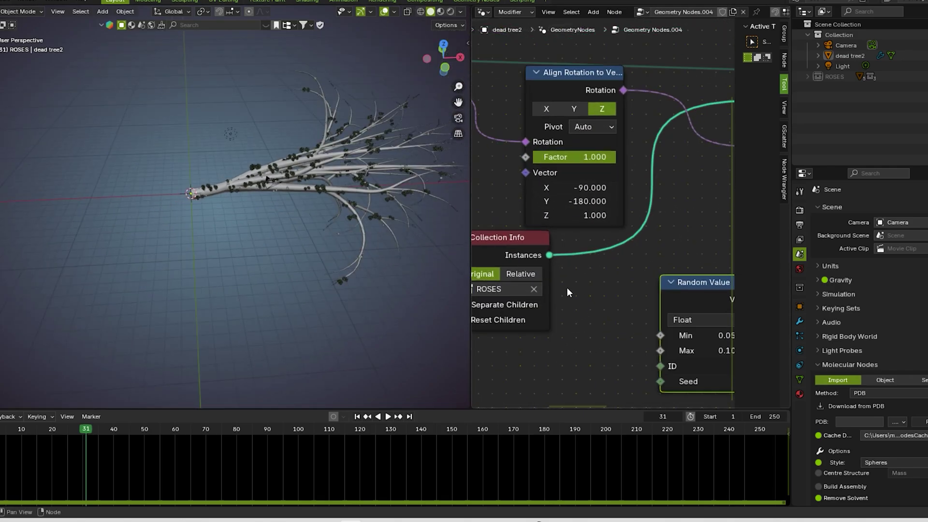
{"action": "middle_click_drag", "start_coordinate": [553, 313], "coordinate": [704, 273]}
{"action": "scroll", "coordinate": [602, 214], "scroll_direction": "up", "scroll_amount": 3}
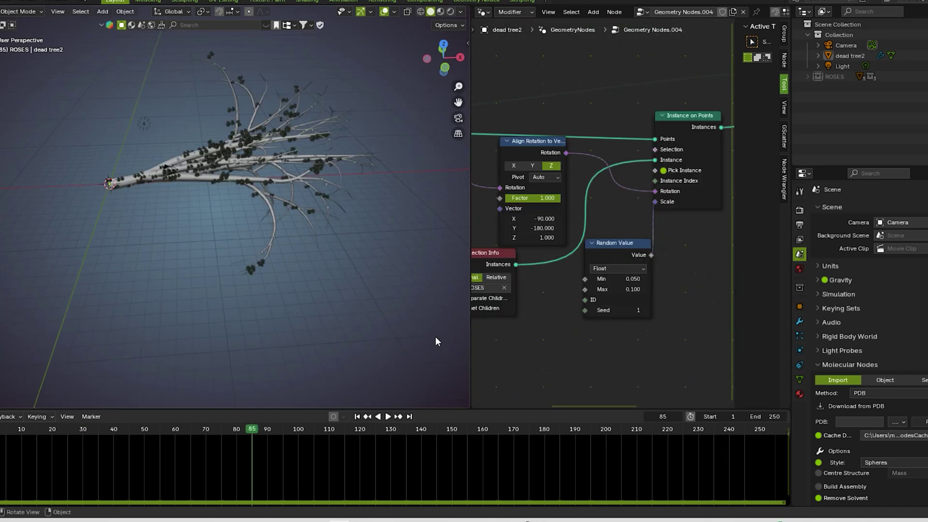
Step: Add a sphere-shaped empty at the base of the dead tree's trunk
{"action": "scroll", "coordinate": [555, 320], "scroll_direction": "down", "scroll_amount": 2}
{"action": "mouse_move", "coordinate": [564, 308]}
{"action": "middle_mouse_down"}
{"action": "mouse_move", "coordinate": [557, 276]}
{"action": "mouse_move", "coordinate": [575, 302]}
{"action": "mouse_move", "coordinate": [551, 305]}
{"action": "middle_mouse_up"}
{"action": "scroll", "coordinate": [559, 277], "scroll_direction": "down", "scroll_amount": 2}
{"action": "scroll", "coordinate": [564, 312], "scroll_direction": "up", "scroll_amount": 5}
{"action": "scroll", "coordinate": [560, 313], "scroll_direction": "down", "scroll_amount": 4}
{"action": "scroll", "coordinate": [542, 292], "scroll_direction": "down", "scroll_amount": 2}
{"action": "key", "text": "shift+a"}
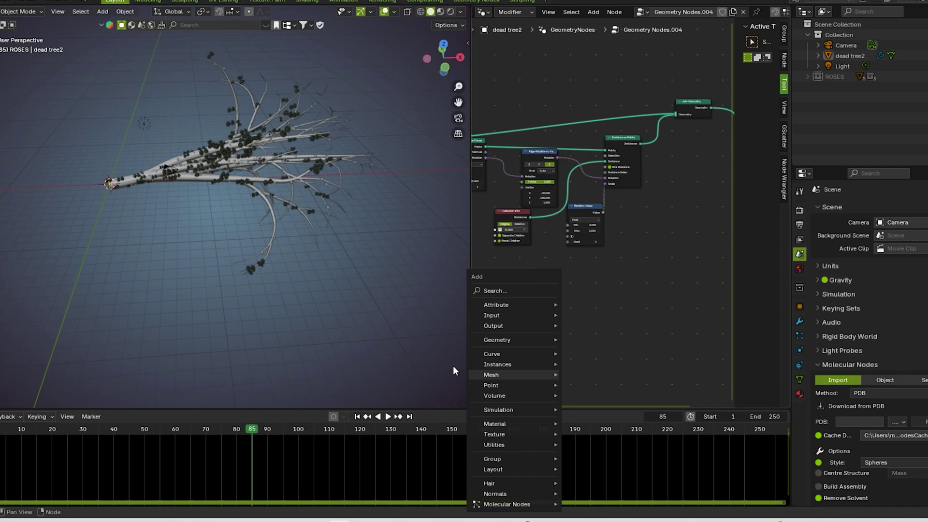
{"action": "key", "text": "shift+a"}
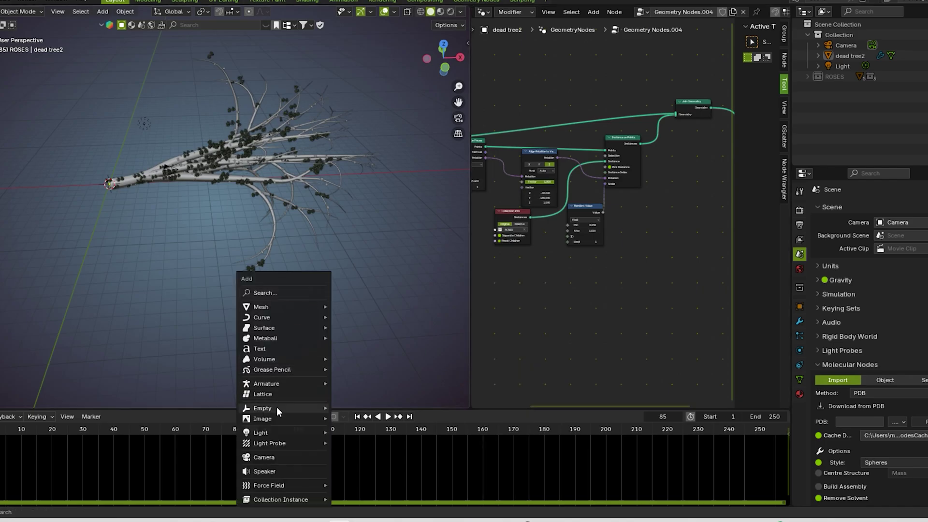
{"action": "mouse_move", "coordinate": [277, 407]}
{"action": "left_click", "coordinate": [350, 460]}
{"action": "scroll", "coordinate": [166, 345], "scroll_direction": "up", "scroll_amount": 2}
{"action": "scroll", "coordinate": [140, 261], "scroll_direction": "down", "scroll_amount": 2}
{"action": "scroll", "coordinate": [123, 246], "scroll_direction": "up", "scroll_amount": 2}
{"action": "scroll", "coordinate": [123, 246], "scroll_direction": "down", "scroll_amount": 2}
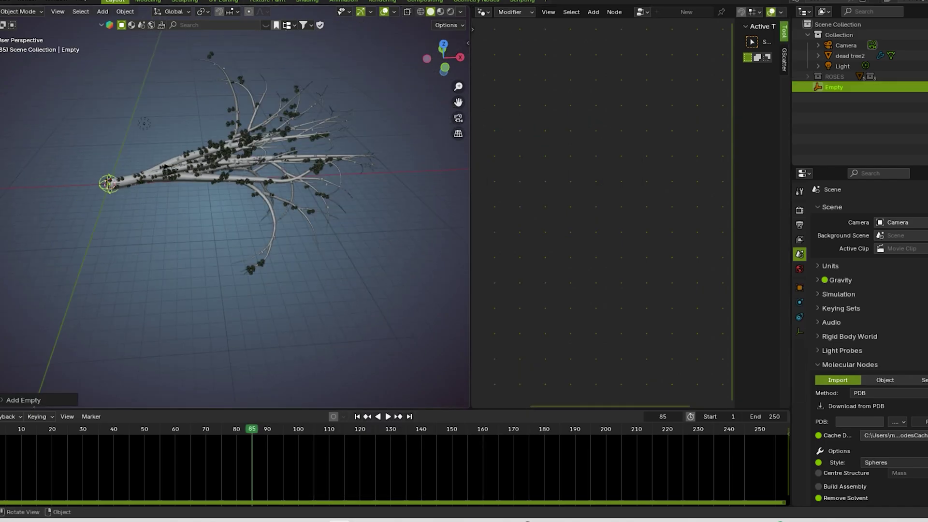
Step: Scale the empty up until it surrounds the base of the trunk
{"action": "key", "text": "s"}
{"action": "left_click", "coordinate": [114, 213]}
{"action": "left_click", "coordinate": [121, 222]}
{"action": "scroll", "coordinate": [135, 233], "scroll_direction": "down", "scroll_amount": 4}
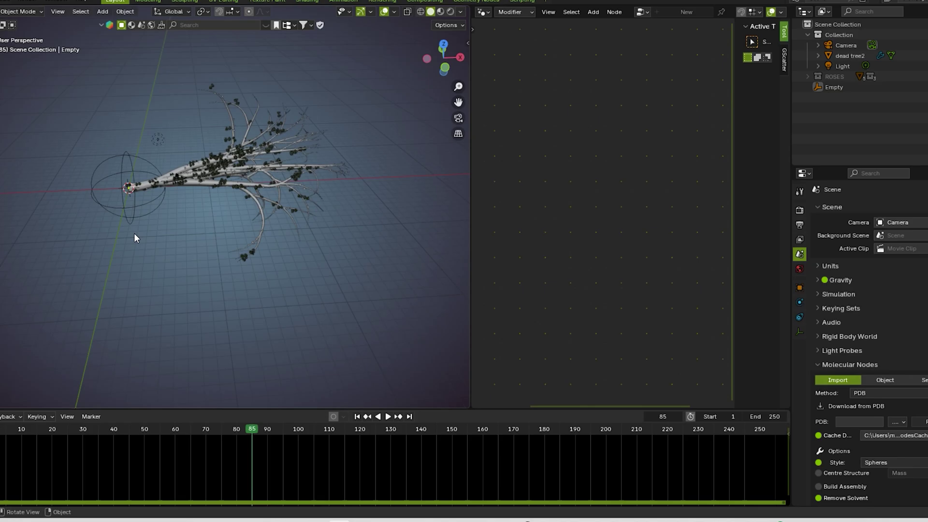
Step: Reselect the dead tree and bring the empty into its node tree as an Object Info node below Collection Info
{"action": "left_click", "coordinate": [181, 187]}
{"action": "left_click", "coordinate": [204, 246]}
{"action": "left_click", "coordinate": [250, 215]}
{"action": "left_click", "coordinate": [320, 315]}
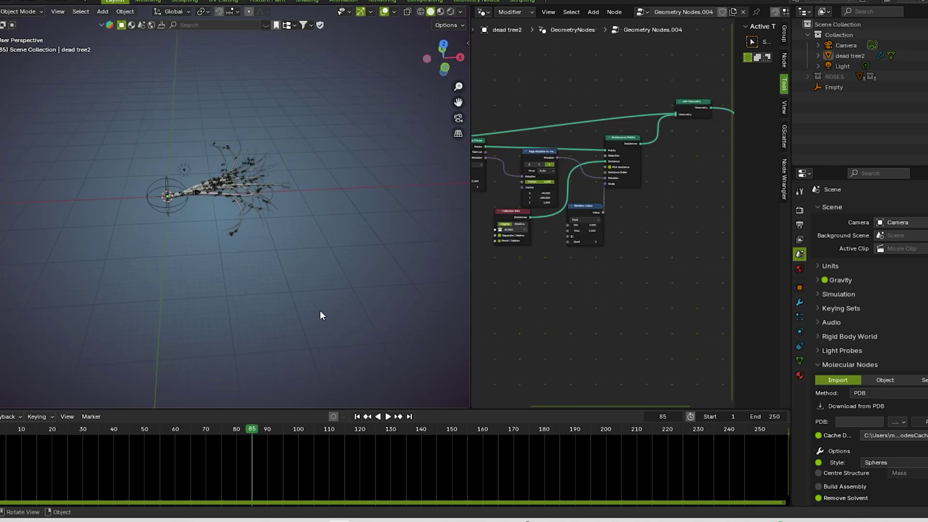
{"action": "left_click_drag", "start_coordinate": [835, 87], "coordinate": [559, 303]}
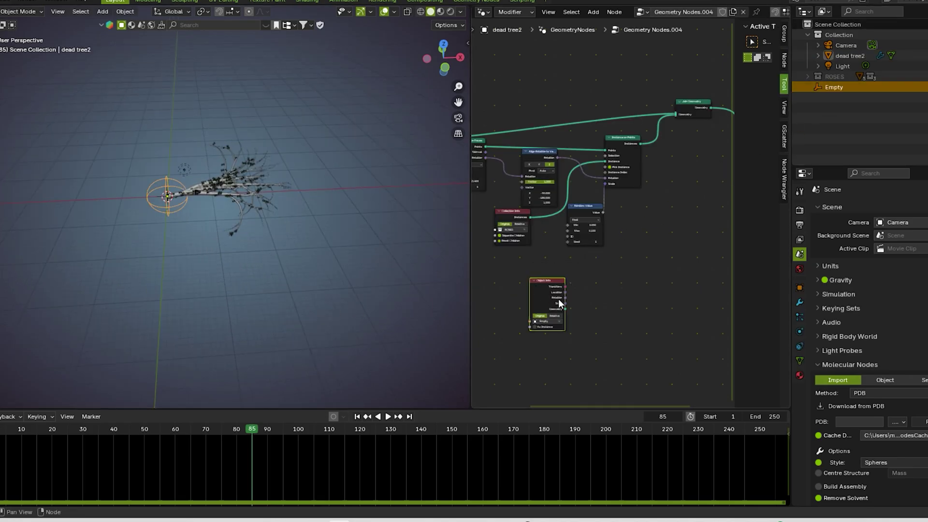
{"action": "scroll", "coordinate": [599, 309], "scroll_direction": "down", "scroll_amount": 3}
{"action": "middle_click_drag", "start_coordinate": [599, 308], "coordinate": [620, 245]}
{"action": "scroll", "coordinate": [619, 245], "scroll_direction": "up", "scroll_amount": 6}
{"action": "left_click_drag", "start_coordinate": [564, 225], "coordinate": [545, 232]}
{"action": "left_click", "coordinate": [672, 257]}
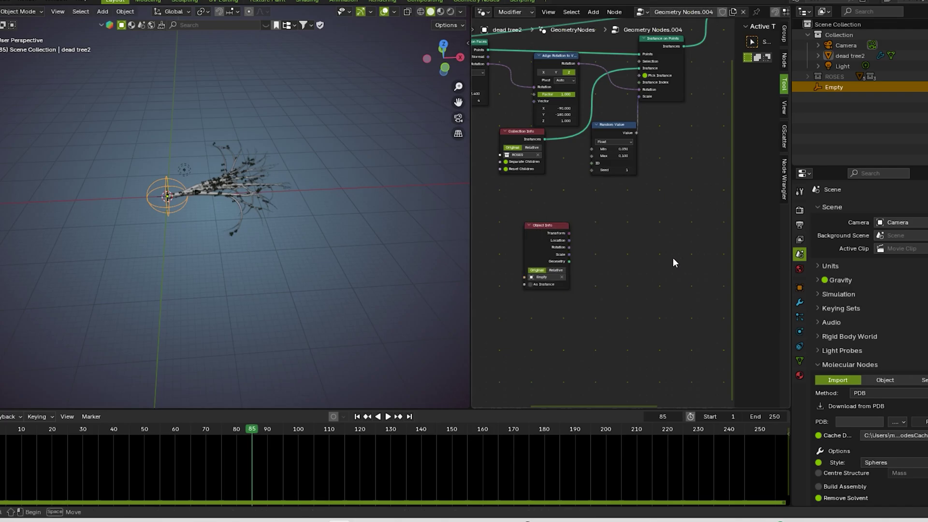
Step: Add a Position node and arrange it above the empty's Object Info node
{"action": "scroll", "coordinate": [627, 265], "scroll_direction": "down", "scroll_amount": 1}
{"action": "key", "text": "shift+a"}
{"action": "left_click", "coordinate": [618, 261]}
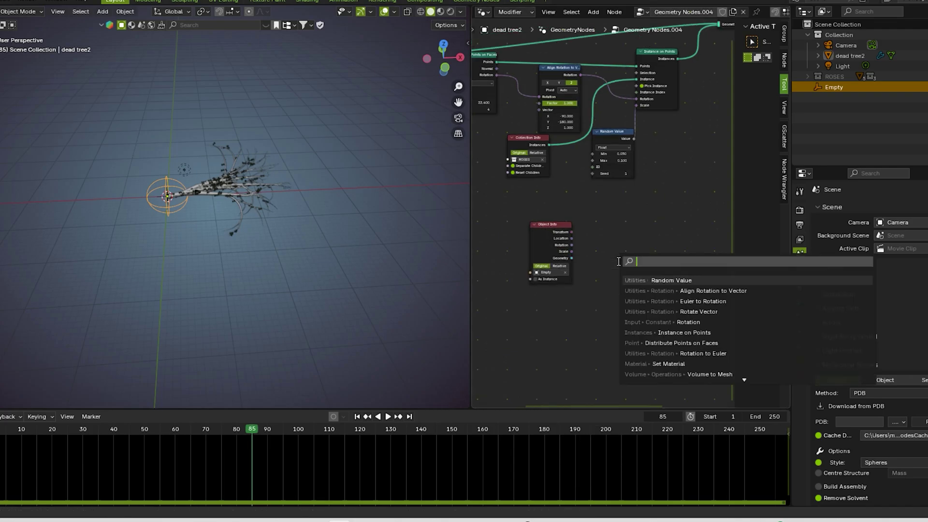
{"action": "type", "text": "positio"}
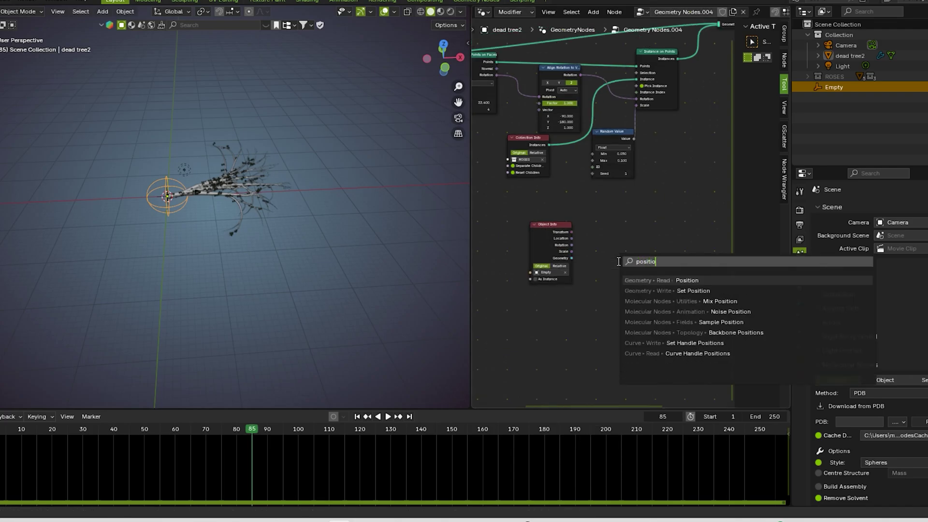
{"action": "left_click", "coordinate": [659, 277]}
{"action": "left_click", "coordinate": [490, 223]}
{"action": "left_click_drag", "start_coordinate": [538, 247], "coordinate": [498, 286]}
{"action": "left_click", "coordinate": [613, 286]}
Step: Add a Vector Math node beside the Position node and the empty's Object Info node
{"action": "key", "text": "shift+a"}
{"action": "left_click", "coordinate": [614, 285]}
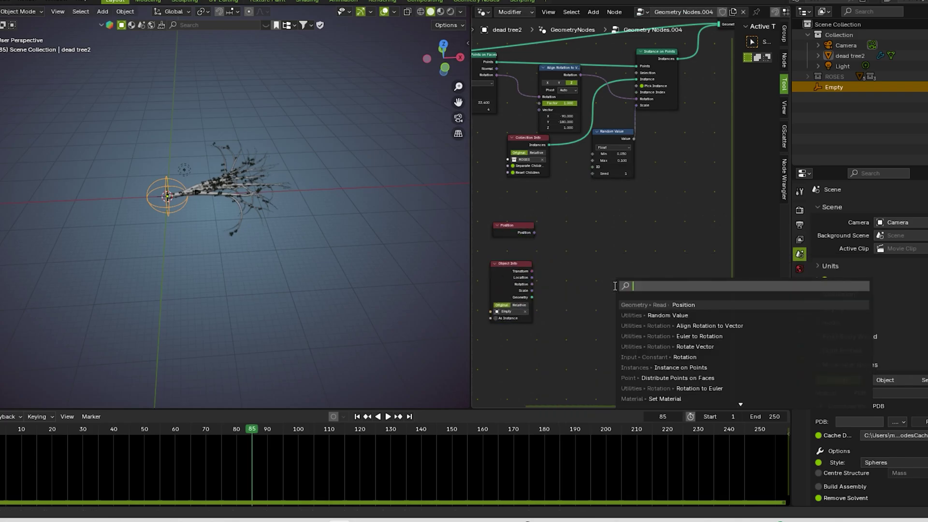
{"action": "type", "text": "vec"}
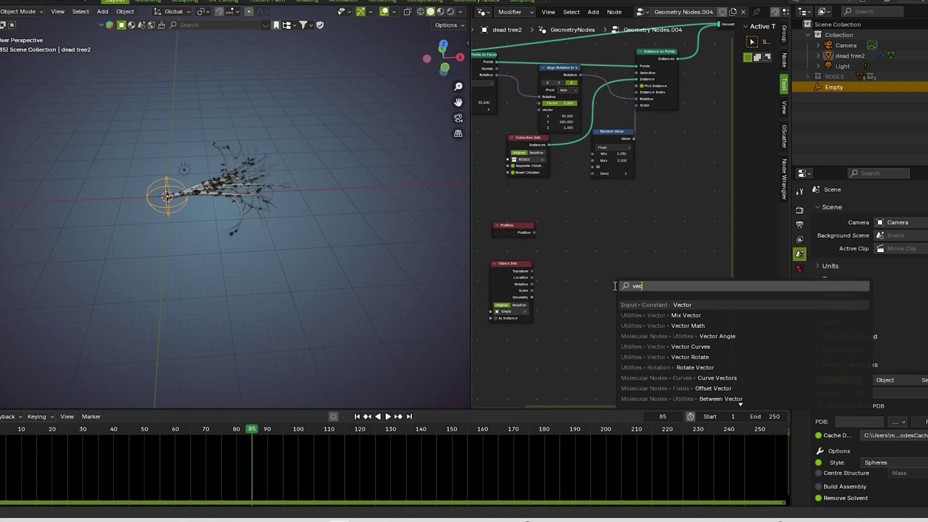
{"action": "key", "text": "Down"}
{"action": "key", "text": "Down"}
{"action": "key", "text": "Return"}
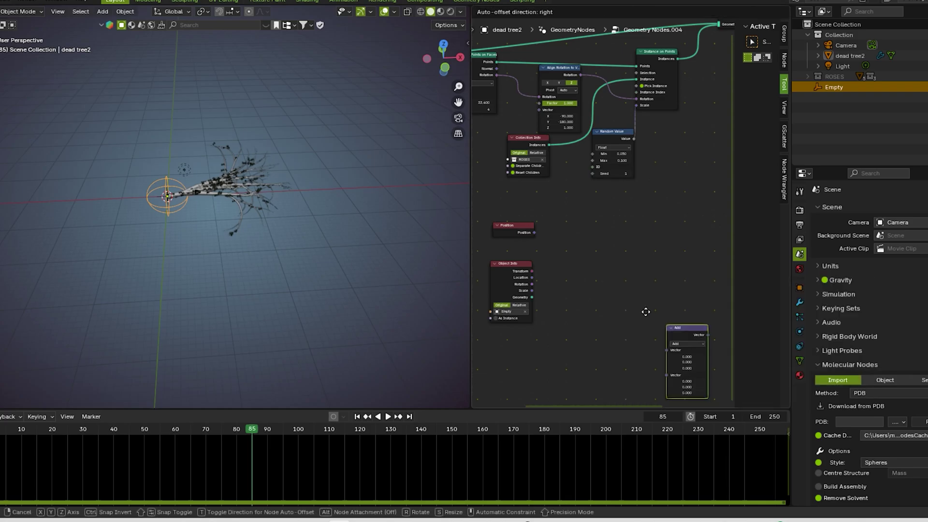
{"action": "left_click", "coordinate": [624, 270]}
Step: Set the new Vector Math node's operation to Distance
{"action": "scroll", "coordinate": [627, 283], "scroll_direction": "up", "scroll_amount": 2}
{"action": "left_click", "coordinate": [627, 285]}
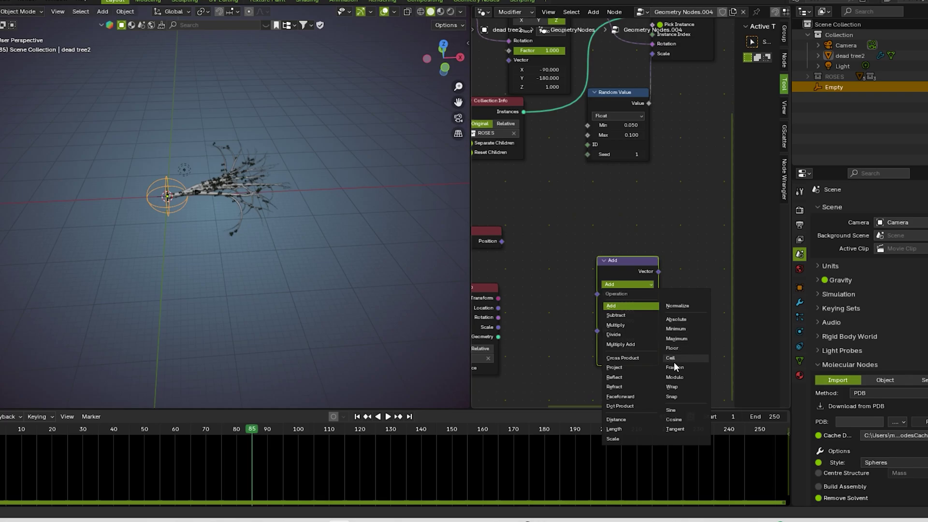
{"action": "scroll", "coordinate": [617, 200], "scroll_direction": "up", "scroll_amount": 3}
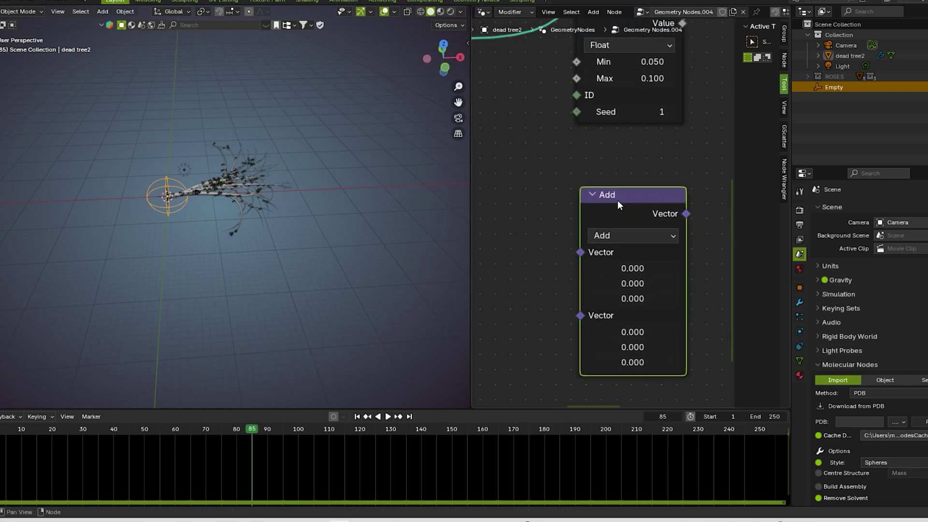
{"action": "left_click", "coordinate": [628, 236]}
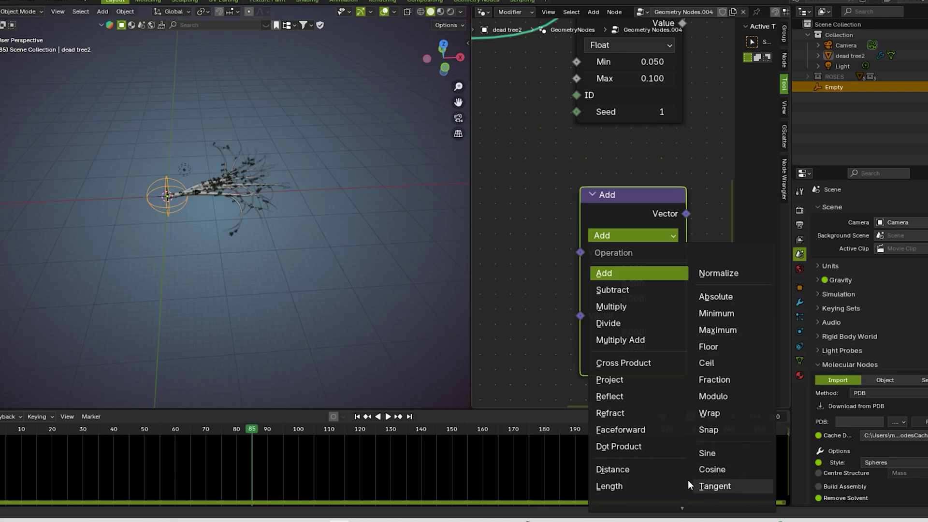
{"action": "left_click", "coordinate": [614, 470]}
{"action": "scroll", "coordinate": [598, 318], "scroll_direction": "down", "scroll_amount": 4}
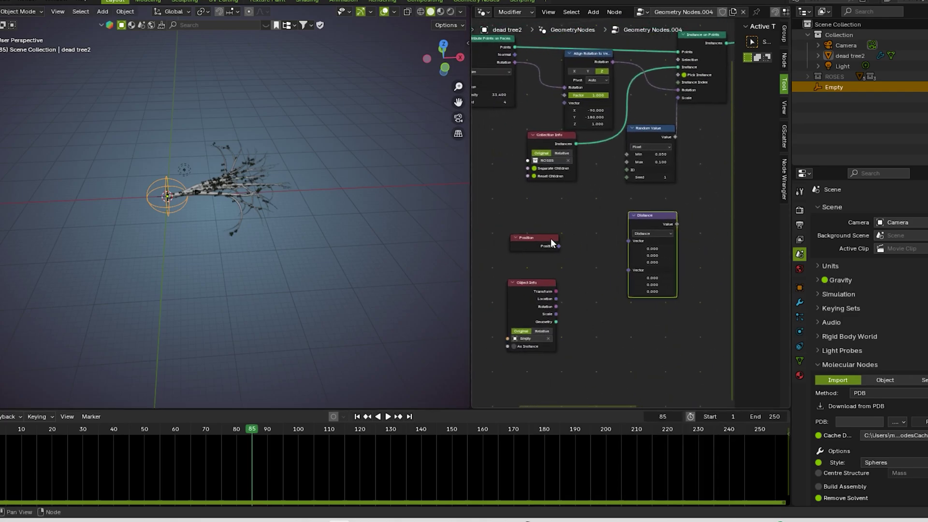
Step: Feed the Position output and the empty's Location into the two vector inputs of the Distance node
{"action": "left_click_drag", "start_coordinate": [617, 248], "coordinate": [626, 242]}
{"action": "scroll", "coordinate": [561, 307], "scroll_direction": "up", "scroll_amount": 1}
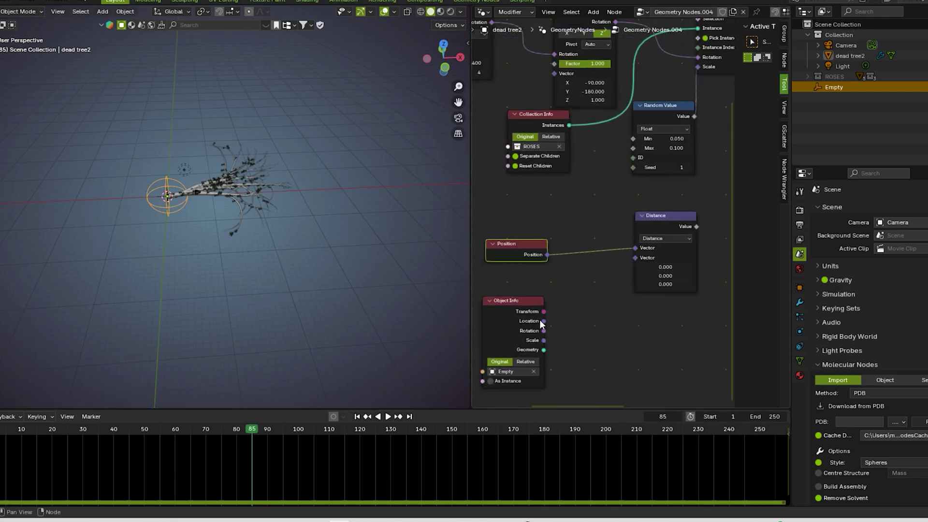
{"action": "left_click_drag", "start_coordinate": [547, 313], "coordinate": [632, 254]}
Step: Add a Map Range node after the Distance node, with its Value input fed by the distance
{"action": "scroll", "coordinate": [673, 277], "scroll_direction": "down", "scroll_amount": 2}
{"action": "middle_click_drag", "start_coordinate": [674, 277], "coordinate": [572, 307]}
{"action": "scroll", "coordinate": [598, 317], "scroll_direction": "up", "scroll_amount": 1}
{"action": "left_click_drag", "start_coordinate": [555, 263], "coordinate": [614, 266]}
{"action": "type", "text": "map"}
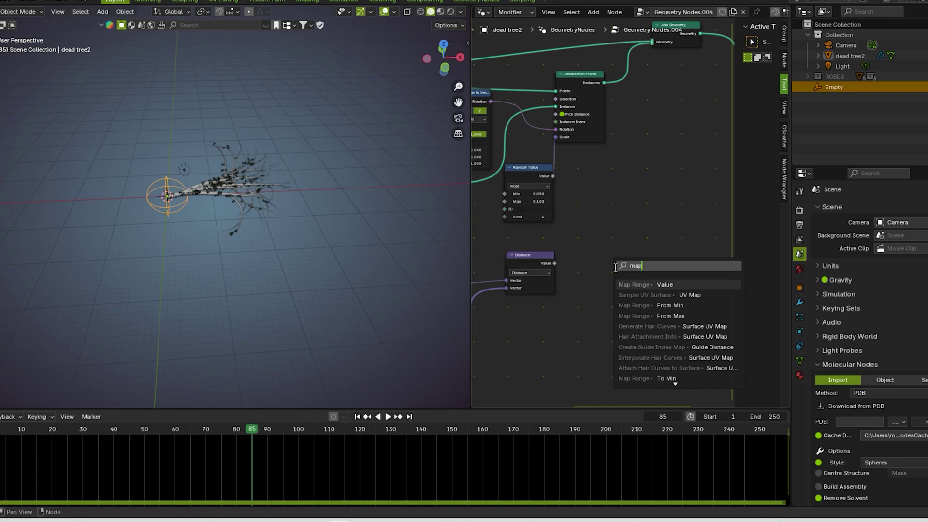
{"action": "left_click", "coordinate": [635, 282]}
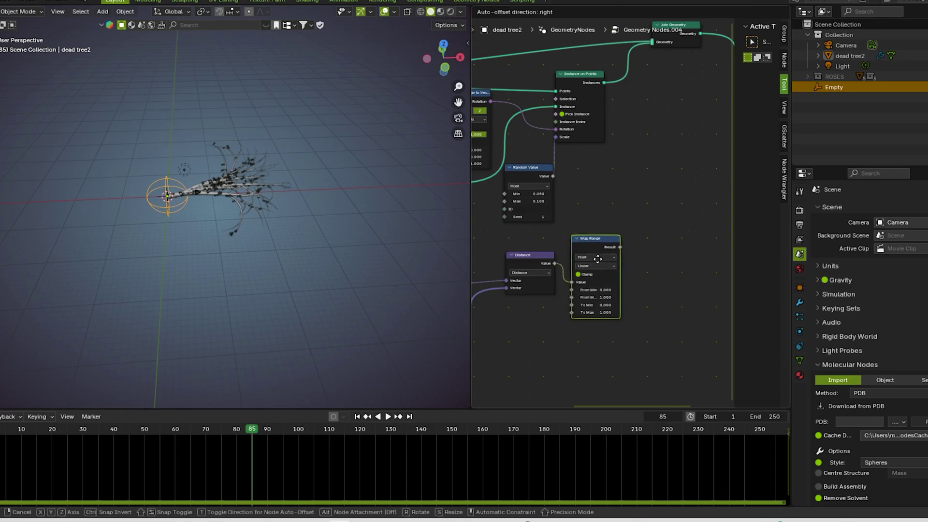
{"action": "left_click", "coordinate": [601, 260]}
Step: Add a Color Ramp node after Map Range, with its Fac input fed by the Map Range result
{"action": "scroll", "coordinate": [654, 268], "scroll_direction": "down", "scroll_amount": 2}
{"action": "left_click_drag", "start_coordinate": [630, 236], "coordinate": [641, 223]}
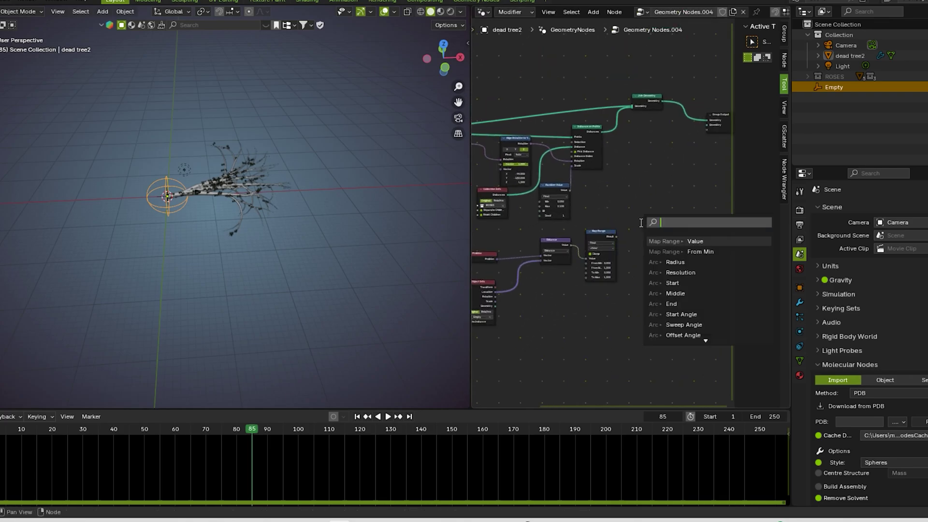
{"action": "type", "text": "color"}
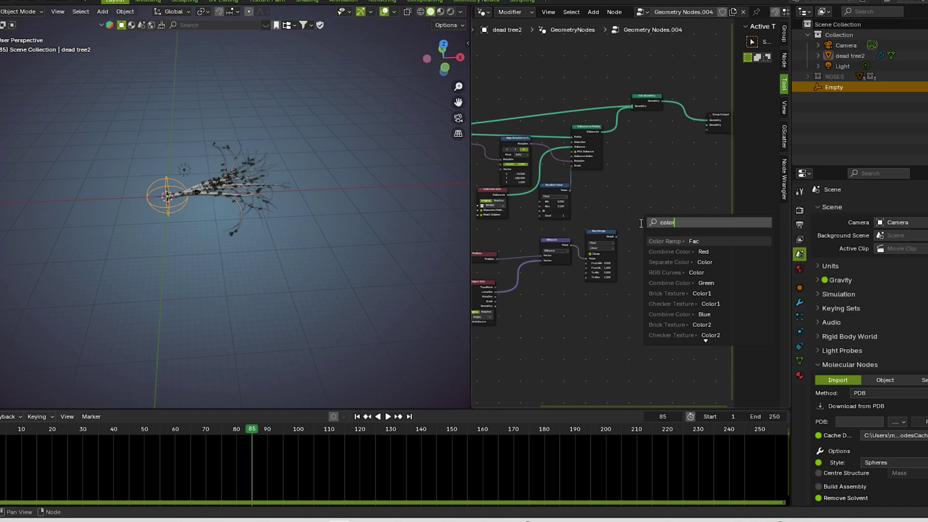
{"action": "left_click", "coordinate": [665, 241]}
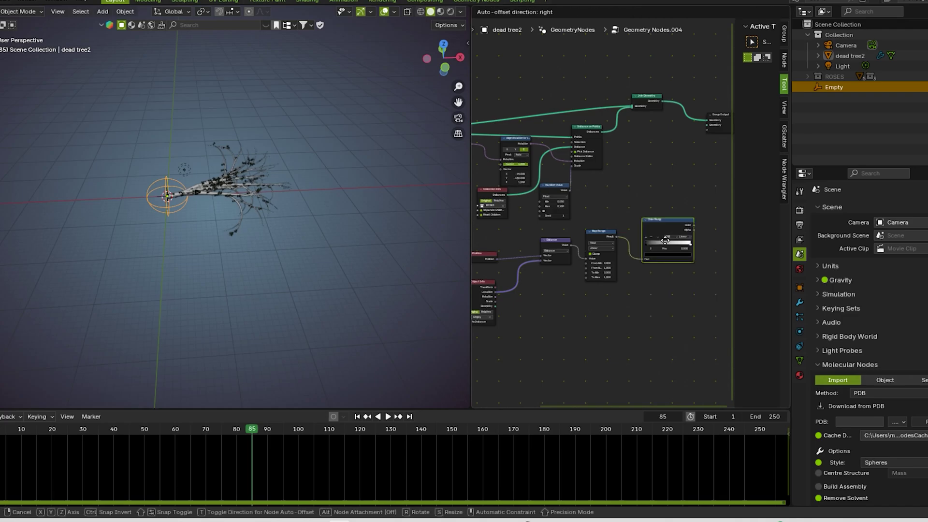
{"action": "left_click", "coordinate": [658, 240]}
Step: Delete the Random Value node and connect the Color Ramp's Color output to the Scale input of Instance on Points
{"action": "scroll", "coordinate": [610, 164], "scroll_direction": "down", "scroll_amount": 3}
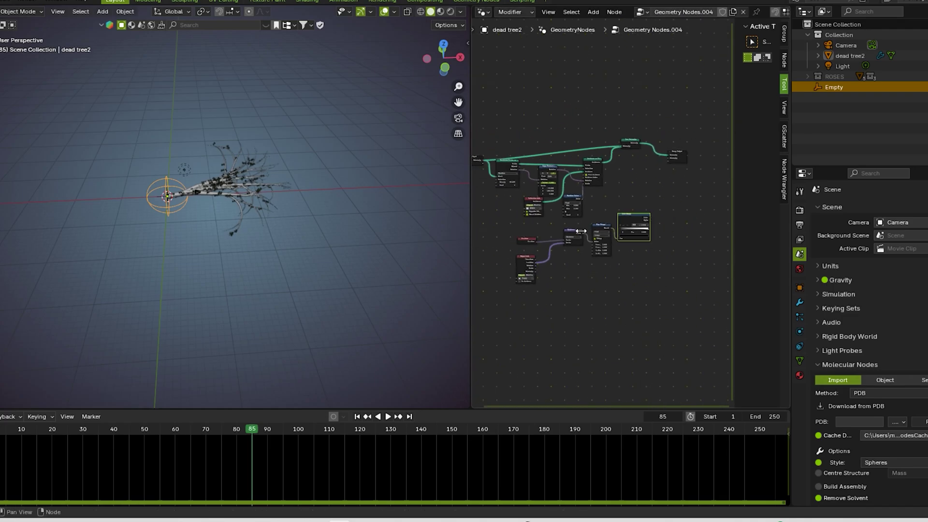
{"action": "left_click_drag", "start_coordinate": [519, 313], "coordinate": [570, 263]}
{"action": "scroll", "coordinate": [576, 248], "scroll_direction": "up", "scroll_amount": 4}
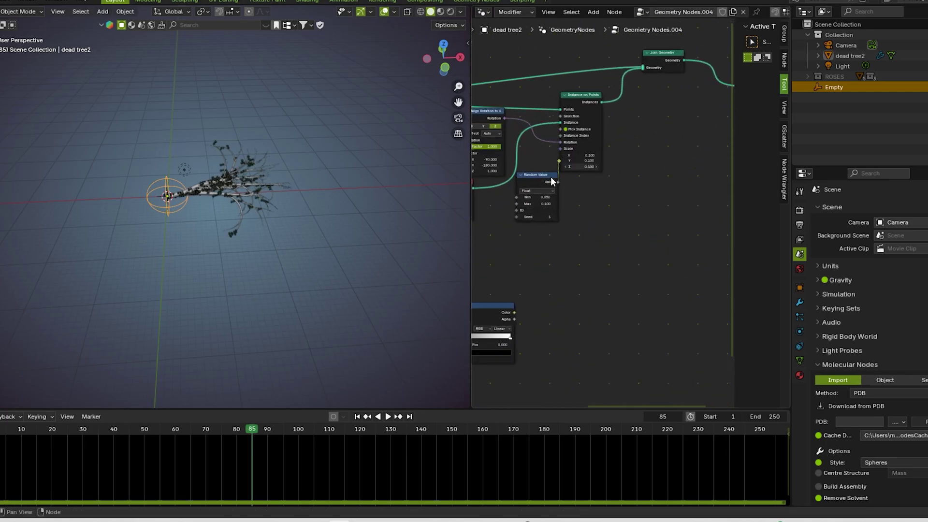
{"action": "left_click_drag", "start_coordinate": [537, 174], "coordinate": [580, 245]}
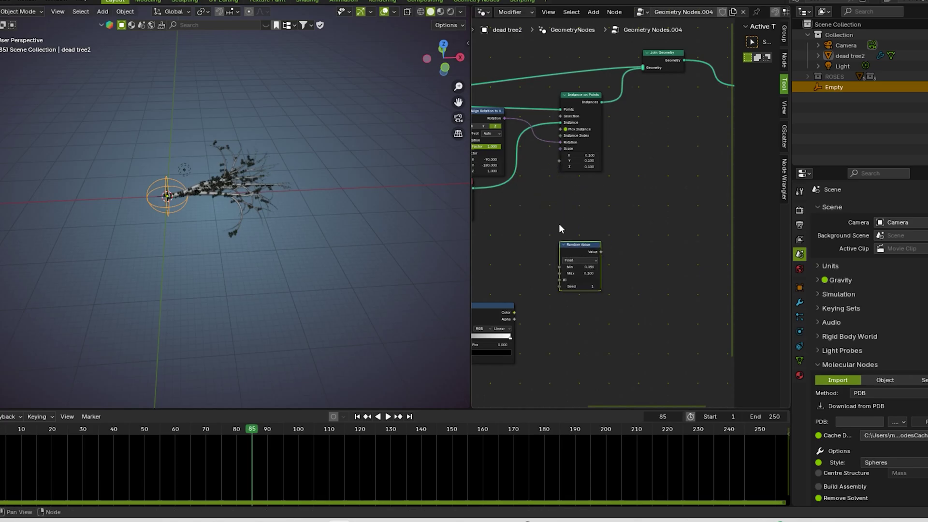
{"action": "key", "text": "x"}
{"action": "scroll", "coordinate": [559, 248], "scroll_direction": "up", "scroll_amount": 3}
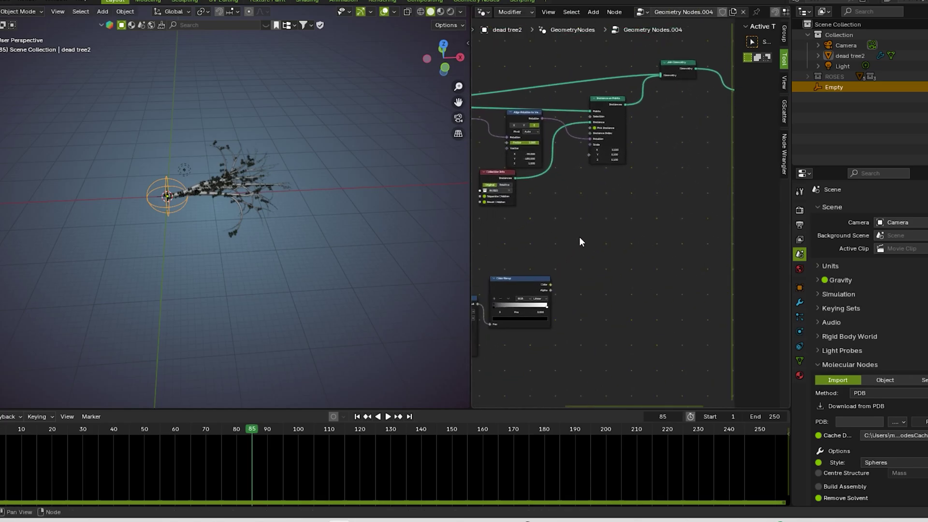
{"action": "scroll", "coordinate": [519, 342], "scroll_direction": "down", "scroll_amount": 2}
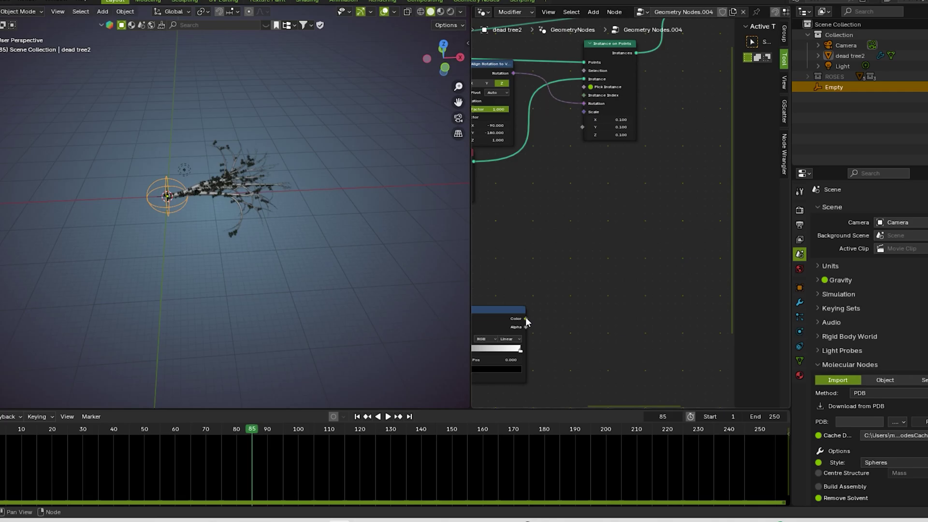
{"action": "left_click_drag", "start_coordinate": [526, 318], "coordinate": [577, 114]}
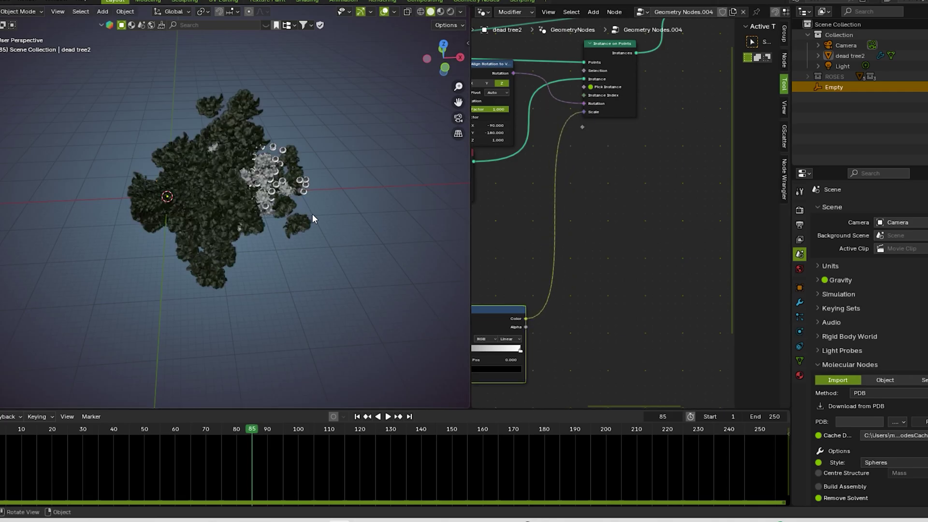
Step: Set the Map Range node's From Min to 1.5, From Max to 17.4 and To Max to 0.9
{"action": "middle_click_drag", "start_coordinate": [502, 247], "coordinate": [628, 247]}
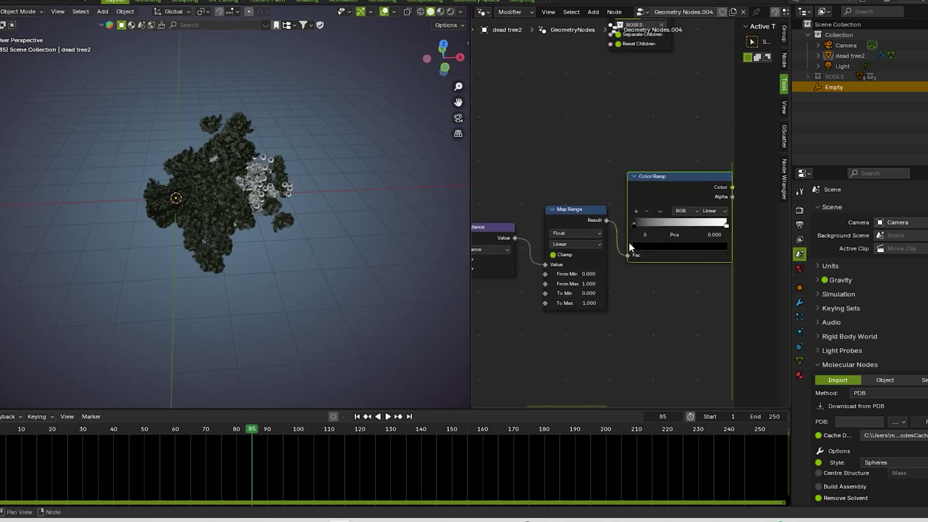
{"action": "scroll", "coordinate": [557, 283], "scroll_direction": "up", "scroll_amount": 2}
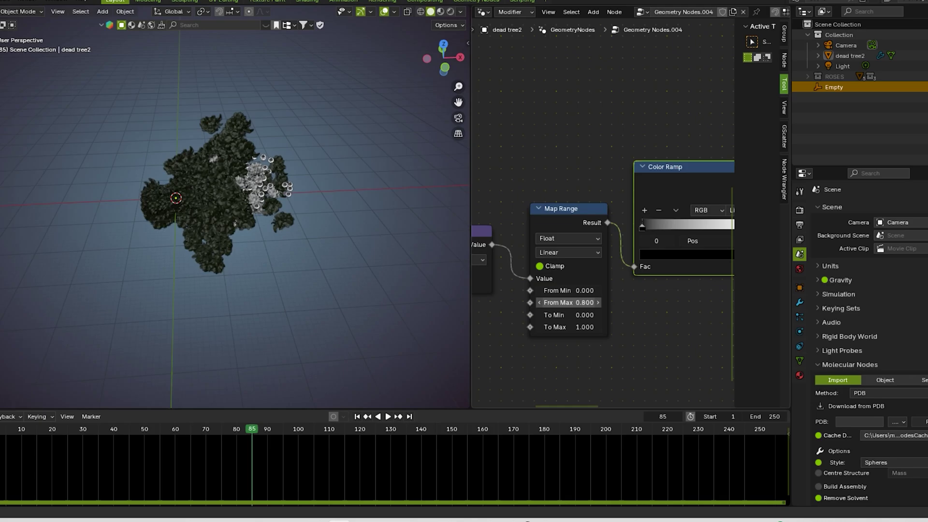
{"action": "left_click_drag", "start_coordinate": [568, 303], "coordinate": [719, 302]}
{"action": "scroll", "coordinate": [246, 237], "scroll_direction": "up", "scroll_amount": 4}
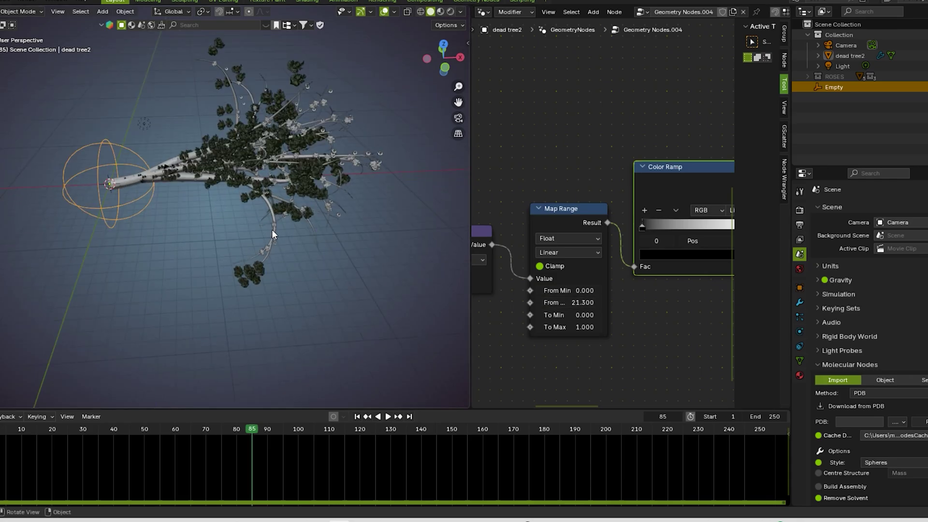
{"action": "key", "text": "space"}
{"action": "key", "text": "space"}
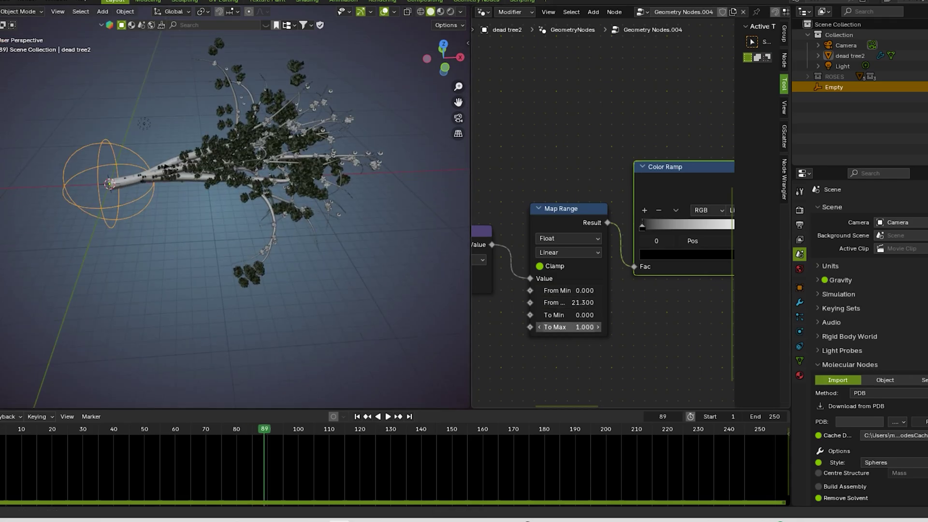
{"action": "left_click_drag", "start_coordinate": [569, 327], "coordinate": [557, 302]}
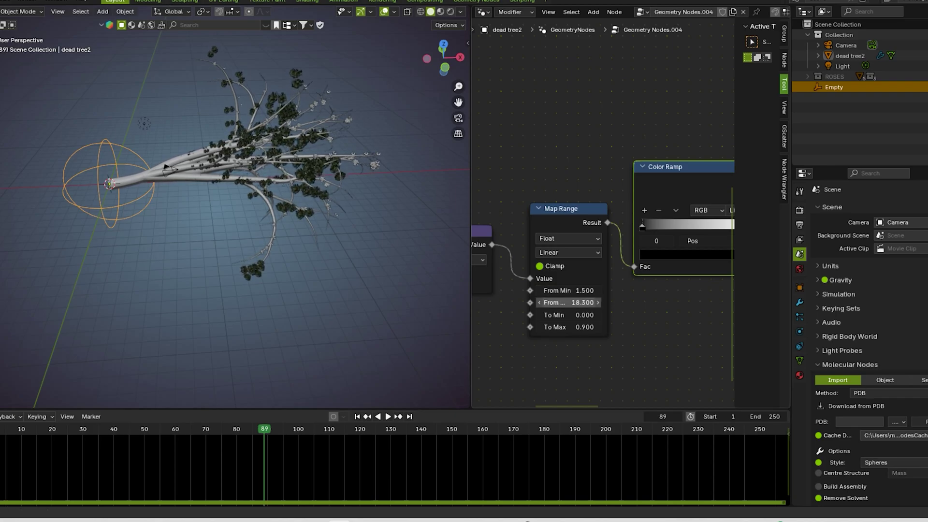
{"action": "scroll", "coordinate": [613, 292], "scroll_direction": "down", "scroll_amount": 4}
{"action": "scroll", "coordinate": [594, 295], "scroll_direction": "up", "scroll_amount": 4}
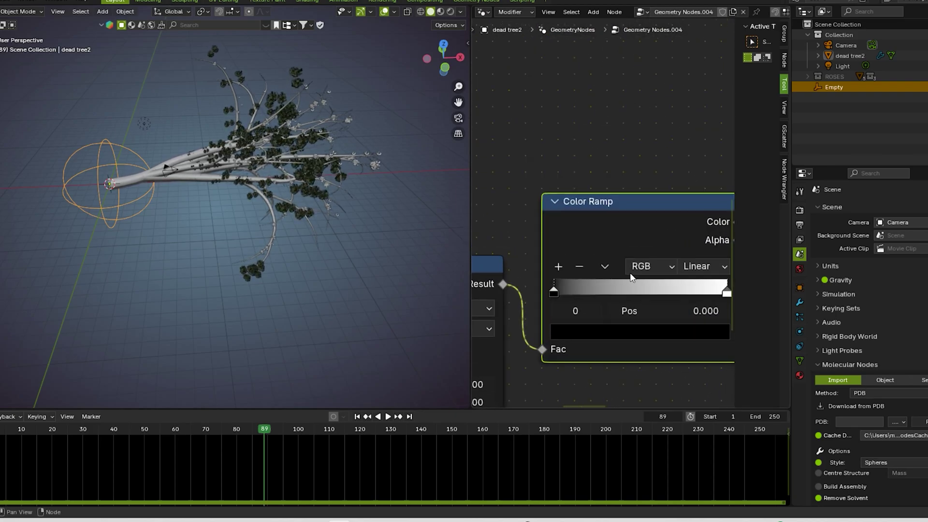
{"action": "left_click", "coordinate": [605, 266]}
{"action": "left_click", "coordinate": [627, 318]}
{"action": "left_click", "coordinate": [604, 266]}
{"action": "left_click", "coordinate": [586, 376]}
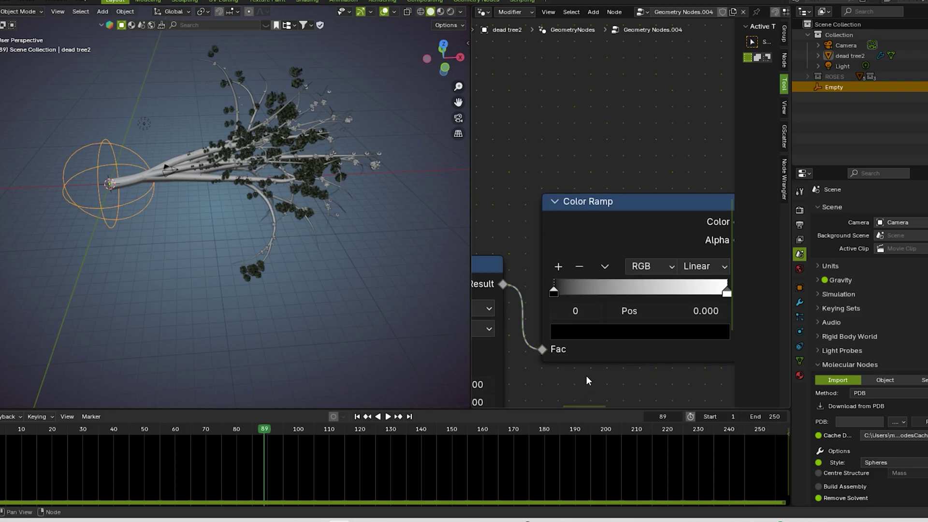
Step: Move the empty slightly near the trunk's base and flip the Color Ramp so it runs from white to black
{"action": "scroll", "coordinate": [149, 183], "scroll_direction": "down", "scroll_amount": 1}
{"action": "key", "text": "g"}
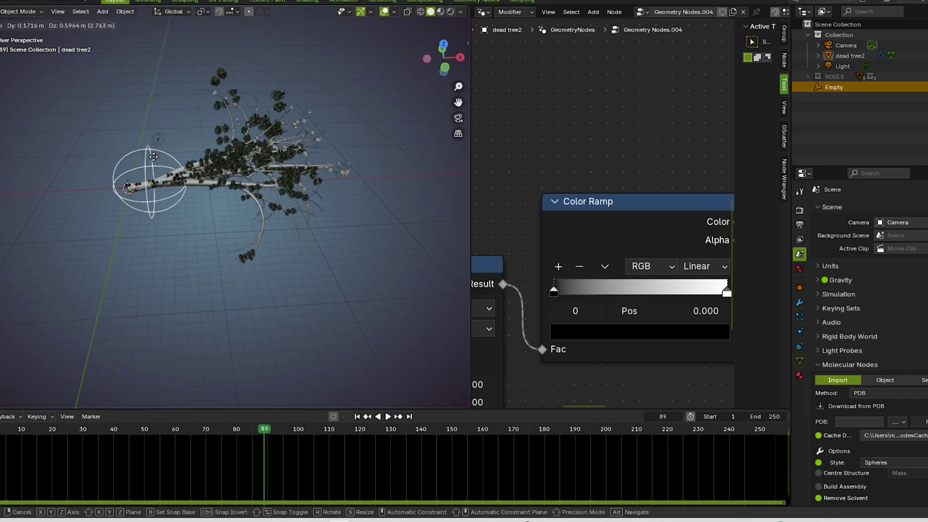
{"action": "left_click", "coordinate": [130, 158]}
{"action": "left_click", "coordinate": [606, 268]}
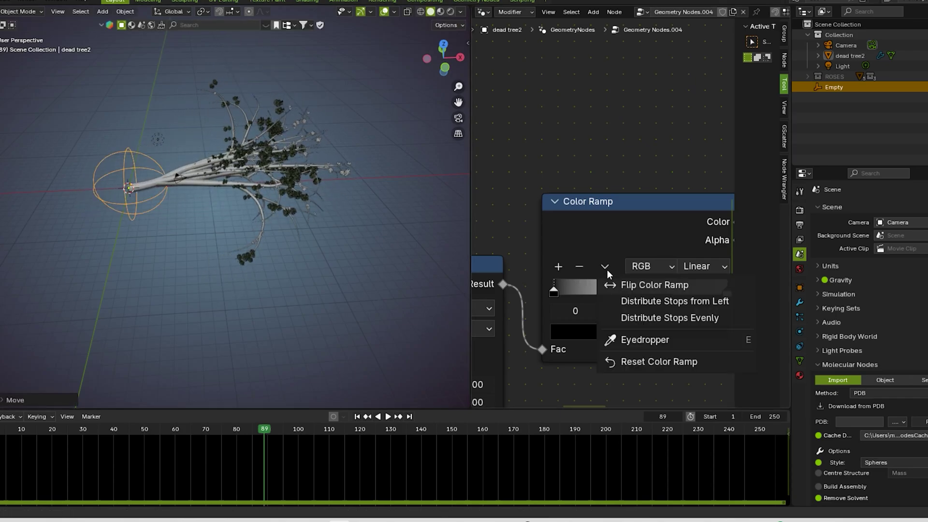
{"action": "left_click", "coordinate": [628, 285]}
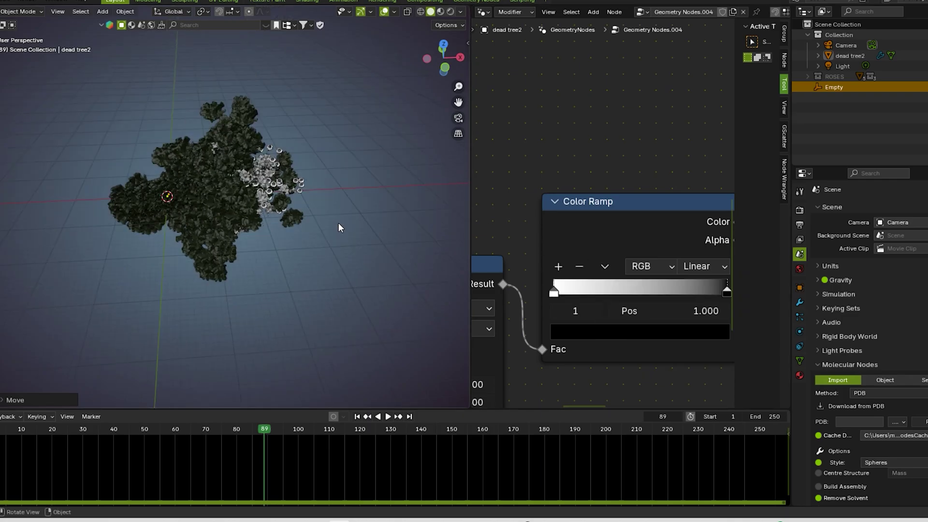
Step: Move the empty away from the trunk, back toward the tree and into its branches to test the falloff on the plants
{"action": "key", "text": "g"}
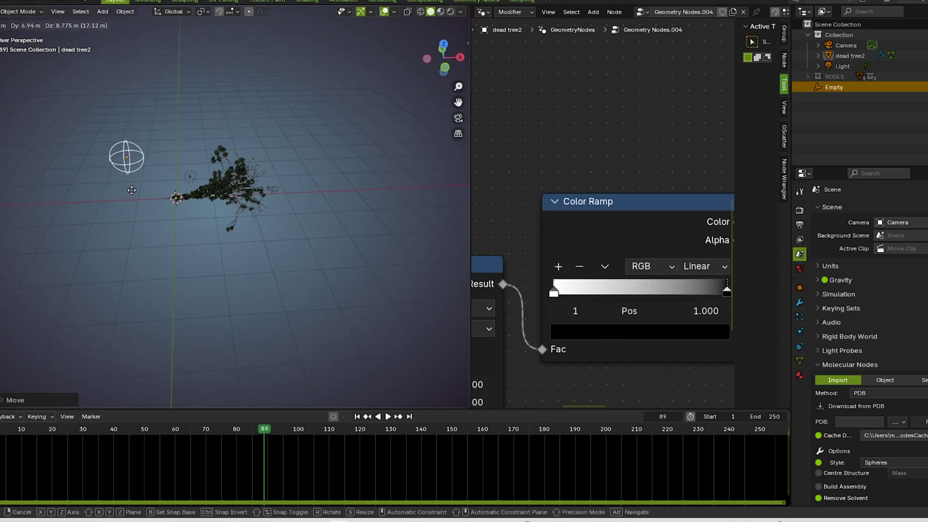
{"action": "left_click", "coordinate": [121, 187]}
{"action": "key", "text": "g"}
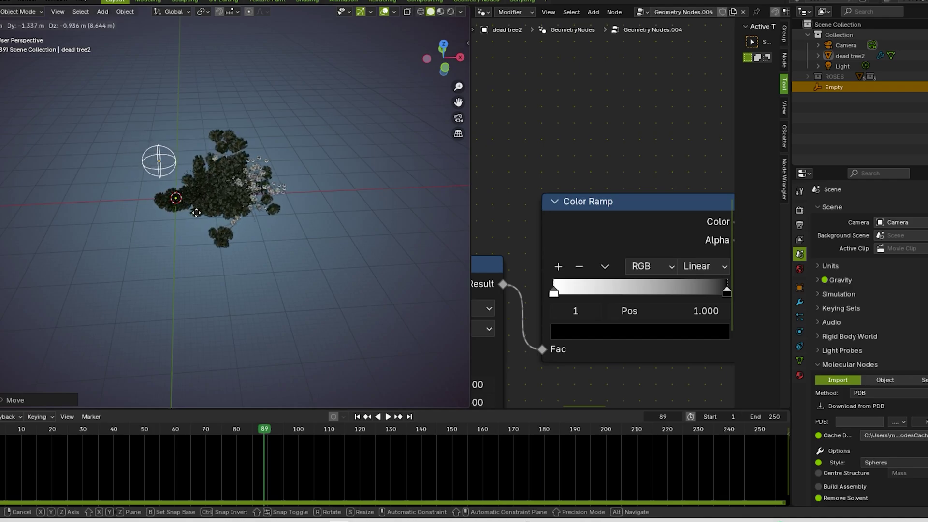
{"action": "left_click", "coordinate": [194, 214]}
{"action": "scroll", "coordinate": [614, 271], "scroll_direction": "down", "scroll_amount": 3}
{"action": "scroll", "coordinate": [614, 271], "scroll_direction": "down", "scroll_amount": 2}
{"action": "key", "text": "g"}
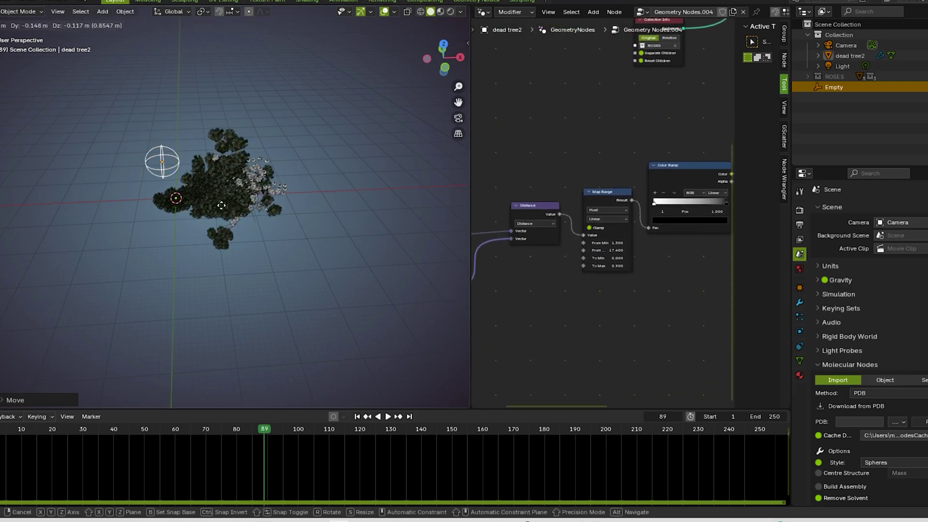
{"action": "left_click", "coordinate": [266, 231]}
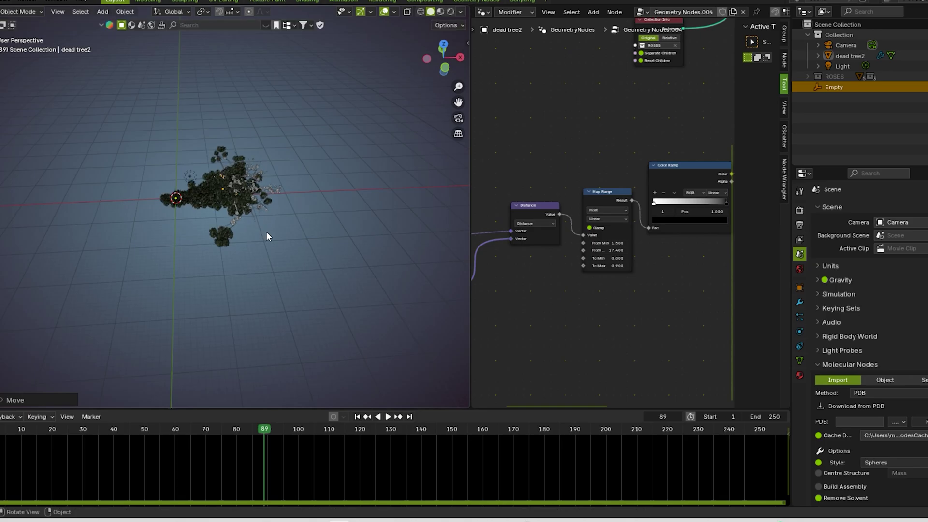
Step: Reposition the empty around the trunk's base and set Map Range to From Min -7.23, From Max 37.53, To Min 0.07 and To Max 3.388
{"action": "middle_click_drag", "start_coordinate": [266, 231], "coordinate": [367, 228]}
{"action": "scroll", "coordinate": [612, 256], "scroll_direction": "up", "scroll_amount": 3}
{"action": "left_click_drag", "start_coordinate": [614, 278], "coordinate": [614, 303]}
{"action": "key", "text": "g"}
{"action": "left_click", "coordinate": [10, 228]}
{"action": "left_click_drag", "start_coordinate": [611, 263], "coordinate": [592, 263]}
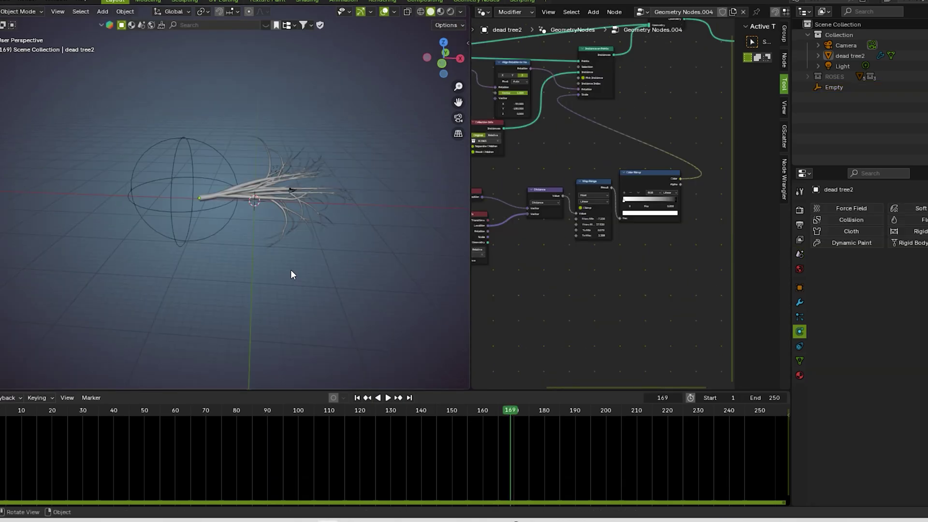
{"action": "scroll", "coordinate": [222, 217], "scroll_direction": "up", "scroll_amount": 1}
{"action": "scroll", "coordinate": [530, 243], "scroll_direction": "up", "scroll_amount": 12}
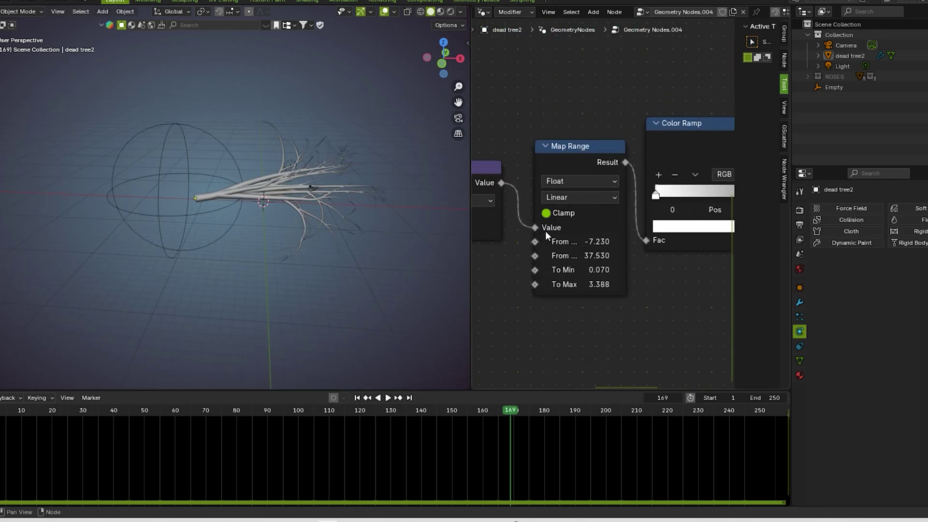
{"action": "scroll", "coordinate": [545, 232], "scroll_direction": "down", "scroll_amount": 5}
{"action": "middle_click_drag", "start_coordinate": [543, 240], "coordinate": [534, 246]}
{"action": "scroll", "coordinate": [534, 246], "scroll_direction": "up", "scroll_amount": 3}
{"action": "left_click", "coordinate": [653, 232]}
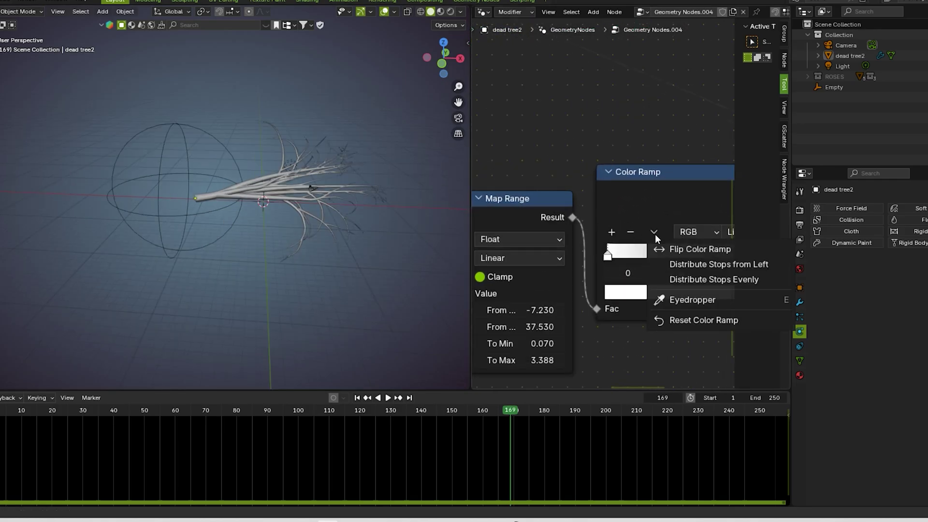
{"action": "scroll", "coordinate": [569, 178], "scroll_direction": "down", "scroll_amount": 4}
{"action": "middle_click_drag", "start_coordinate": [569, 178], "coordinate": [563, 237]}
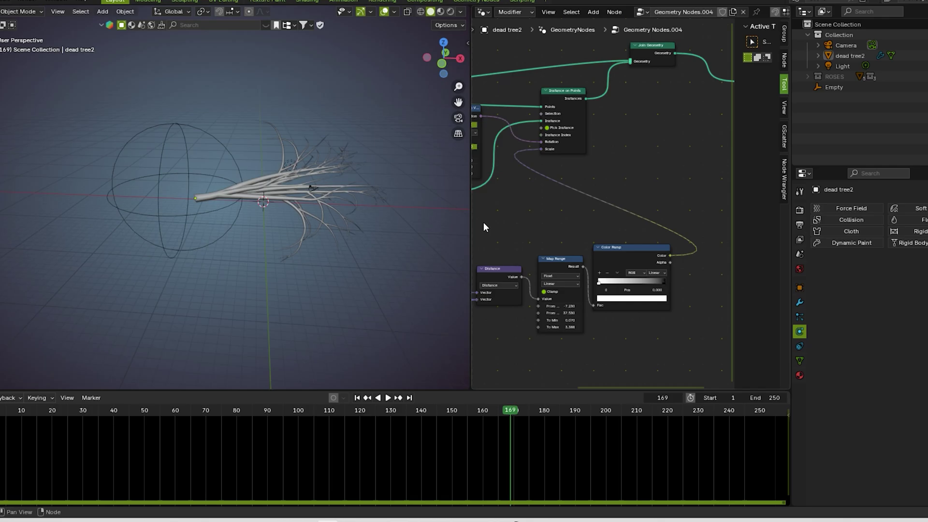
Step: Move the empty about 13.5 m along the X axis from the trunk's base into the tree's branches to test the rose scaling
{"action": "left_click", "coordinate": [173, 225]}
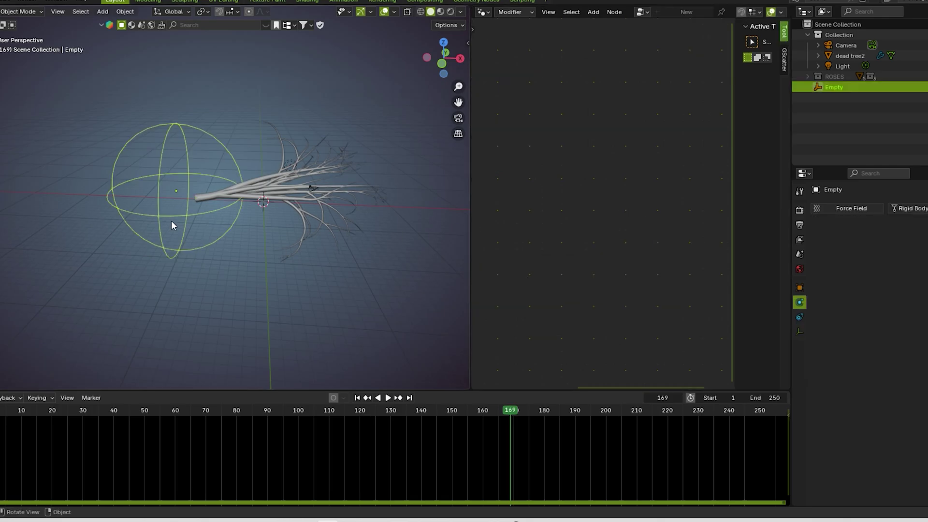
{"action": "key", "text": "g"}
{"action": "key", "text": "x"}
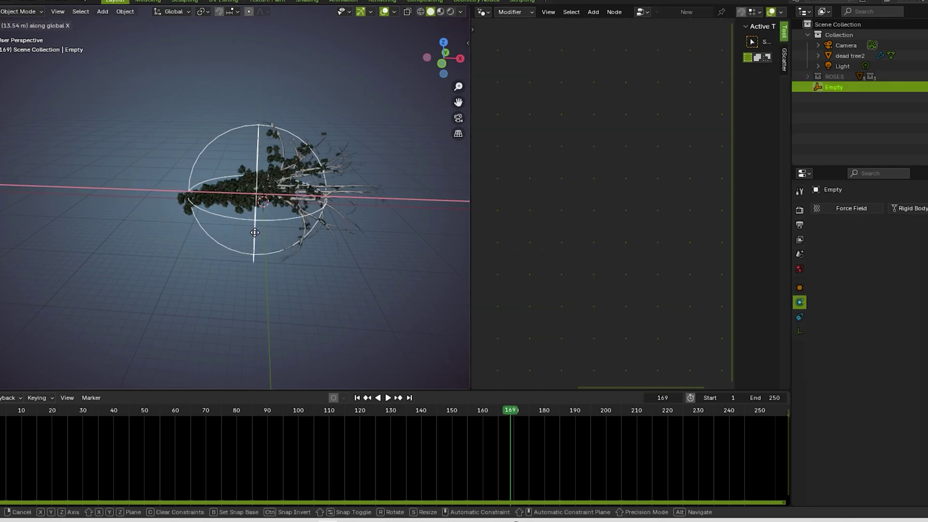
{"action": "left_click", "coordinate": [256, 232]}
{"action": "scroll", "coordinate": [285, 188], "scroll_direction": "up", "scroll_amount": 6}
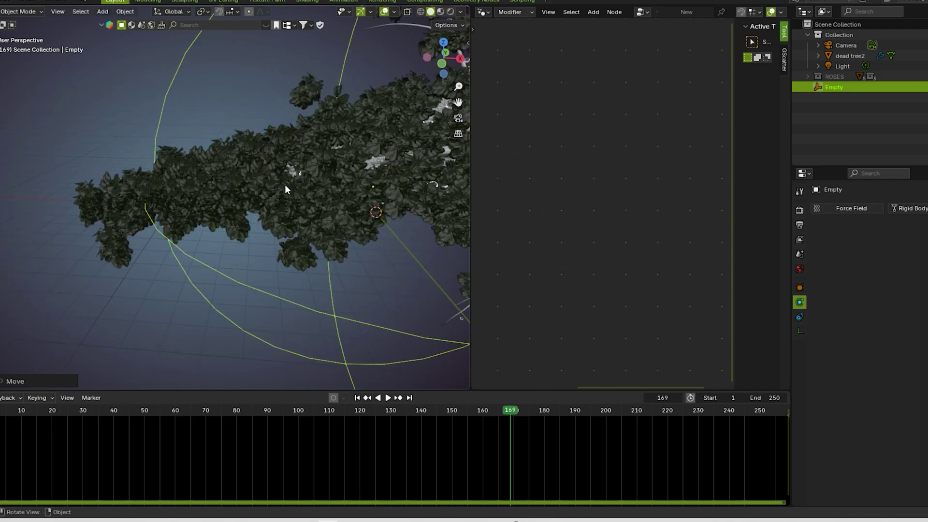
Step: Slide the empty along the X axis through the tree and place it around the trunk's base
{"action": "key", "text": "g"}
{"action": "key", "text": "x"}
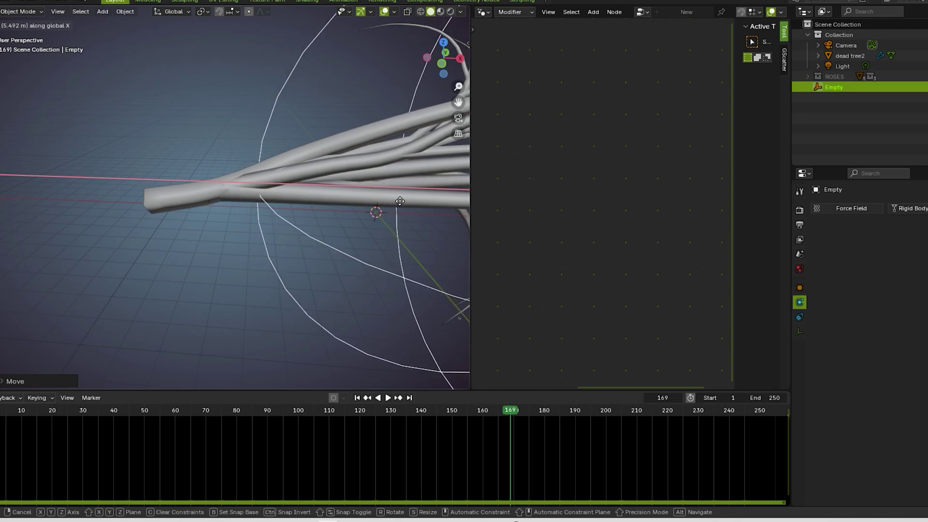
{"action": "left_click", "coordinate": [343, 213]}
{"action": "scroll", "coordinate": [343, 213], "scroll_direction": "down", "scroll_amount": 9}
{"action": "key", "text": "g"}
{"action": "key", "text": "x"}
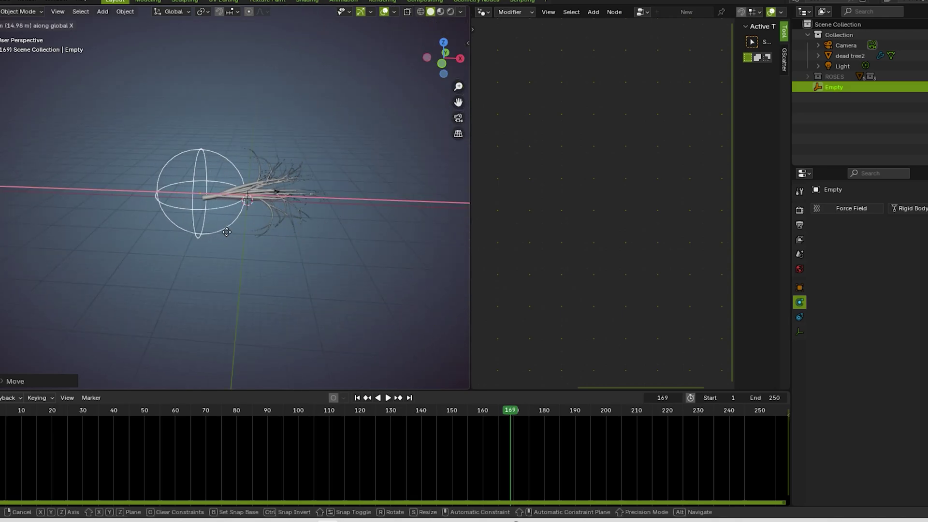
{"action": "left_click", "coordinate": [226, 232]}
Step: Select the dead tree and move the Join Geometry and Group Output nodes away from Instance on Points to make room
{"action": "left_click", "coordinate": [262, 232]}
{"action": "left_click", "coordinate": [274, 261]}
{"action": "scroll", "coordinate": [274, 261], "scroll_direction": "down", "scroll_amount": 5}
{"action": "scroll", "coordinate": [623, 248], "scroll_direction": "down", "scroll_amount": 7}
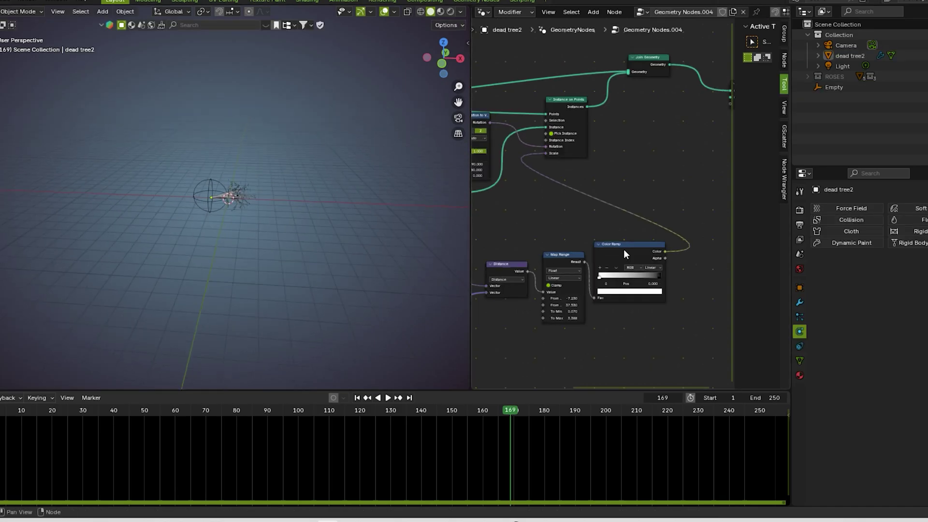
{"action": "middle_click_drag", "start_coordinate": [622, 221], "coordinate": [573, 259]}
{"action": "scroll", "coordinate": [522, 239], "scroll_direction": "up", "scroll_amount": 4}
{"action": "middle_click_drag", "start_coordinate": [518, 238], "coordinate": [596, 297]}
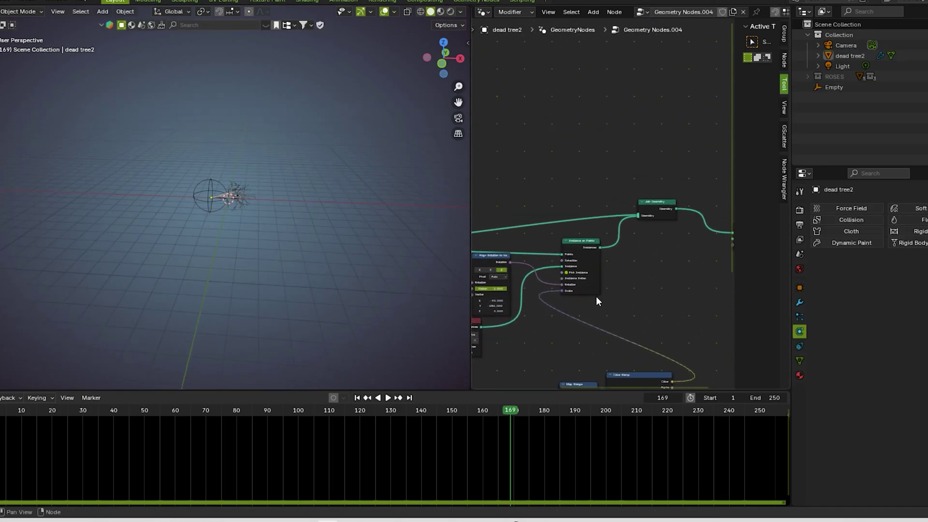
{"action": "scroll", "coordinate": [596, 296], "scroll_direction": "down", "scroll_amount": 2}
{"action": "left_click_drag", "start_coordinate": [675, 245], "coordinate": [678, 247]}
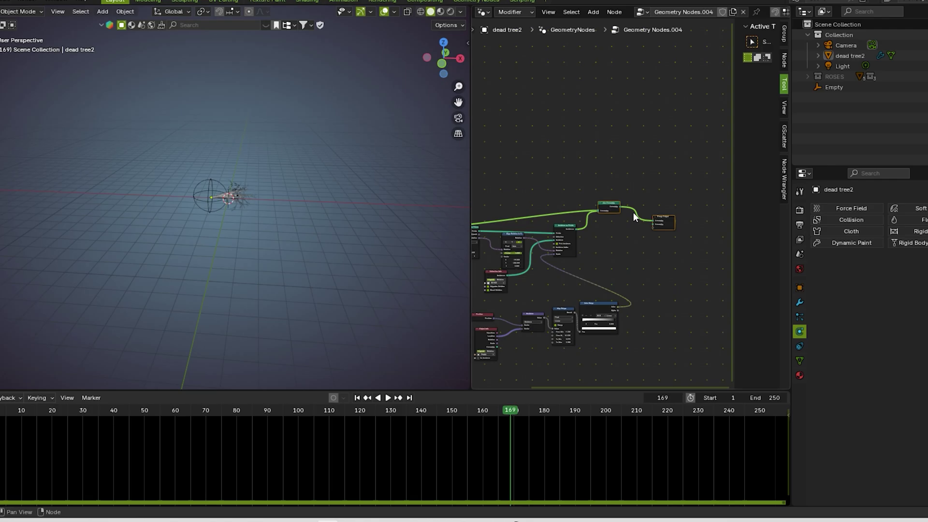
{"action": "mouse_move", "coordinate": [619, 207]}
{"action": "left_mouse_down"}
{"action": "mouse_move", "coordinate": [676, 201]}
{"action": "mouse_move", "coordinate": [657, 196]}
{"action": "left_mouse_up"}
{"action": "left_click_drag", "start_coordinate": [585, 167], "coordinate": [690, 249]}
{"action": "key", "text": "g"}
{"action": "left_click", "coordinate": [728, 196]}
{"action": "left_click", "coordinate": [688, 257]}
{"action": "scroll", "coordinate": [646, 250], "scroll_direction": "up", "scroll_amount": 3}
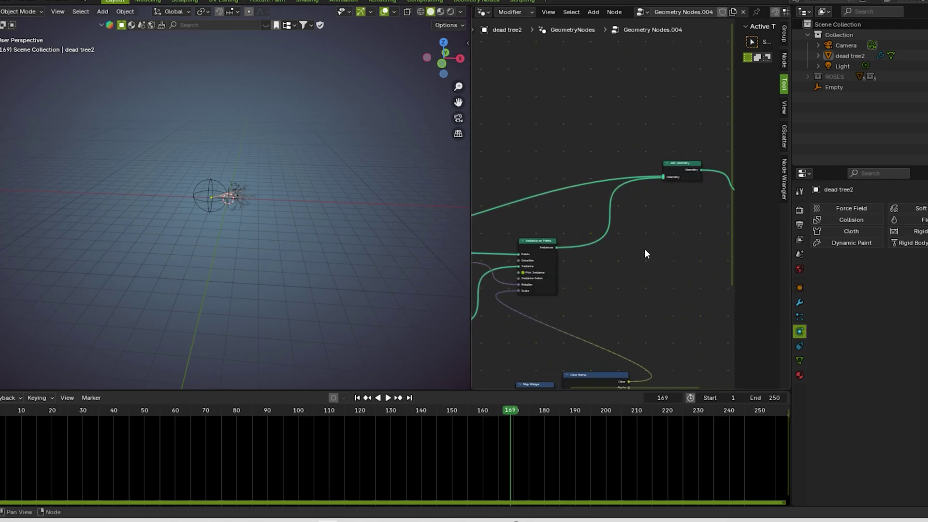
Step: Insert a Scale Instances node between Instance on Points and Join Geometry
{"action": "key", "text": "shift+a"}
{"action": "type", "text": "s"}
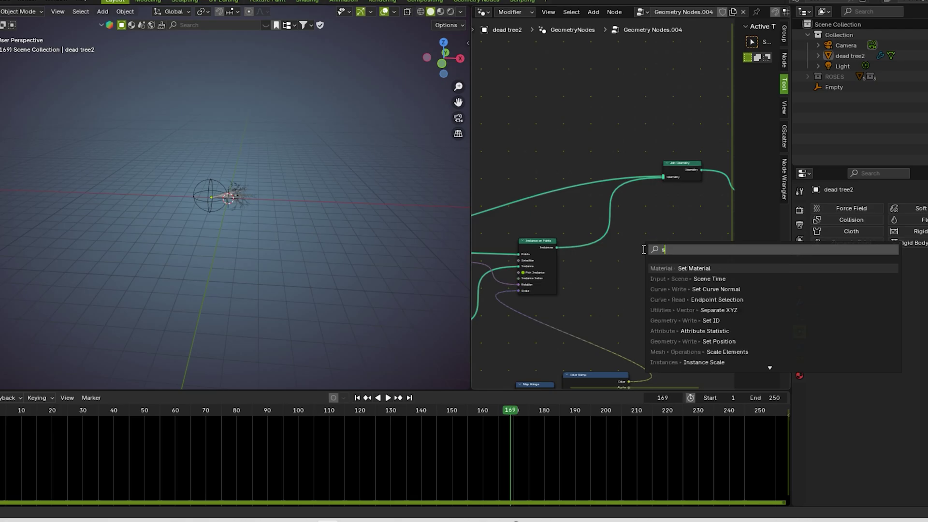
{"action": "type", "text": "cale in"}
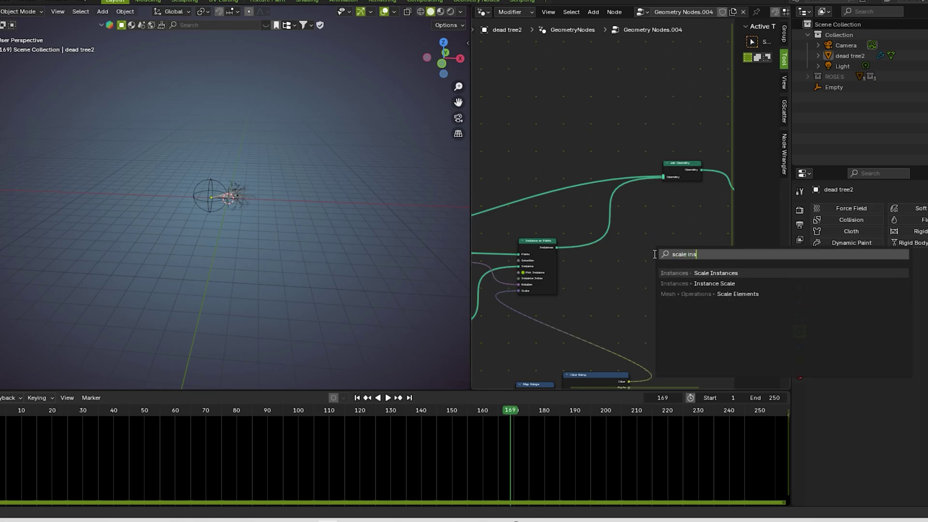
{"action": "type", "text": "s"}
{"action": "key", "text": "Return"}
{"action": "left_click", "coordinate": [601, 203]}
{"action": "scroll", "coordinate": [659, 246], "scroll_direction": "up", "scroll_amount": 2}
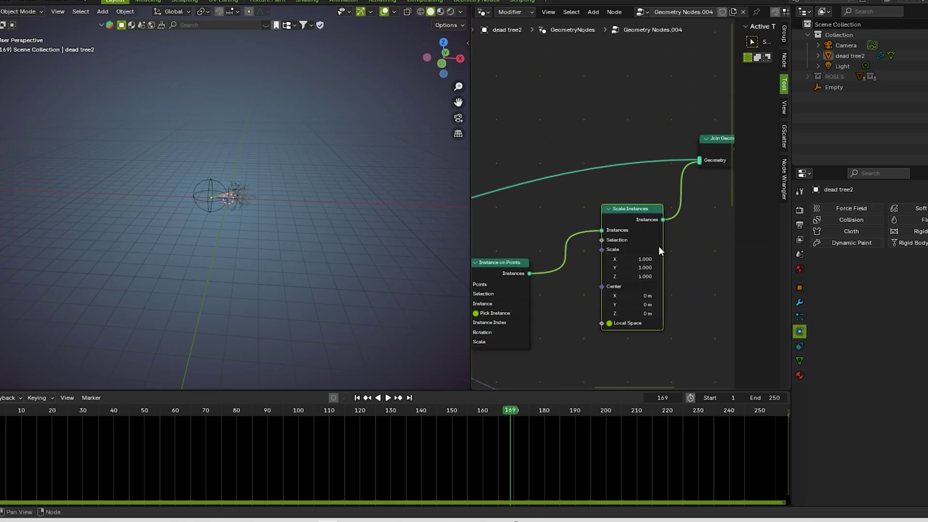
{"action": "middle_click_drag", "start_coordinate": [659, 246], "coordinate": [629, 167]}
{"action": "scroll", "coordinate": [633, 208], "scroll_direction": "up", "scroll_amount": 4}
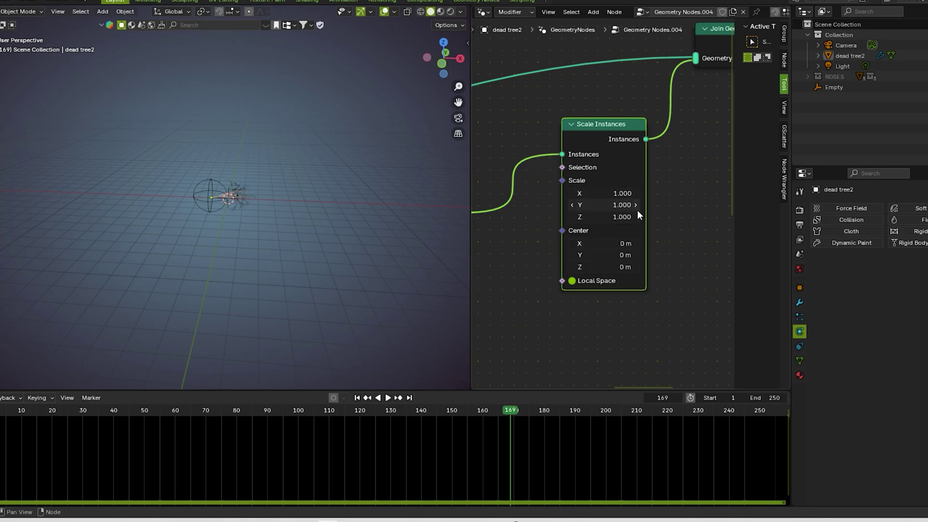
Step: Add a float Random Value node driving the Scale input of Scale Instances, and set its Min to 0.65
{"action": "scroll", "coordinate": [637, 210], "scroll_direction": "down", "scroll_amount": 2}
{"action": "key", "text": "shift+a"}
{"action": "left_click", "coordinate": [664, 218]}
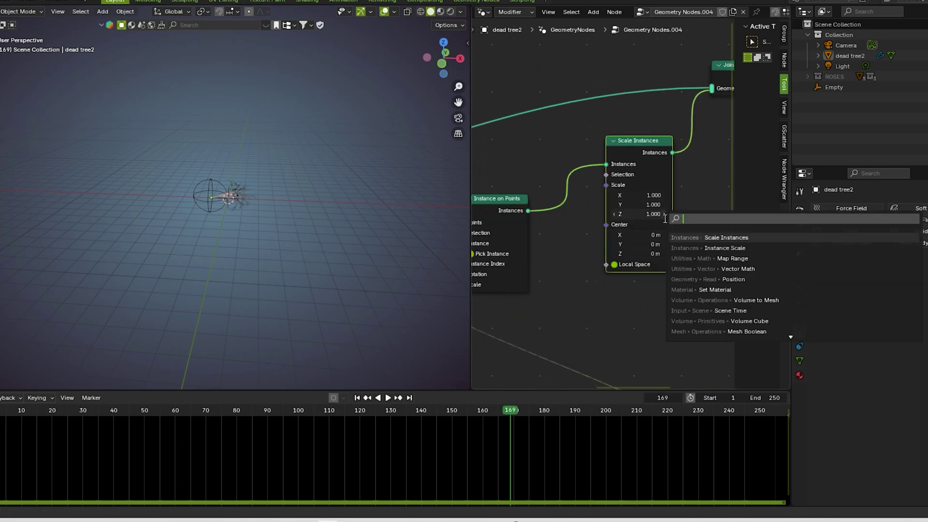
{"action": "type", "text": "random"}
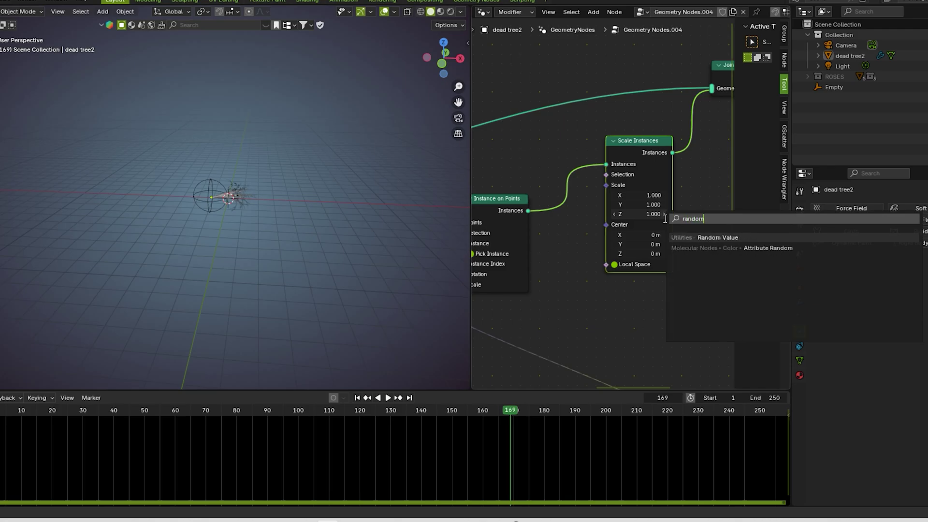
{"action": "left_click", "coordinate": [695, 237]}
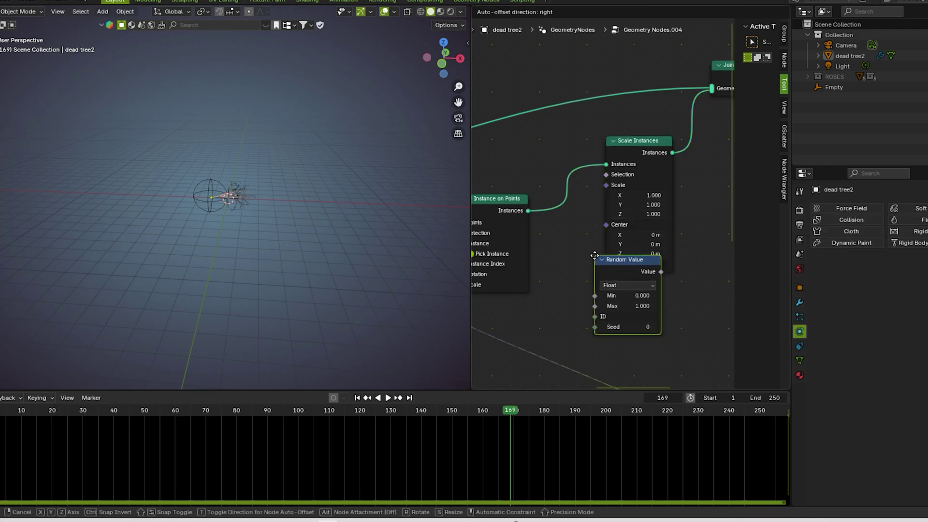
{"action": "left_click", "coordinate": [575, 267]}
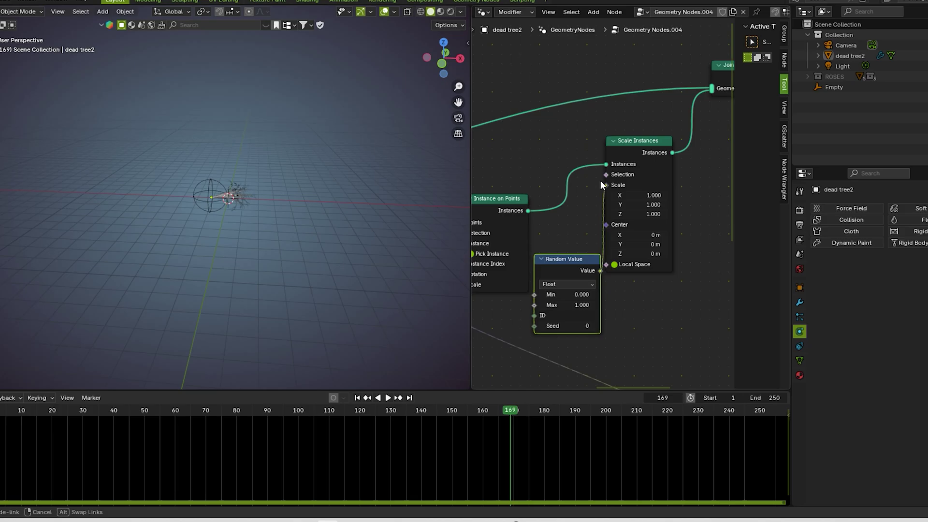
{"action": "left_click_drag", "start_coordinate": [601, 185], "coordinate": [601, 182]}
{"action": "left_click", "coordinate": [559, 296]}
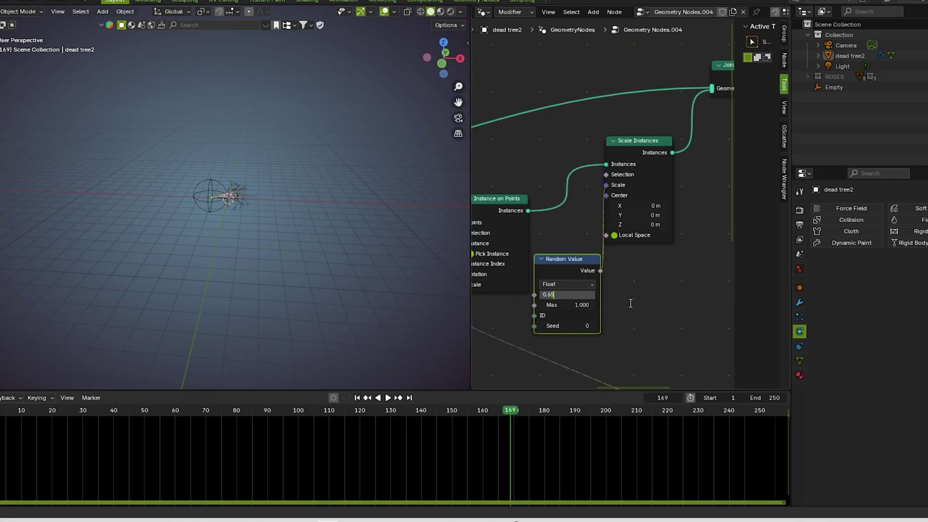
{"action": "key", "text": "Return"}
Step: Move the empty along the X axis from the trunk's base into the branches to check the randomized rose sizes
{"action": "scroll", "coordinate": [223, 230], "scroll_direction": "up", "scroll_amount": 6}
{"action": "left_click", "coordinate": [207, 230]}
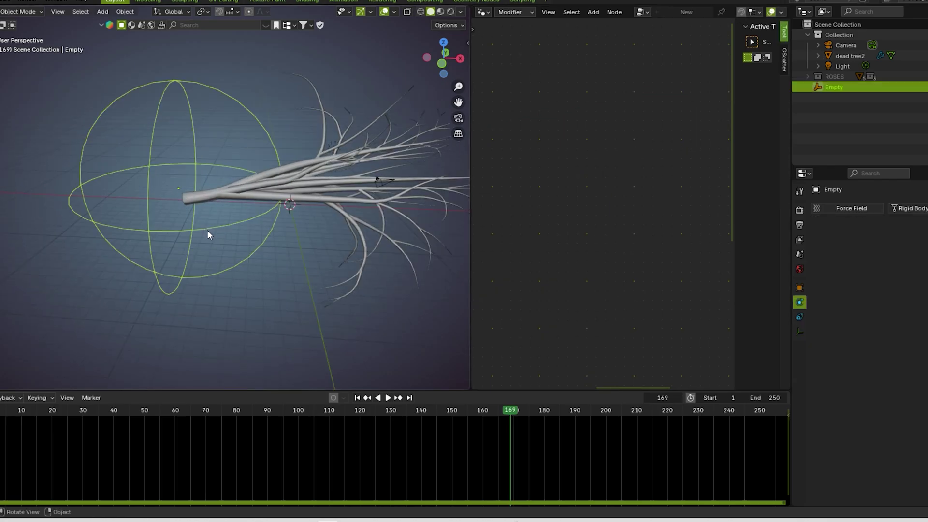
{"action": "key", "text": "g"}
{"action": "key", "text": "x"}
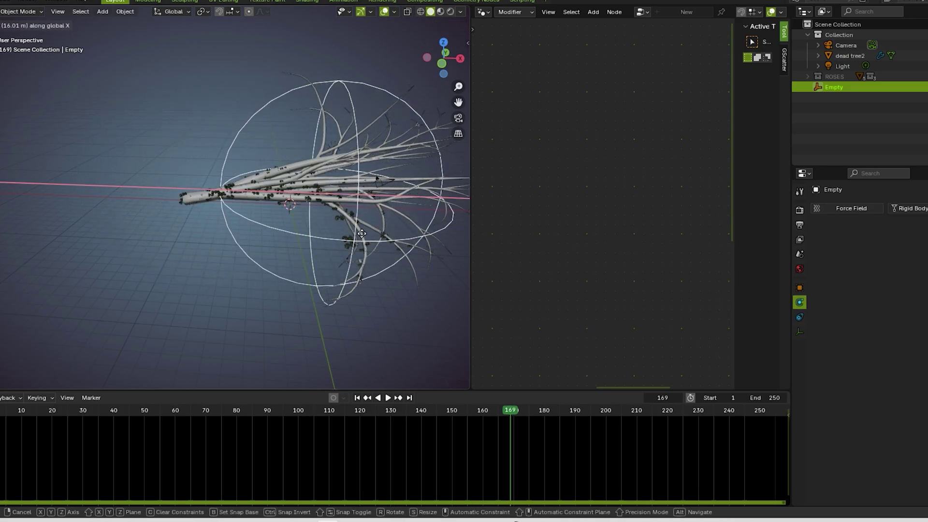
{"action": "left_click", "coordinate": [341, 238]}
{"action": "left_click", "coordinate": [372, 283]}
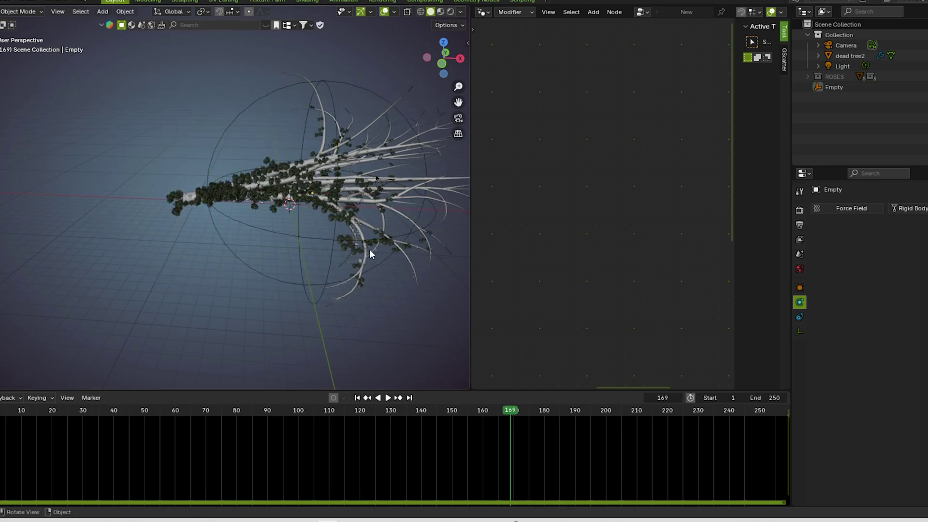
{"action": "middle_click_drag", "start_coordinate": [369, 248], "coordinate": [296, 247]}
Step: Move the empty back along the X axis toward the trunk's base
{"action": "left_click", "coordinate": [277, 199]}
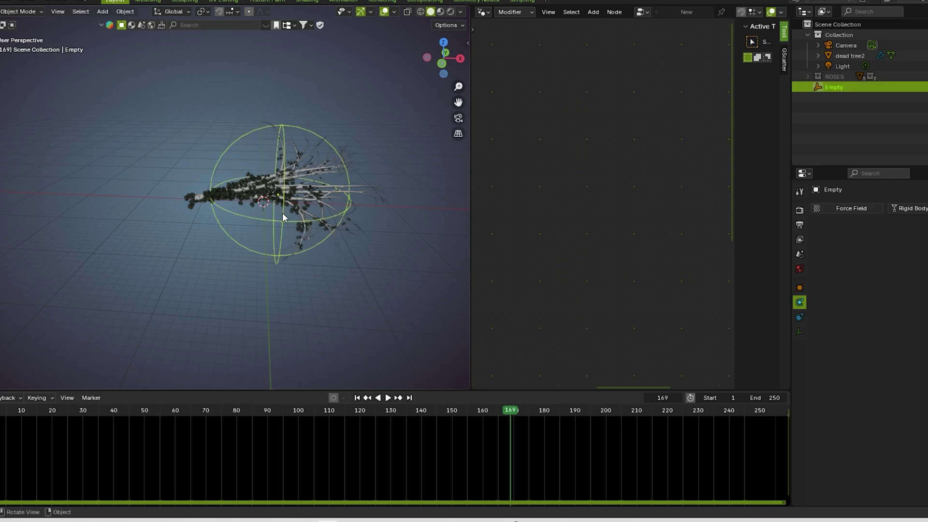
{"action": "key", "text": "x"}
{"action": "key", "text": "g"}
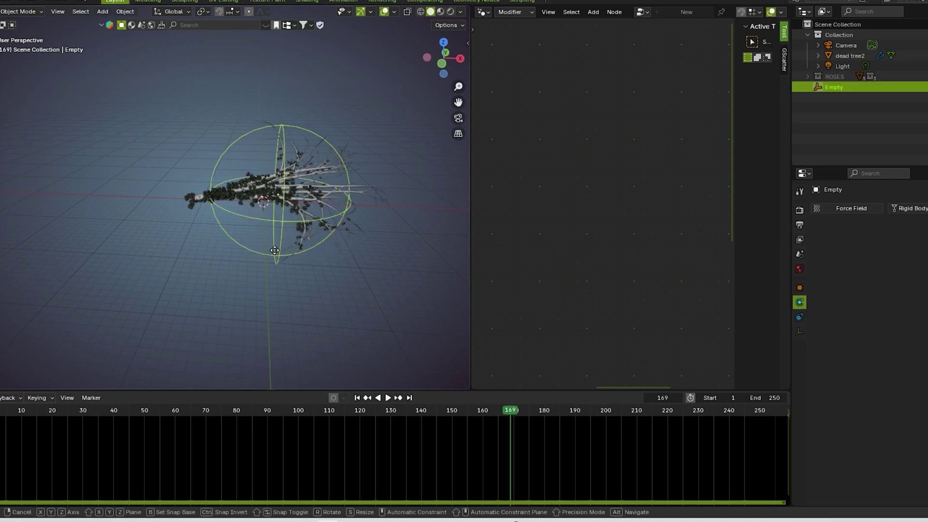
{"action": "key", "text": "x"}
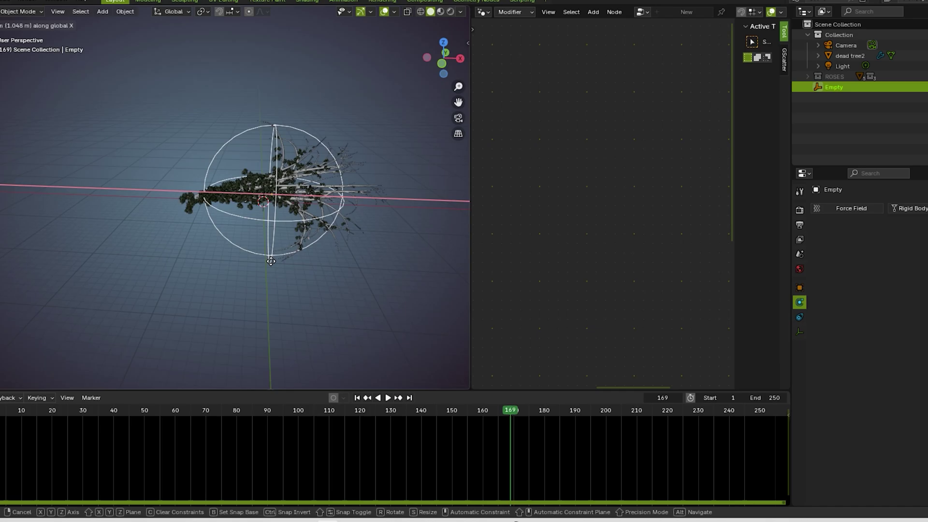
{"action": "left_click", "coordinate": [228, 267]}
{"action": "left_click", "coordinate": [332, 181]}
Step: Move the empty along the X axis into the middle of the tree again
{"action": "left_click", "coordinate": [243, 222]}
{"action": "key", "text": "g"}
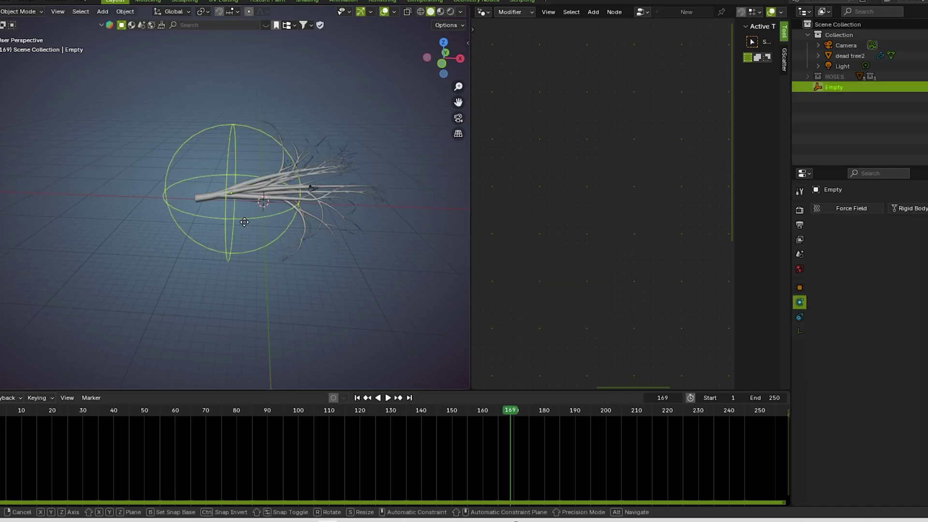
{"action": "key", "text": "x"}
{"action": "left_click", "coordinate": [312, 267]}
{"action": "left_click", "coordinate": [312, 266]}
Step: Select the dead tree and set the Random Value node's Seed to 1
{"action": "left_click", "coordinate": [319, 195]}
{"action": "left_click", "coordinate": [415, 299]}
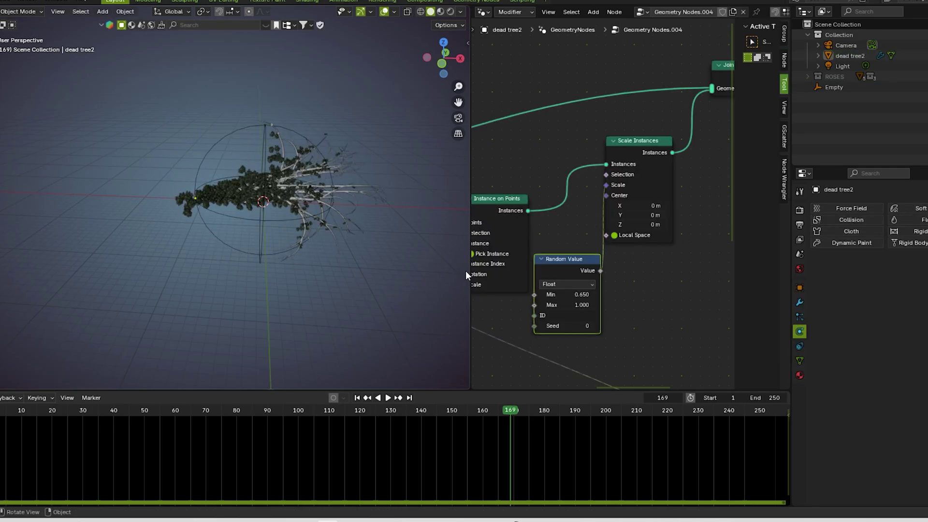
{"action": "scroll", "coordinate": [677, 234], "scroll_direction": "up", "scroll_amount": 4}
{"action": "left_click_drag", "start_coordinate": [564, 286], "coordinate": [563, 258]}
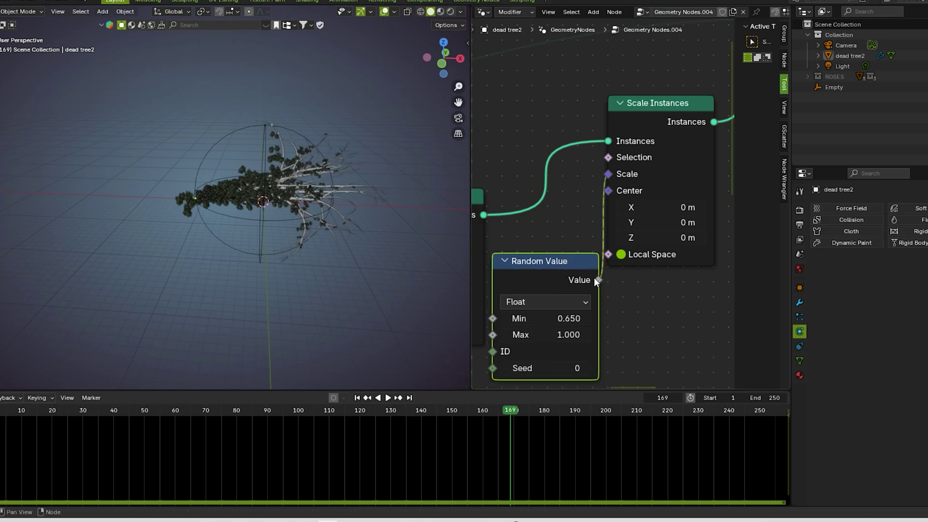
{"action": "scroll", "coordinate": [636, 280], "scroll_direction": "down", "scroll_amount": 2}
{"action": "middle_click_drag", "start_coordinate": [635, 280], "coordinate": [634, 251]}
{"action": "scroll", "coordinate": [629, 257], "scroll_direction": "down", "scroll_amount": 2}
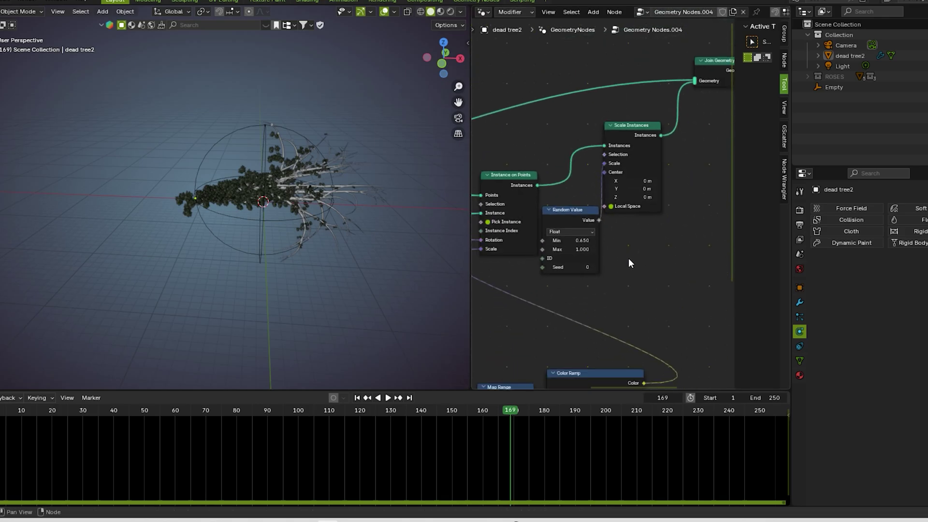
{"action": "scroll", "coordinate": [627, 258], "scroll_direction": "up", "scroll_amount": 3}
{"action": "left_click", "coordinate": [588, 284]}
{"action": "left_click", "coordinate": [587, 284]}
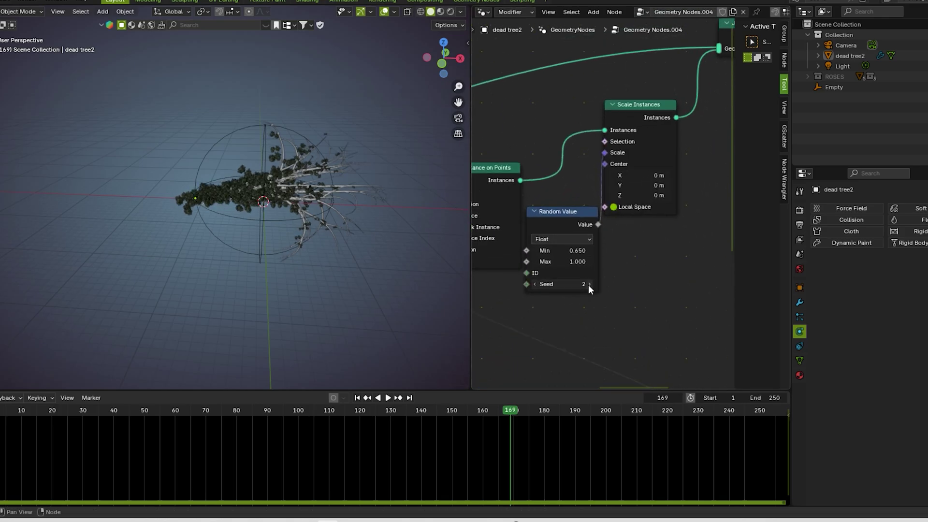
{"action": "left_click", "coordinate": [535, 284]}
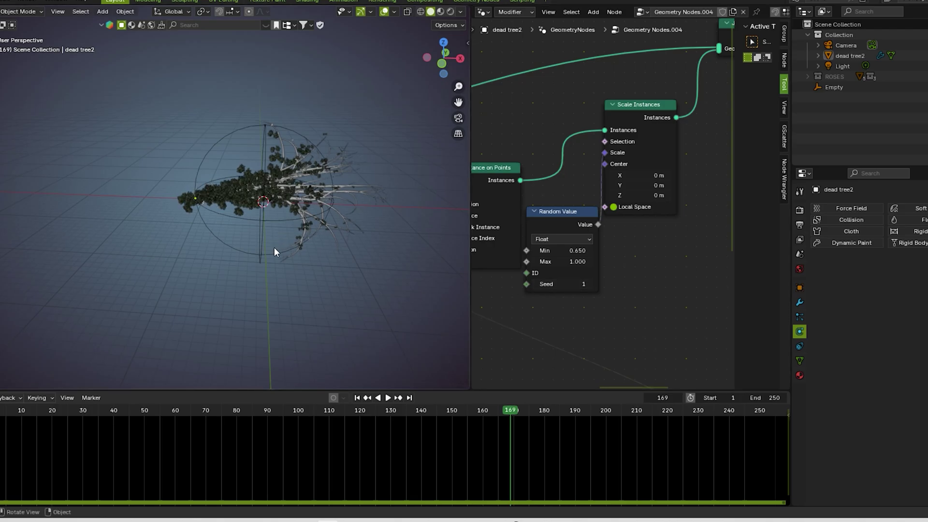
Step: Move the empty back and forth along the X axis, leaving it around the trunk's base
{"action": "left_click", "coordinate": [274, 249]}
{"action": "left_click", "coordinate": [268, 259]}
{"action": "key", "text": "g"}
{"action": "key", "text": "x"}
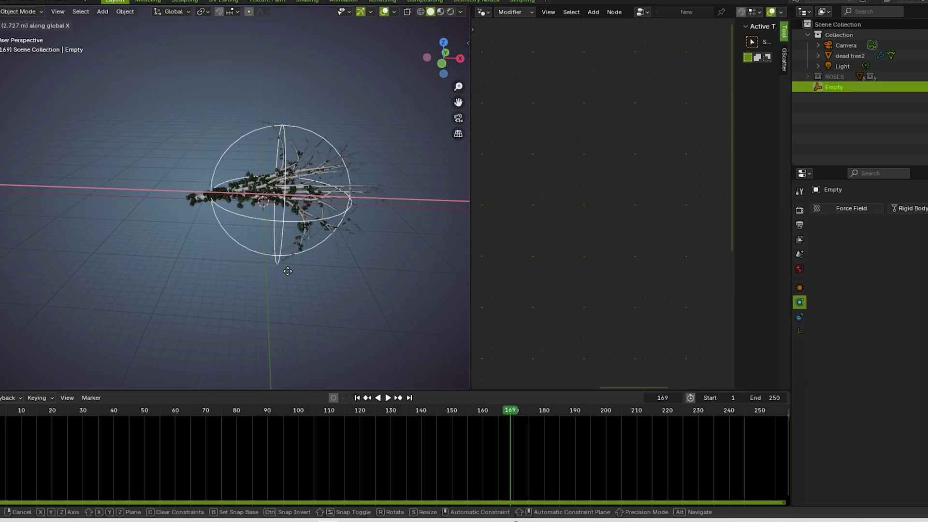
{"action": "left_click", "coordinate": [236, 275]}
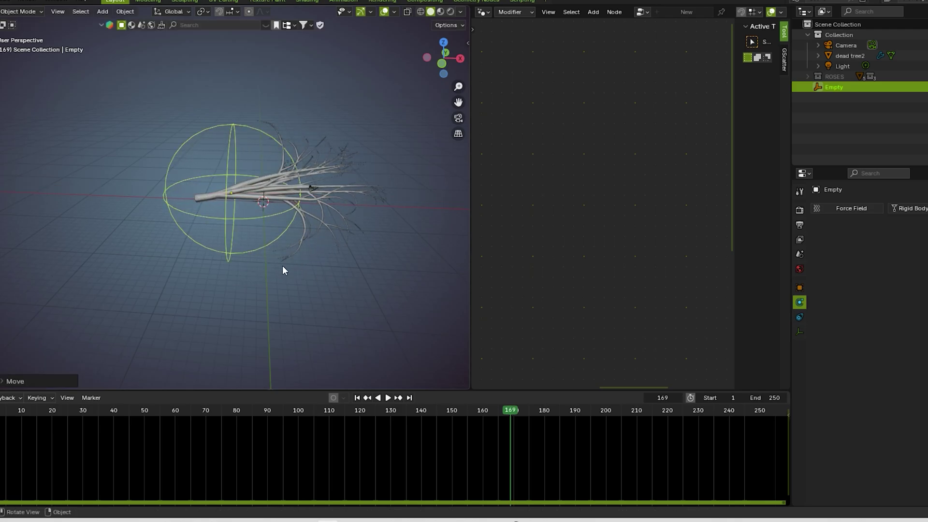
{"action": "key", "text": "g"}
{"action": "key", "text": "x"}
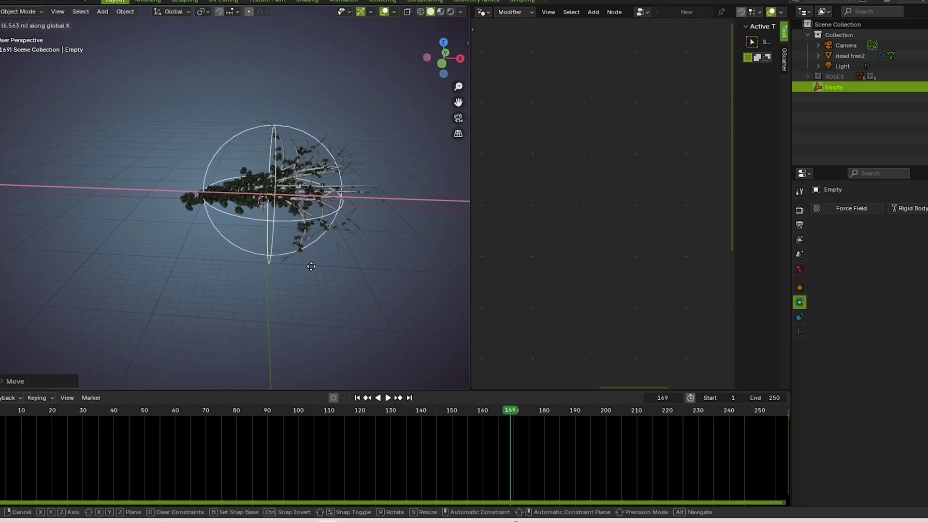
{"action": "left_click", "coordinate": [228, 271]}
Step: Select the dead tree and look over its trunk and the nodes around Scale Instances
{"action": "left_click", "coordinate": [410, 241]}
{"action": "left_click", "coordinate": [346, 225]}
{"action": "left_click", "coordinate": [379, 250]}
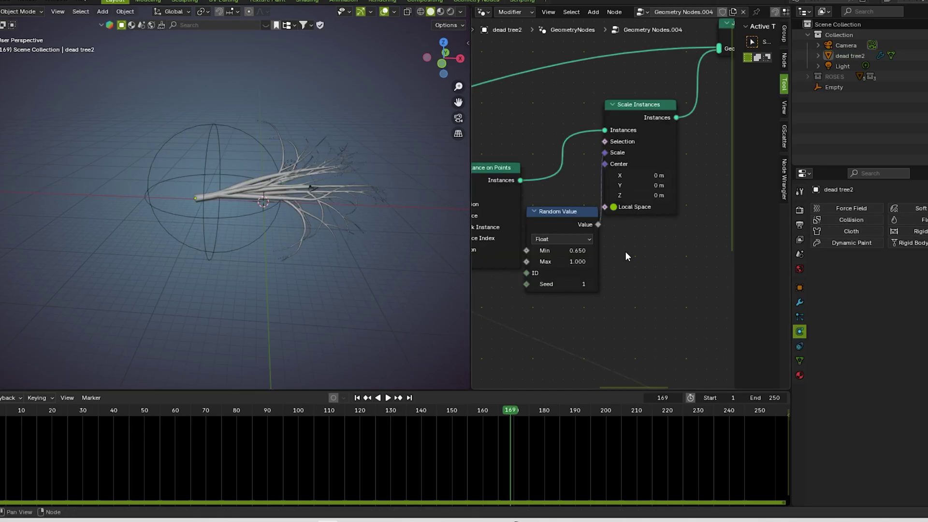
{"action": "scroll", "coordinate": [625, 251], "scroll_direction": "down", "scroll_amount": 10}
{"action": "middle_click_drag", "start_coordinate": [625, 252], "coordinate": [639, 221]}
{"action": "scroll", "coordinate": [672, 211], "scroll_direction": "up", "scroll_amount": 9}
{"action": "scroll", "coordinate": [704, 210], "scroll_direction": "down", "scroll_amount": 5}
{"action": "scroll", "coordinate": [609, 203], "scroll_direction": "up", "scroll_amount": 6}
{"action": "left_click_drag", "start_coordinate": [528, 127], "coordinate": [494, 126]}
{"action": "scroll", "coordinate": [303, 207], "scroll_direction": "up", "scroll_amount": 6}
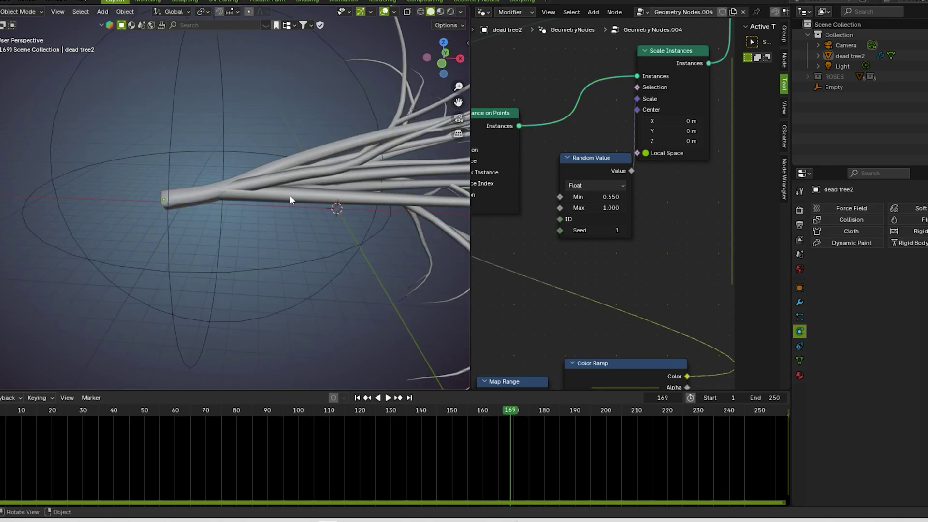
{"action": "scroll", "coordinate": [611, 162], "scroll_direction": "down", "scroll_amount": 2}
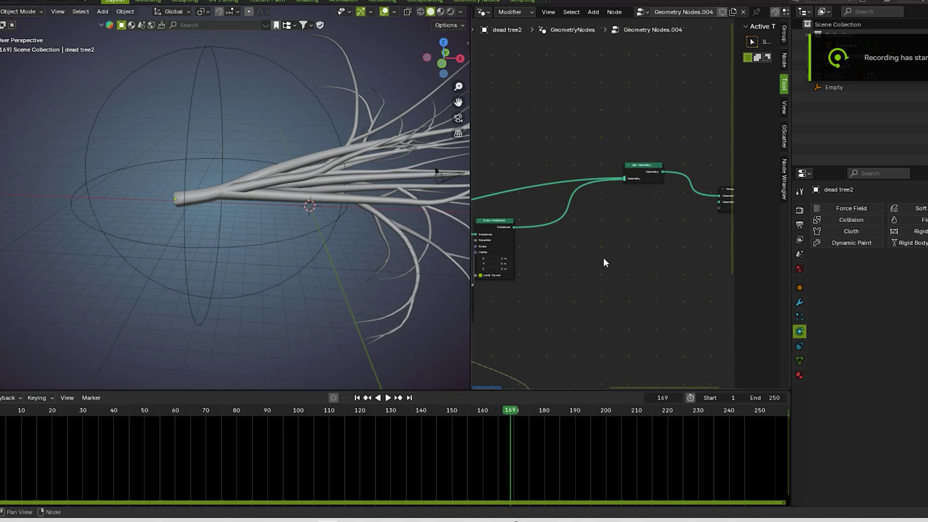
Step: Add a Rotate Instances node between the Scale Instances and Join Geometry nodes
{"action": "key", "text": "shift+a"}
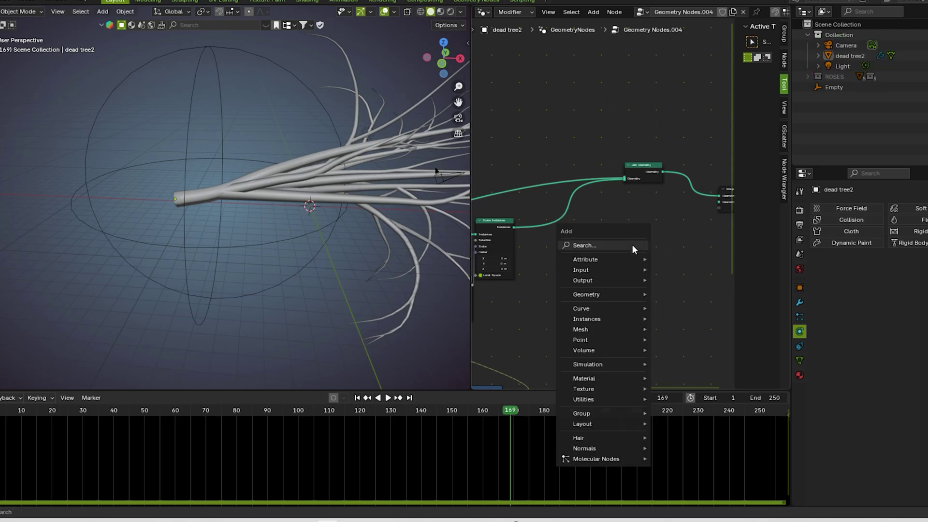
{"action": "left_click", "coordinate": [632, 244]}
{"action": "type", "text": "r"}
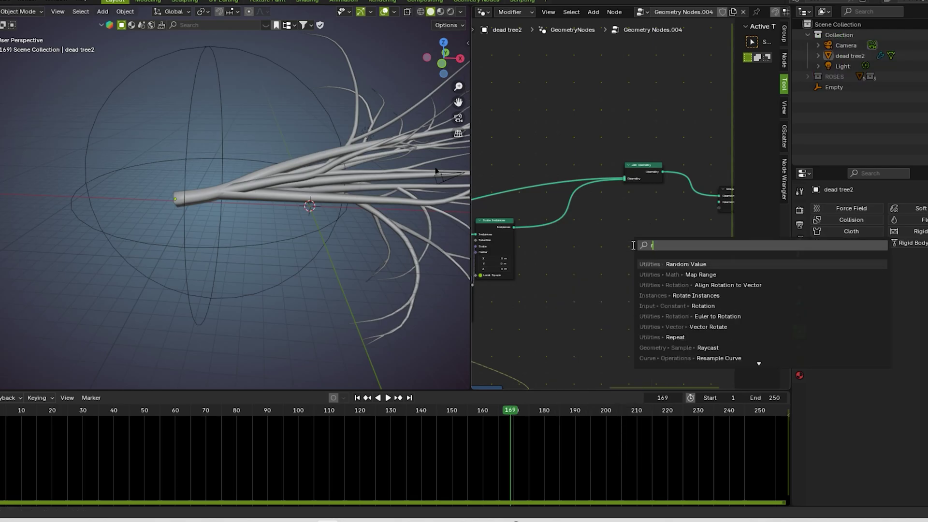
{"action": "type", "text": "otate"}
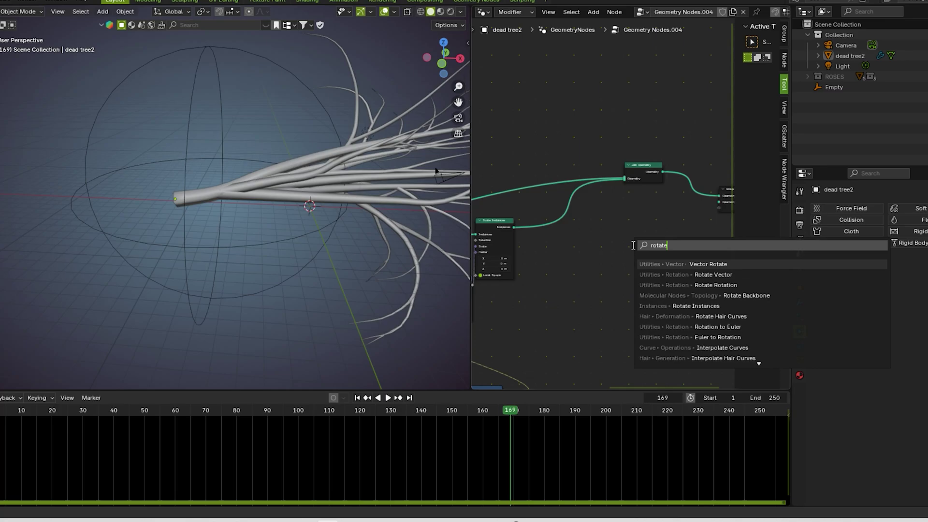
{"action": "type", "text": " inst"}
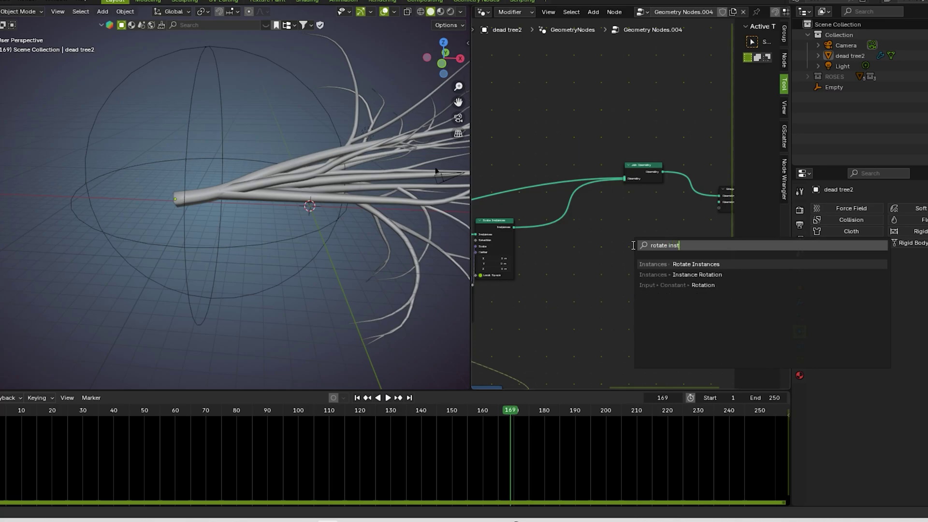
{"action": "left_click", "coordinate": [663, 263]}
{"action": "scroll", "coordinate": [599, 261], "scroll_direction": "up", "scroll_amount": 2}
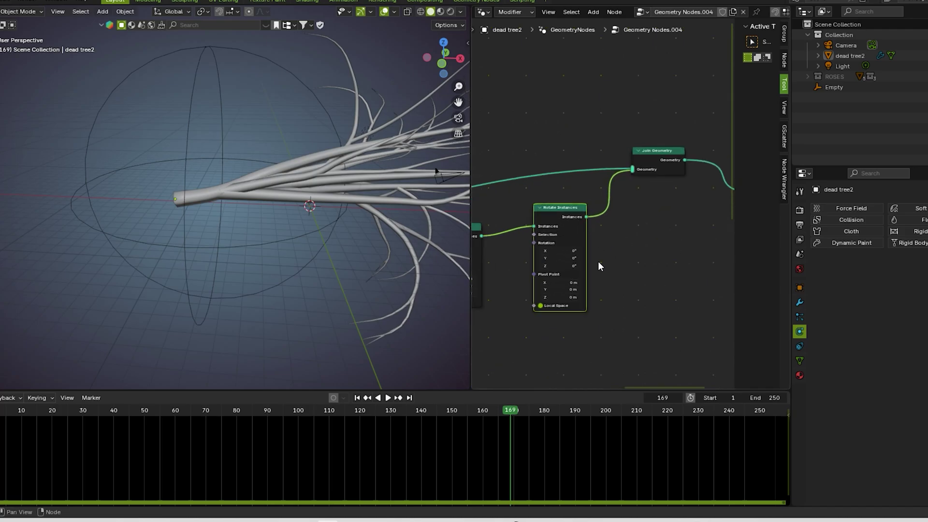
{"action": "left_click", "coordinate": [598, 261]}
Step: Move the empty from the trunk's base into the middle of the tree and reselect the dead tree
{"action": "left_click", "coordinate": [272, 241]}
{"action": "key", "text": "g"}
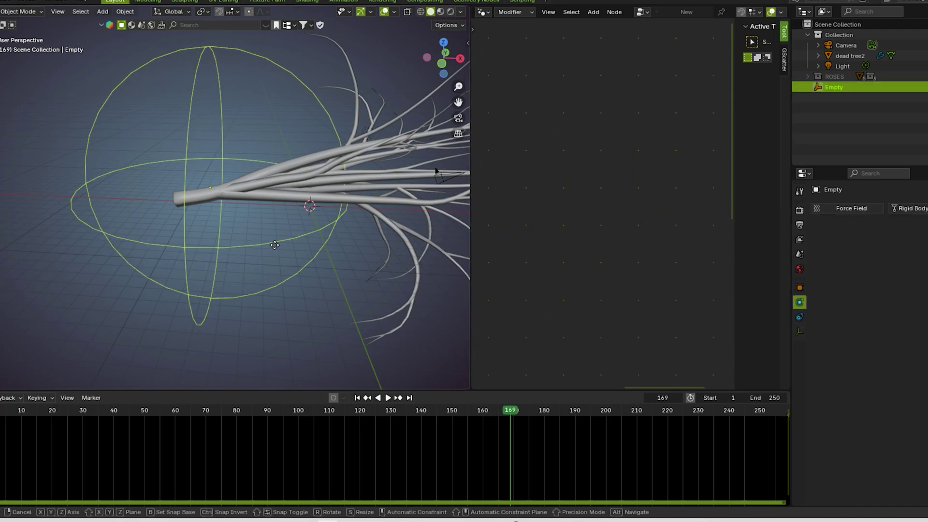
{"action": "left_click", "coordinate": [227, 291]}
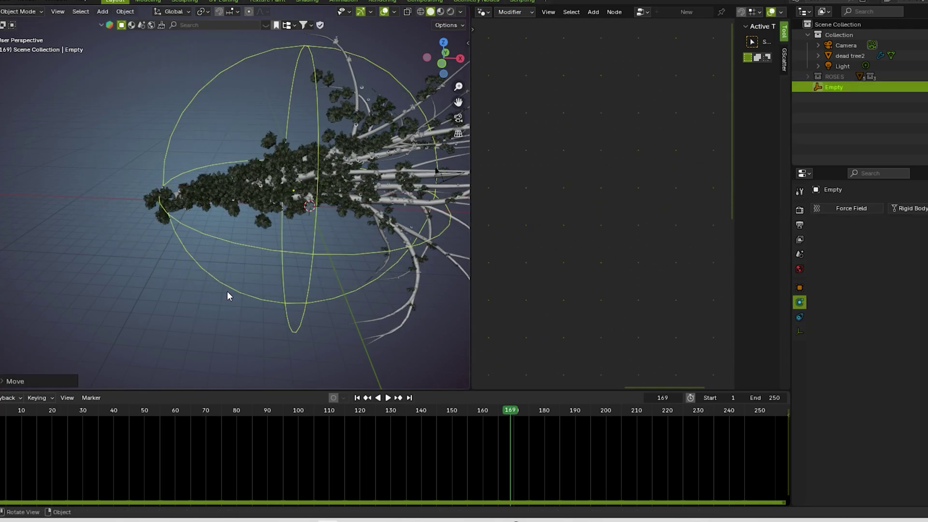
{"action": "left_click", "coordinate": [261, 186]}
{"action": "left_click", "coordinate": [137, 297]}
Step: Go to frame 0 and try X rotations of about 30° on the Rotate Instances node, ending at 0°
{"action": "scroll", "coordinate": [621, 292], "scroll_direction": "up", "scroll_amount": 3}
{"action": "scroll", "coordinate": [621, 293], "scroll_direction": "down", "scroll_amount": 3}
{"action": "middle_click_drag", "start_coordinate": [611, 284], "coordinate": [645, 266]}
{"action": "scroll", "coordinate": [645, 267], "scroll_direction": "up", "scroll_amount": 3}
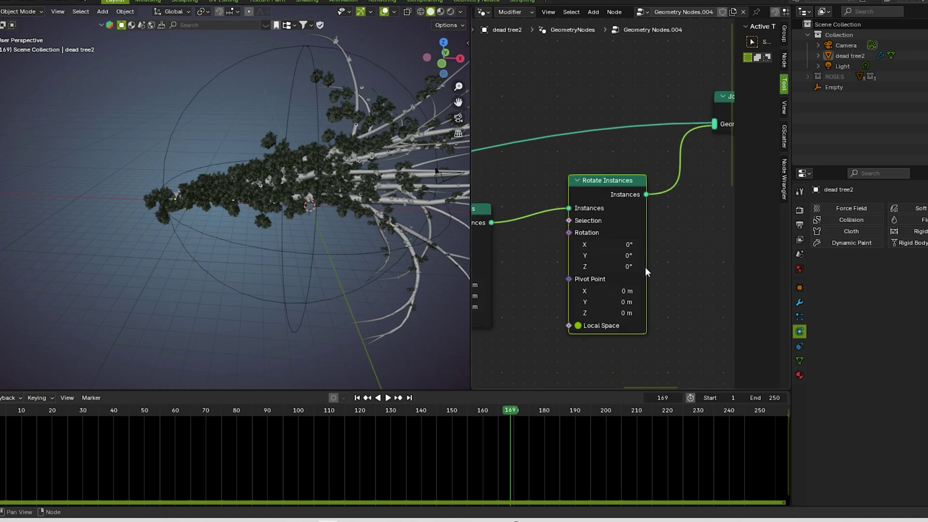
{"action": "scroll", "coordinate": [645, 267], "scroll_direction": "up", "scroll_amount": 1}
{"action": "mouse_move", "coordinate": [623, 259]}
{"action": "left_mouse_down"}
{"action": "mouse_move", "coordinate": [642, 259]}
{"action": "mouse_move", "coordinate": [610, 260]}
{"action": "mouse_move", "coordinate": [617, 260]}
{"action": "left_mouse_up"}
{"action": "left_click_drag", "start_coordinate": [285, 412], "coordinate": [746, 436]}
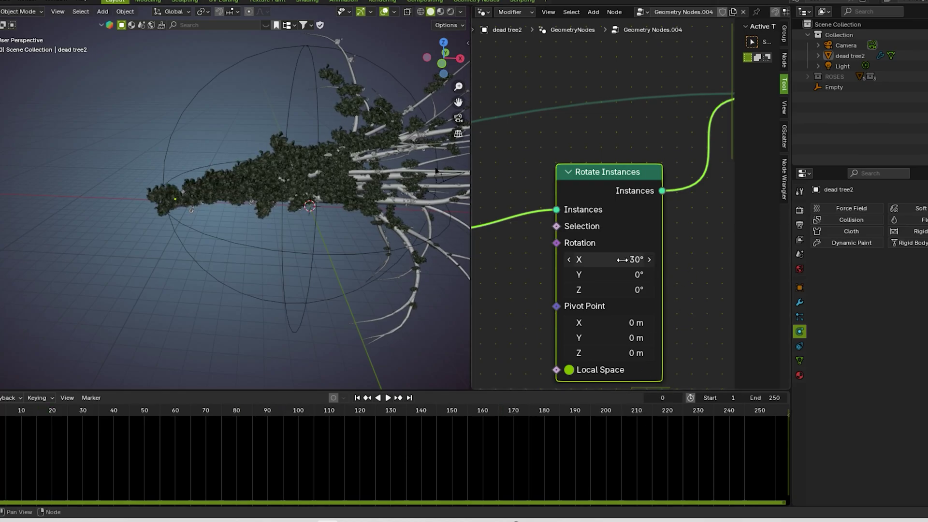
{"action": "left_click_drag", "start_coordinate": [628, 259], "coordinate": [628, 259]}
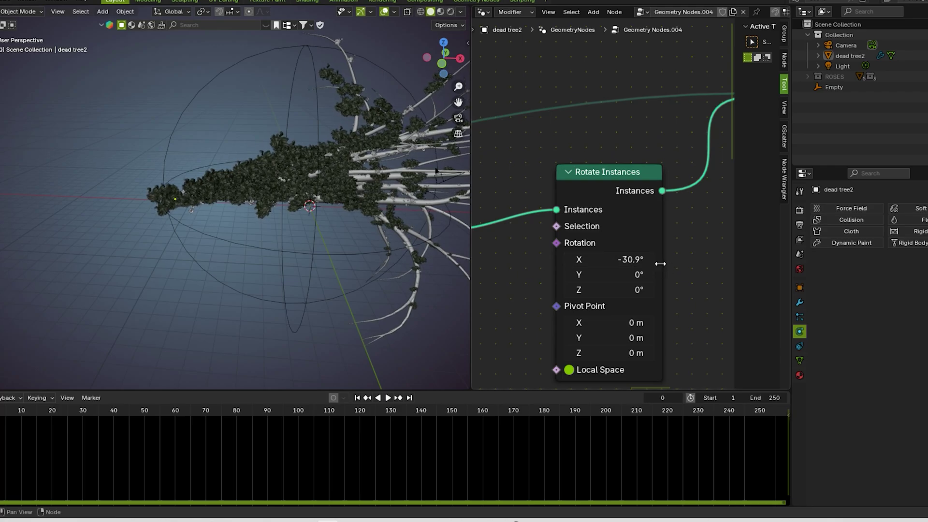
{"action": "key", "text": "Return"}
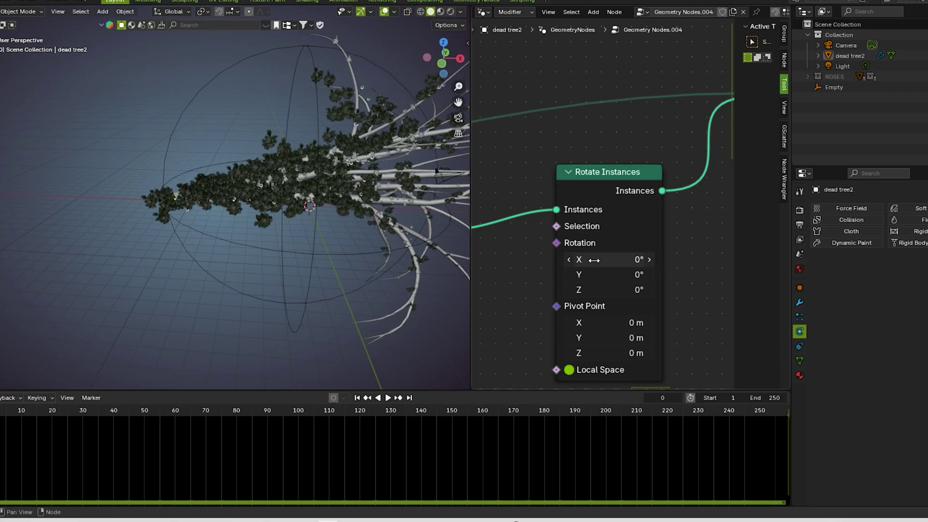
Step: Keyframe the Rotate Instances rotation at 0° on all axes on frame 0 and enable auto keying
{"action": "left_click_drag", "start_coordinate": [594, 259], "coordinate": [595, 289]}
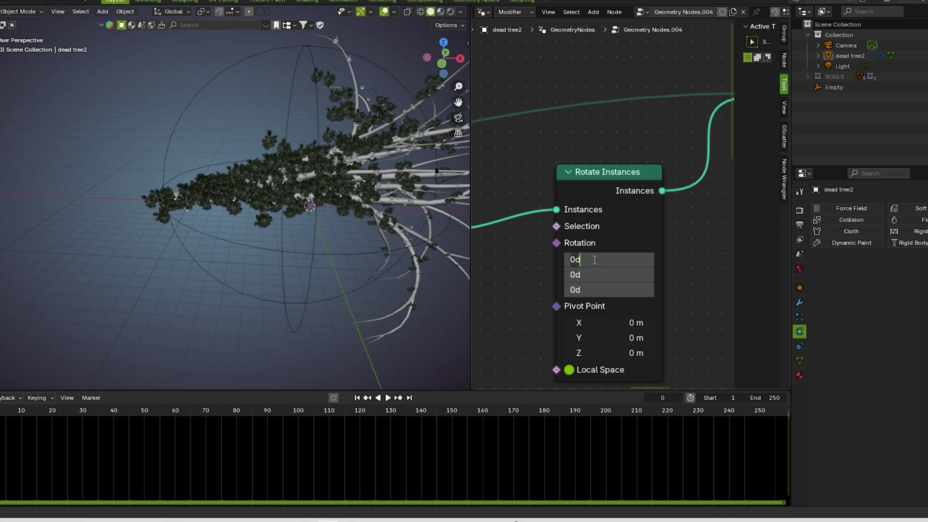
{"action": "type", "text": "i"}
{"action": "key", "text": "Return"}
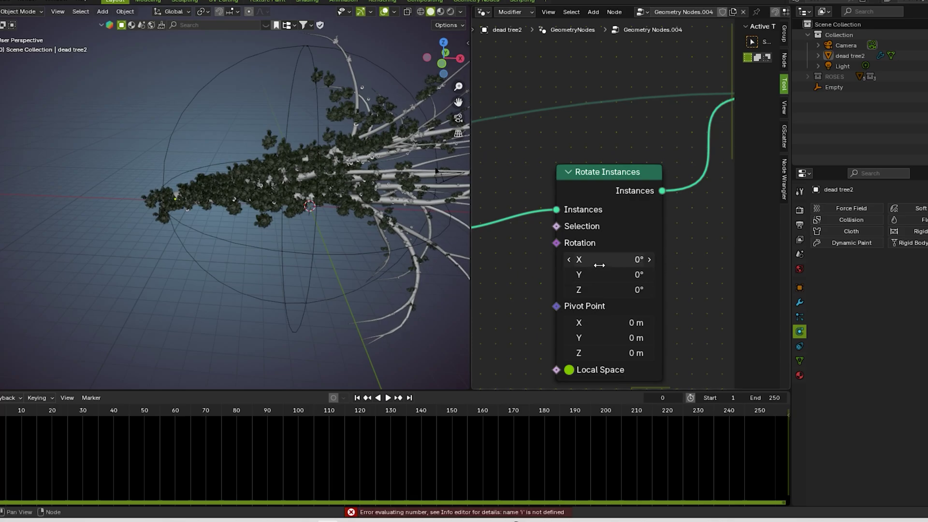
{"action": "key", "text": "i"}
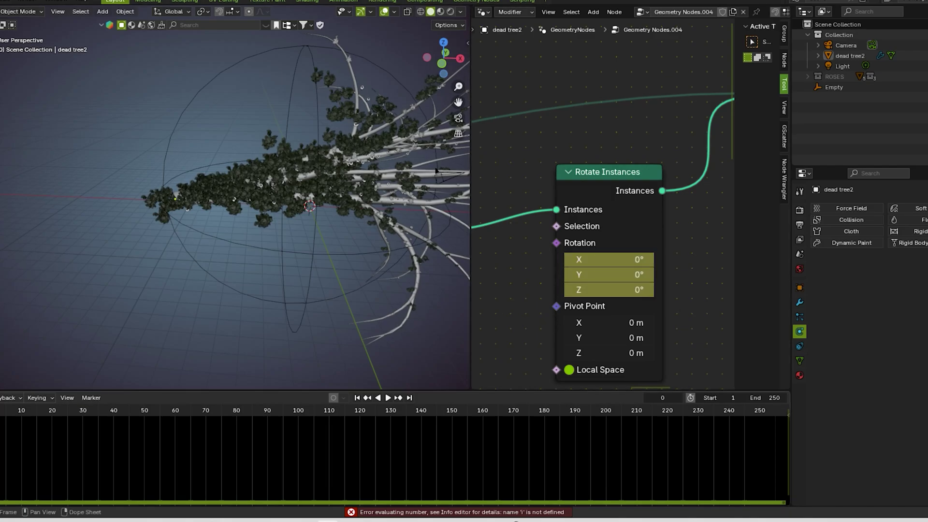
{"action": "left_click", "coordinate": [333, 398]}
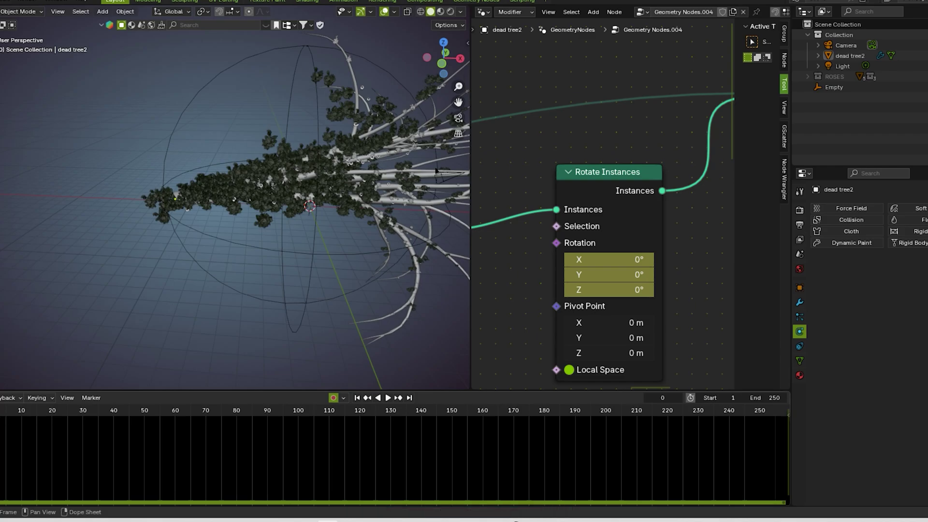
{"action": "left_click_drag", "start_coordinate": [608, 264], "coordinate": [610, 264]}
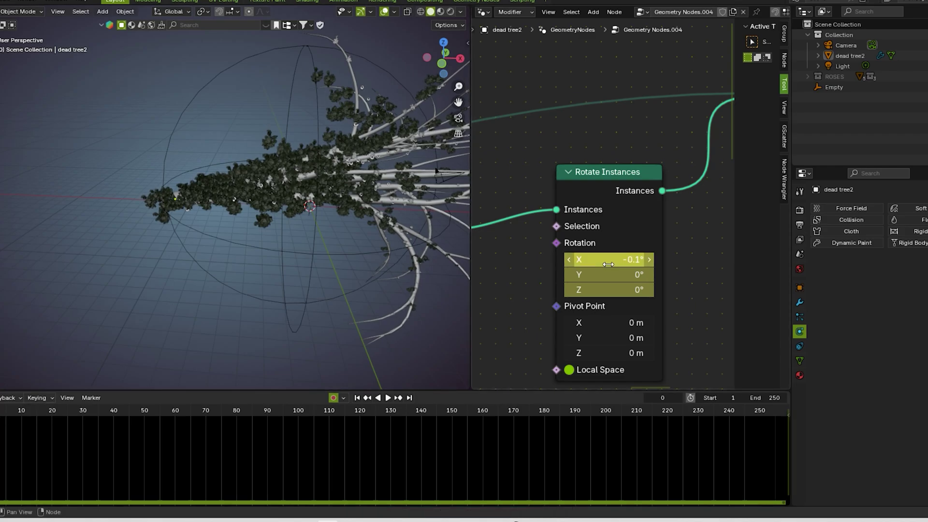
{"action": "key", "text": "ctrl+z"}
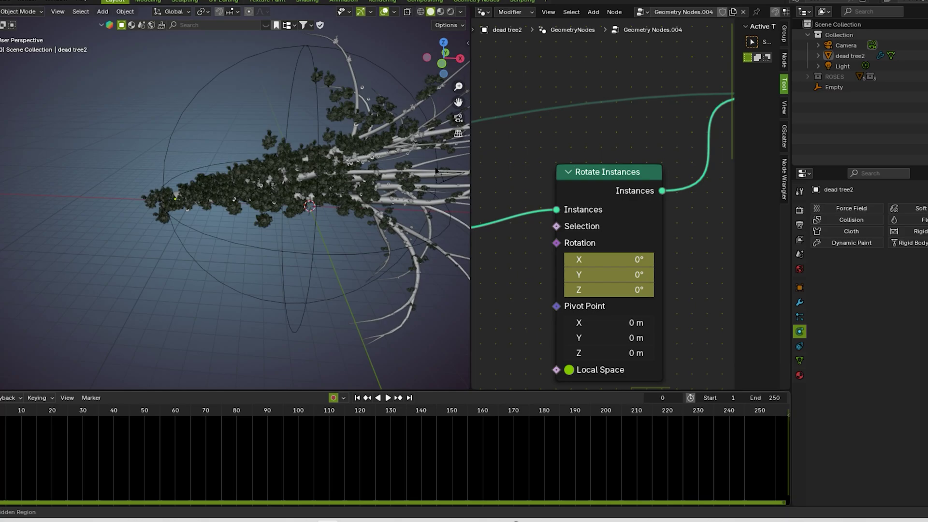
Step: At frame 40, set and keyframe the Rotate Instances rotation at X 12.3°, Y -98.3° and Z -8.7°
{"action": "key", "text": "space"}
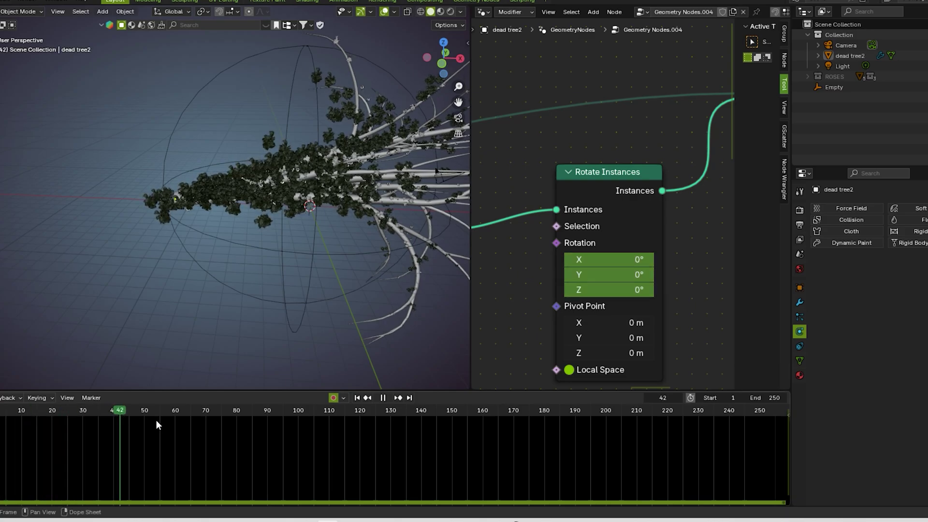
{"action": "left_click_drag", "start_coordinate": [156, 419], "coordinate": [113, 432]}
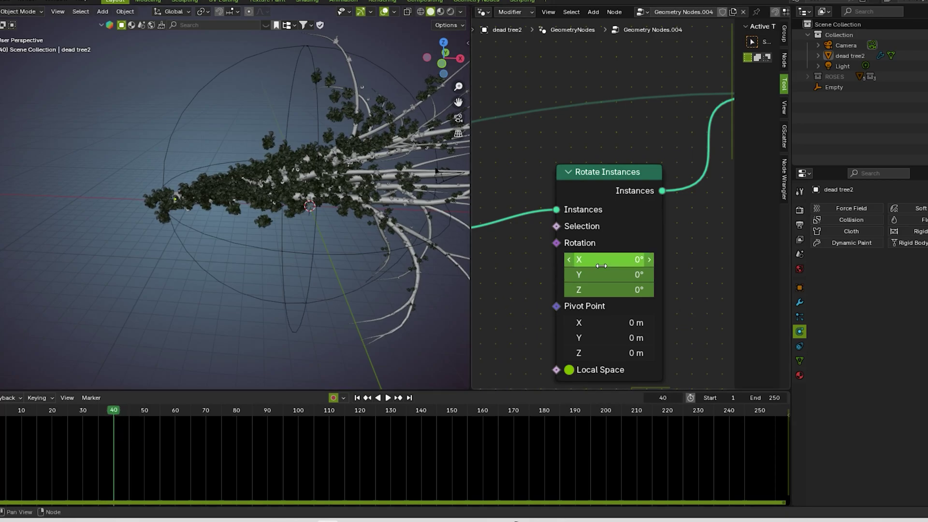
{"action": "mouse_move", "coordinate": [602, 265]}
{"action": "left_mouse_down"}
{"action": "mouse_move", "coordinate": [617, 263]}
{"action": "mouse_move", "coordinate": [591, 275]}
{"action": "mouse_move", "coordinate": [601, 274]}
{"action": "left_mouse_up"}
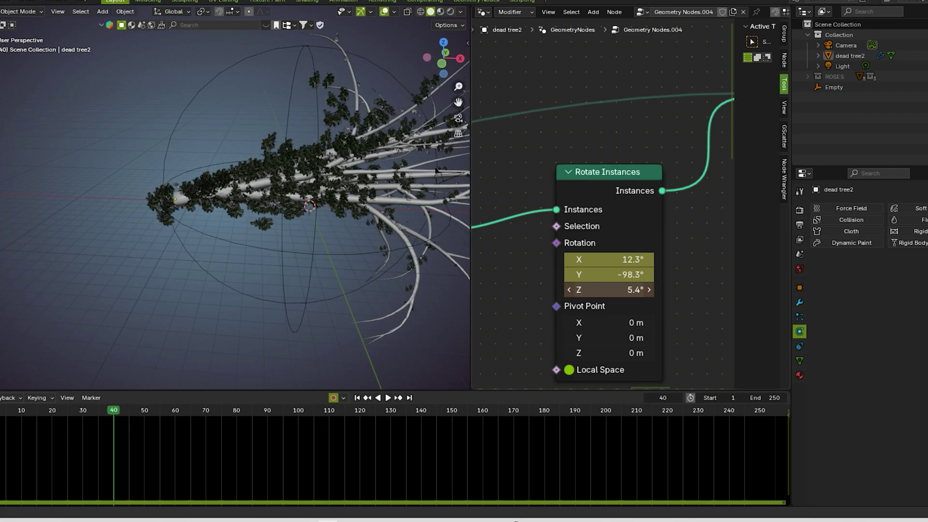
{"action": "left_click_drag", "start_coordinate": [609, 290], "coordinate": [614, 289]}
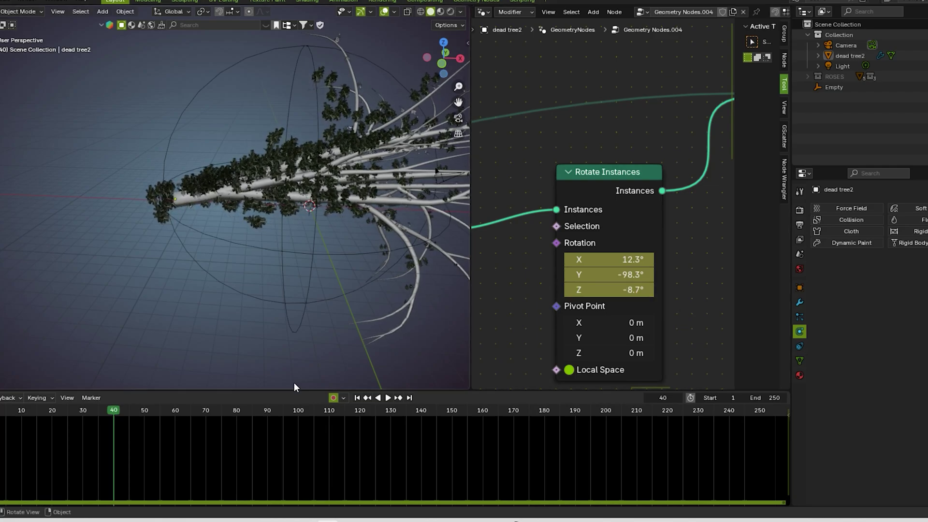
{"action": "key", "text": "i"}
{"action": "left_click", "coordinate": [115, 410]}
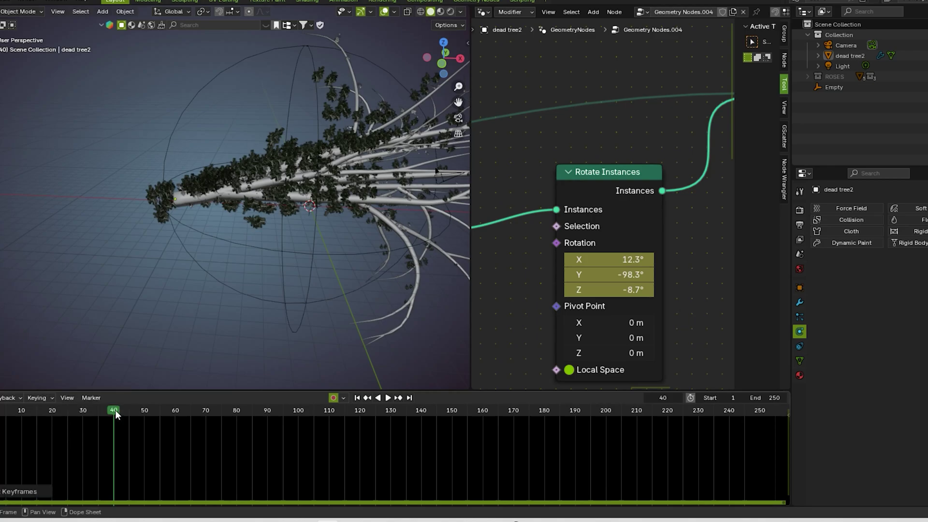
{"action": "key", "text": "i"}
{"action": "left_click", "coordinate": [112, 419]}
{"action": "key", "text": "i"}
{"action": "left_click", "coordinate": [114, 412]}
Step: At frame 80, change the Rotate Instances rotation to X -4°, Y -47.9° and Z -33.8°
{"action": "key", "text": "space"}
{"action": "left_click_drag", "start_coordinate": [153, 414], "coordinate": [237, 425]}
{"action": "left_click_drag", "start_coordinate": [635, 261], "coordinate": [566, 290]}
Step: Play the animation from the start and check how the roses rotate on the branches
{"action": "left_click_drag", "start_coordinate": [236, 409], "coordinate": [1, 411]}
{"action": "key", "text": "space"}
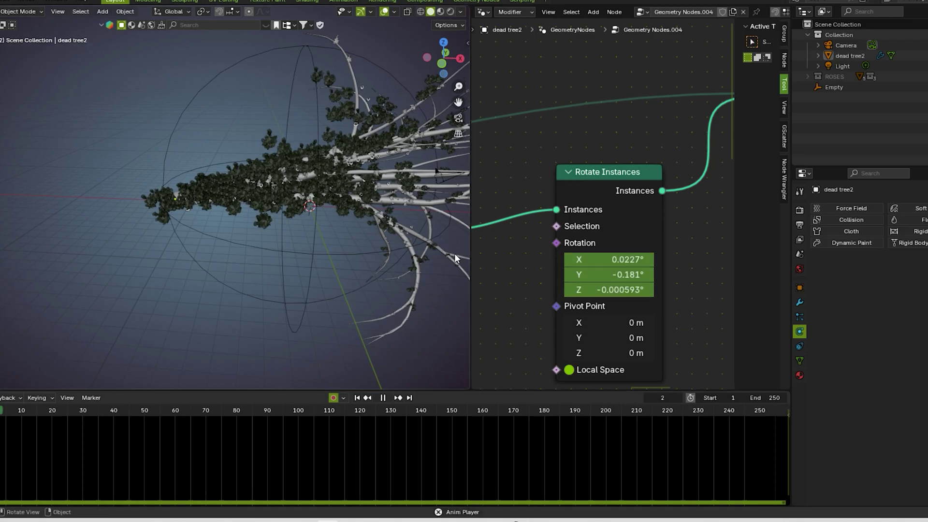
{"action": "scroll", "coordinate": [288, 238], "scroll_direction": "up", "scroll_amount": 3}
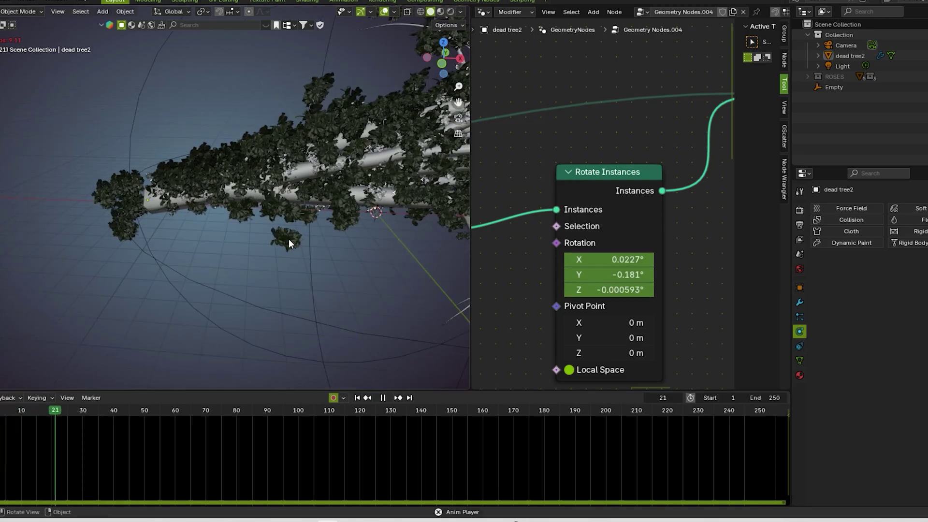
{"action": "scroll", "coordinate": [361, 240], "scroll_direction": "down", "scroll_amount": 2}
{"action": "scroll", "coordinate": [362, 240], "scroll_direction": "down", "scroll_amount": 4}
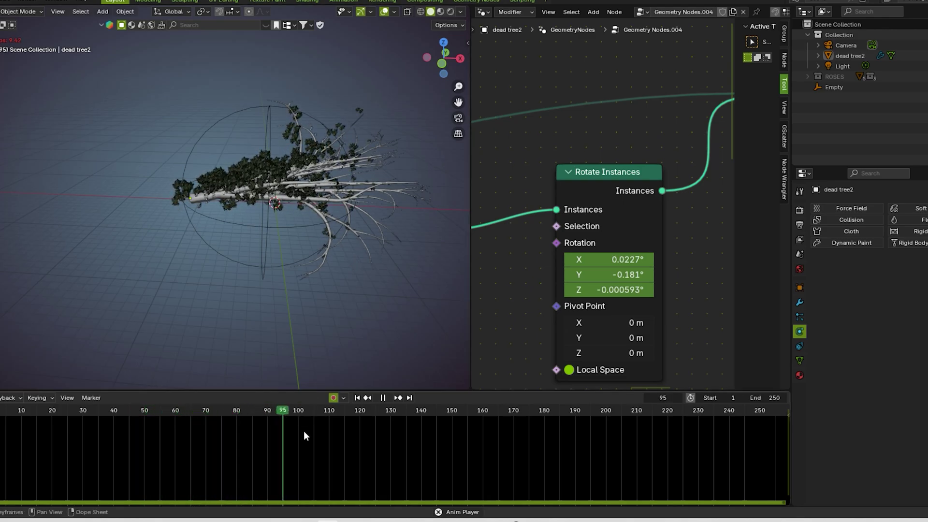
{"action": "left_click", "coordinate": [227, 419]}
{"action": "left_click_drag", "start_coordinate": [227, 419], "coordinate": [236, 435]}
Step: At frame 120, set the Rotate Instances rotation to X -68.2°, Y 2.2° and Z 0°
{"action": "key", "text": "space"}
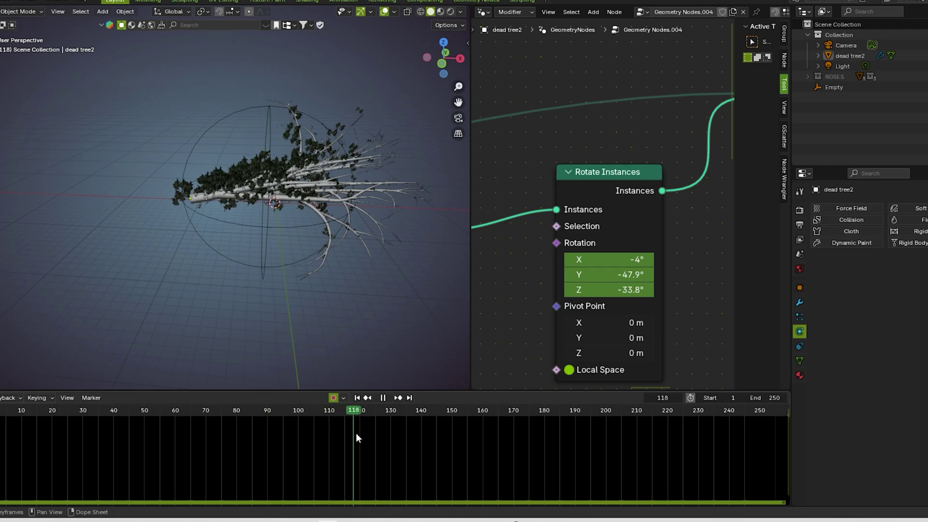
{"action": "left_click_drag", "start_coordinate": [360, 440], "coordinate": [361, 440]}
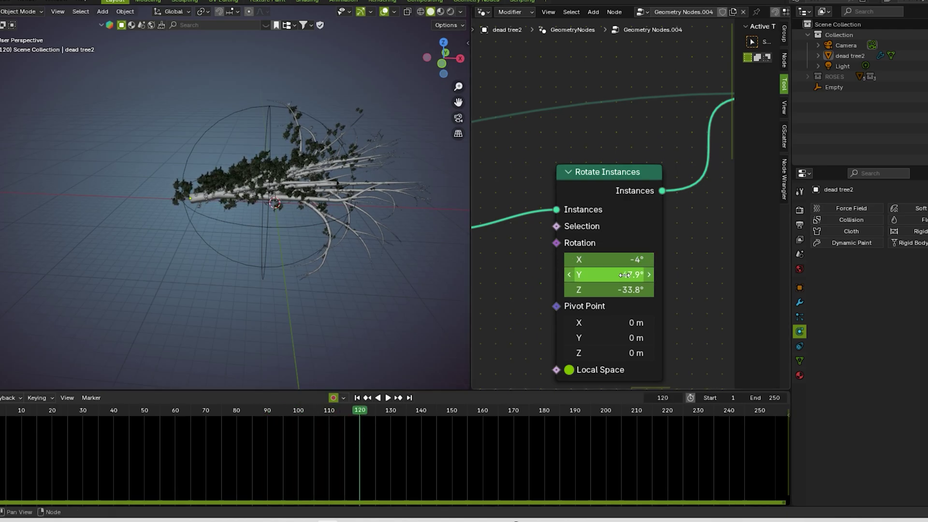
{"action": "mouse_move", "coordinate": [608, 274]}
{"action": "left_mouse_down"}
{"action": "mouse_move", "coordinate": [647, 274]}
{"action": "mouse_move", "coordinate": [577, 259]}
{"action": "mouse_move", "coordinate": [597, 290]}
{"action": "mouse_move", "coordinate": [582, 289]}
{"action": "mouse_move", "coordinate": [610, 290]}
{"action": "left_mouse_up"}
{"action": "left_click", "coordinate": [624, 292]}
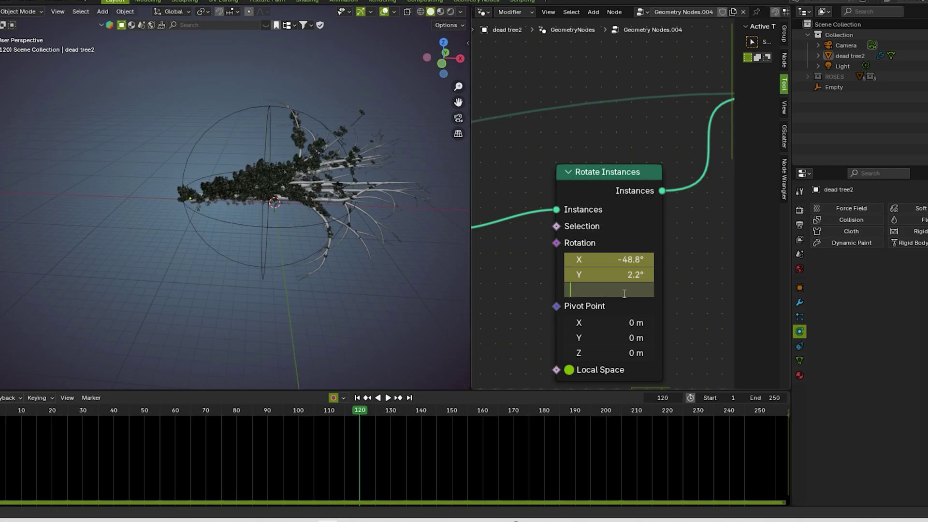
{"action": "type", "text": "0"}
{"action": "key", "text": "Return"}
{"action": "left_click_drag", "start_coordinate": [623, 259], "coordinate": [580, 260]}
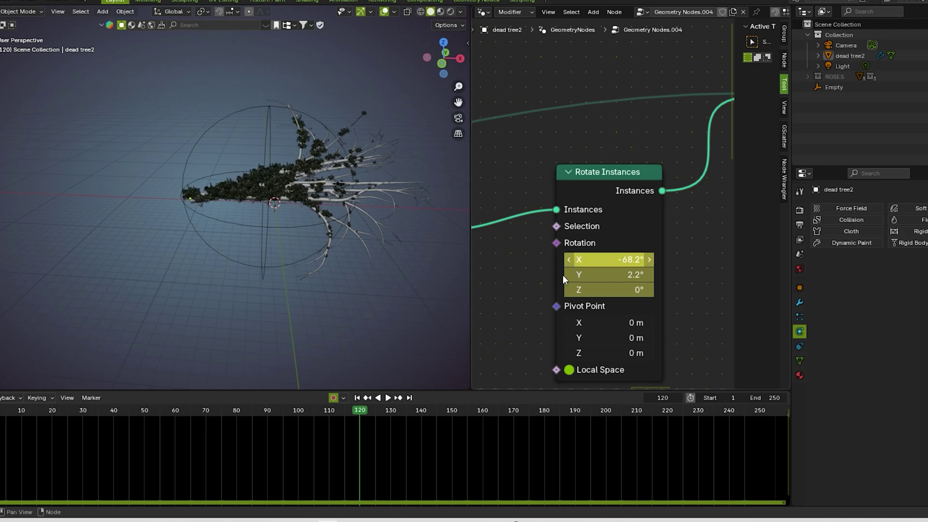
Step: Play the animation from frame 0 to check the rotating roses, and turn off auto keying
{"action": "left_click_drag", "start_coordinate": [359, 412], "coordinate": [0, 414]}
{"action": "left_click", "coordinate": [386, 194]}
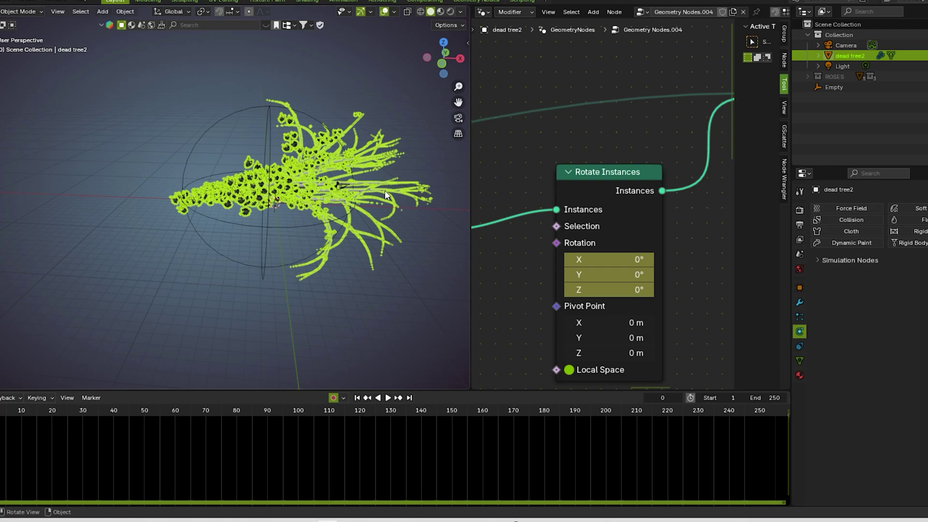
{"action": "left_click", "coordinate": [418, 259]}
{"action": "key", "text": "space"}
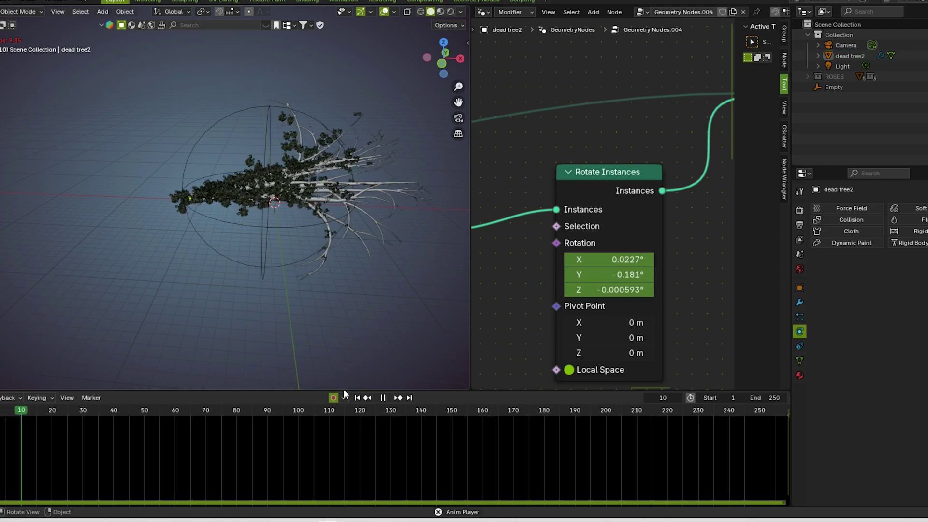
{"action": "left_click", "coordinate": [332, 397]}
{"action": "scroll", "coordinate": [351, 271], "scroll_direction": "up", "scroll_amount": 5}
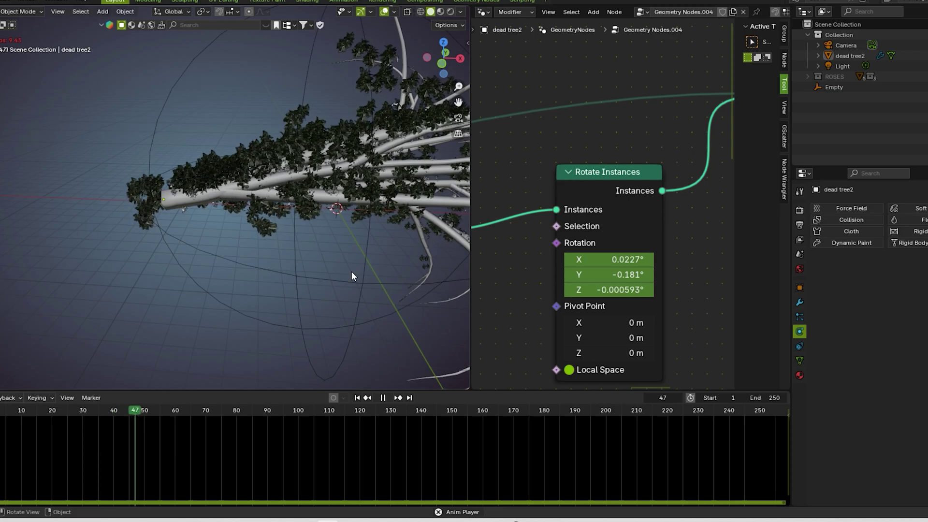
{"action": "scroll", "coordinate": [351, 276], "scroll_direction": "down", "scroll_amount": 3}
{"action": "scroll", "coordinate": [358, 279], "scroll_direction": "down", "scroll_amount": 3}
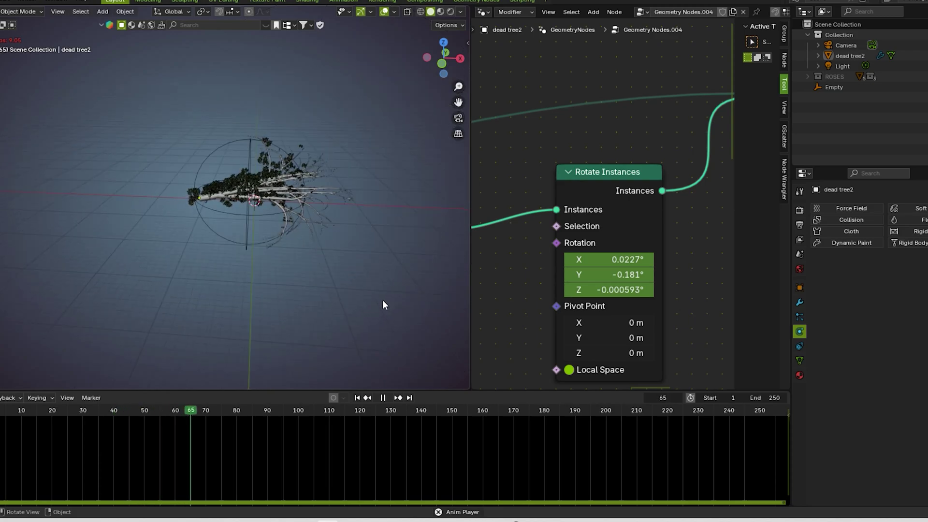
Step: Stop playback and move the sphere empty off the branches, beyond the trunk's base end
{"action": "left_click", "coordinate": [253, 248]}
{"action": "key", "text": "space"}
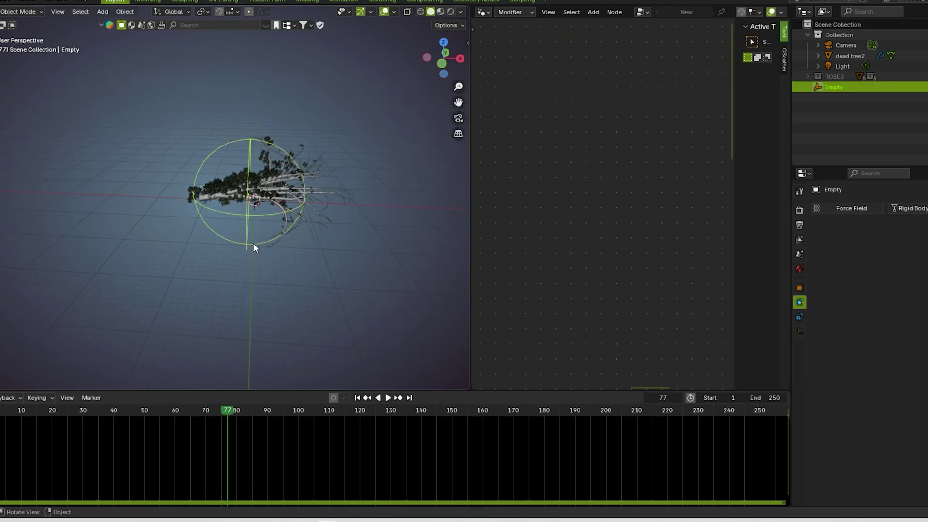
{"action": "scroll", "coordinate": [255, 247], "scroll_direction": "up", "scroll_amount": 3}
{"action": "key", "text": "g"}
{"action": "left_click", "coordinate": [233, 252]}
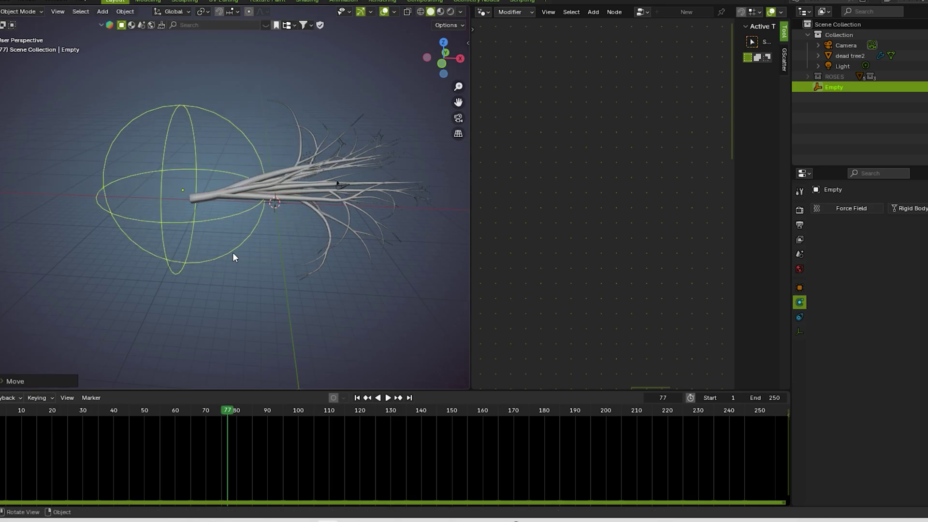
Step: Move the sphere empty about 14.9 m along X over the tree while the animation plays, and stop playback
{"action": "scroll", "coordinate": [278, 244], "scroll_direction": "up", "scroll_amount": 4}
{"action": "scroll", "coordinate": [275, 266], "scroll_direction": "down", "scroll_amount": 5}
{"action": "key", "text": "space"}
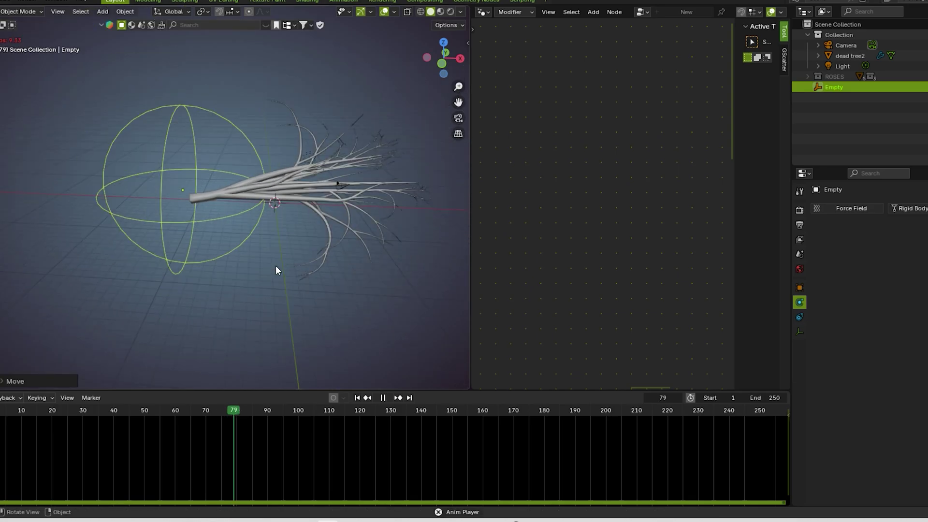
{"action": "key", "text": "g"}
{"action": "key", "text": "x"}
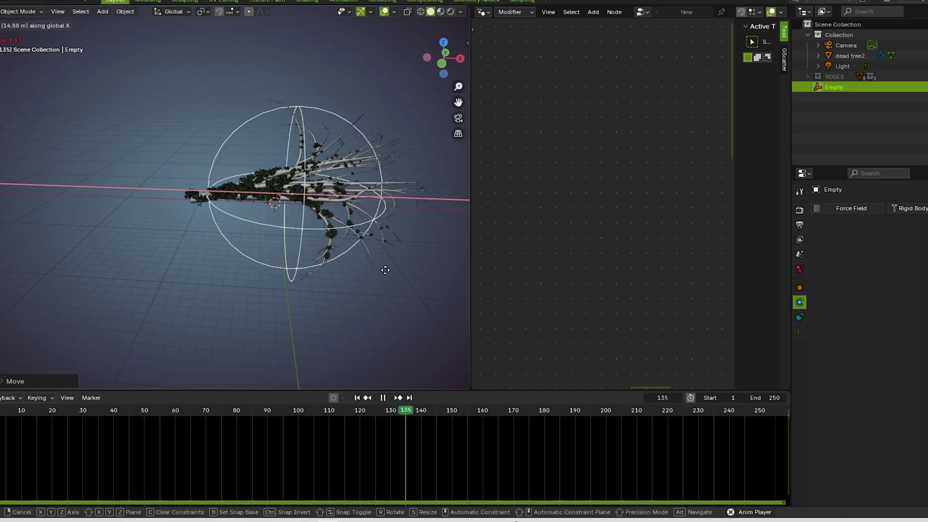
{"action": "left_click", "coordinate": [387, 278]}
{"action": "key", "text": "space"}
Step: Return to frame 0 and move the sphere empty back along X to the trunk's base end
{"action": "left_click_drag", "start_coordinate": [332, 410], "coordinate": [748, 410]}
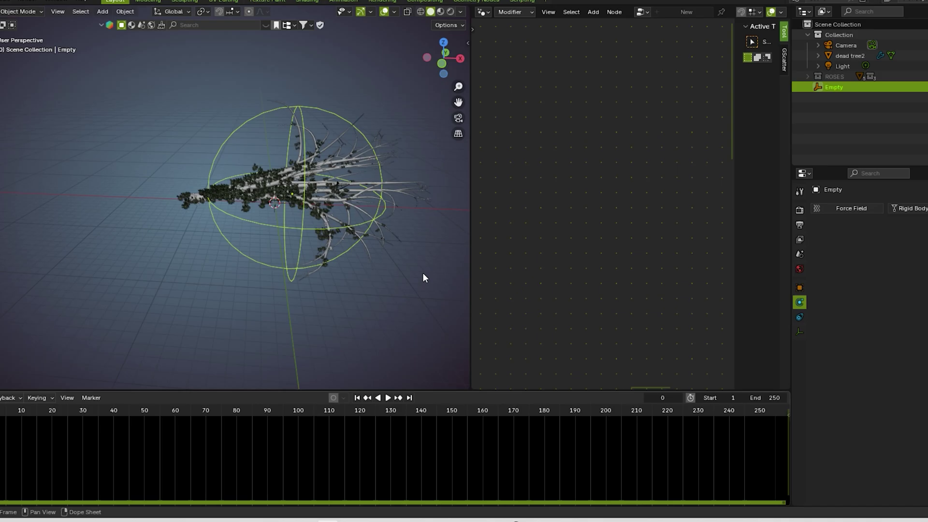
{"action": "scroll", "coordinate": [381, 239], "scroll_direction": "up", "scroll_amount": 7}
{"action": "key", "text": "g"}
{"action": "key", "text": "x"}
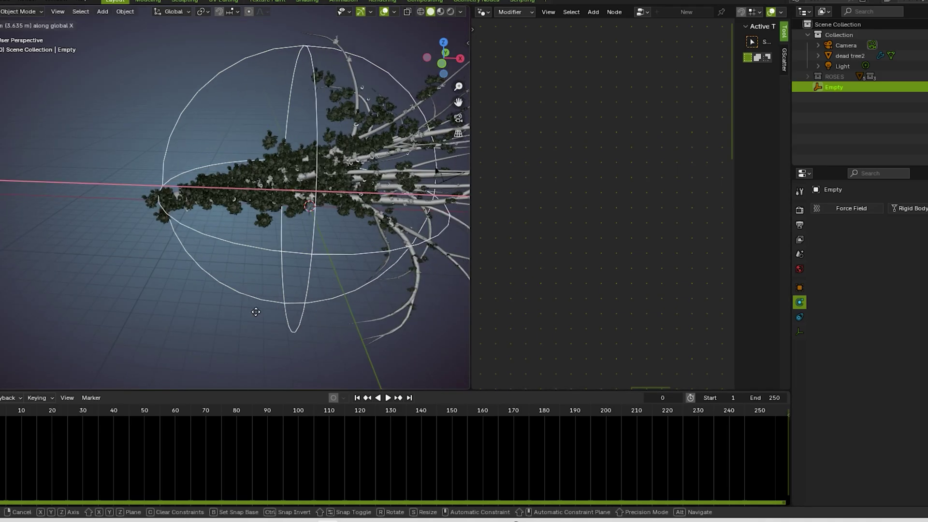
{"action": "left_click", "coordinate": [202, 323]}
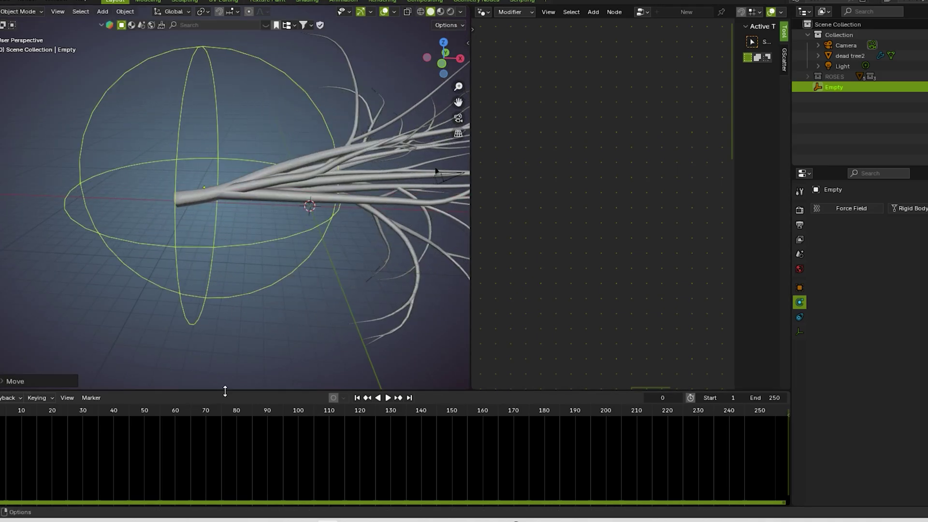
Step: Move the sphere empty about 9.5 m along X over the branches during playback, and return to frame 0 with nothing selected
{"action": "key", "text": "space"}
{"action": "key", "text": "g"}
{"action": "key", "text": "x"}
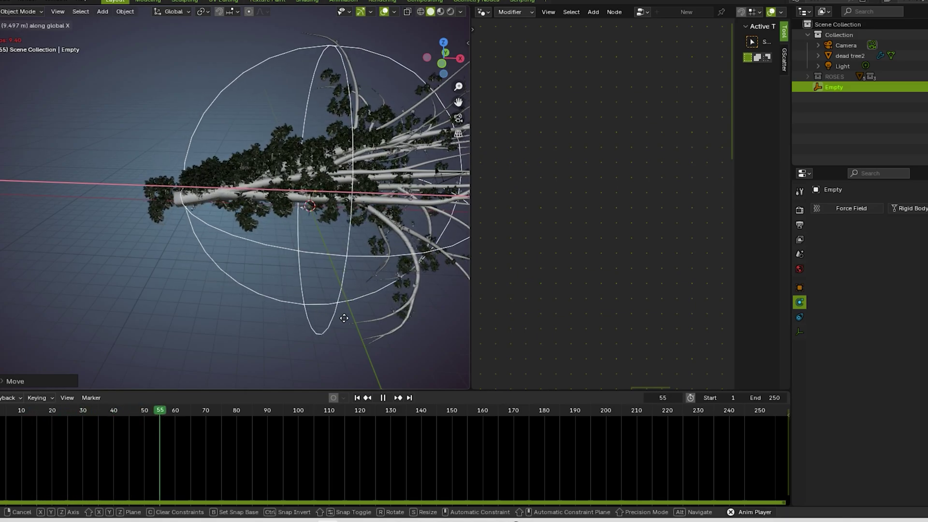
{"action": "left_click", "coordinate": [343, 318]}
{"action": "left_click", "coordinate": [343, 316]}
{"action": "key", "text": "space"}
{"action": "left_click", "coordinate": [246, 329]}
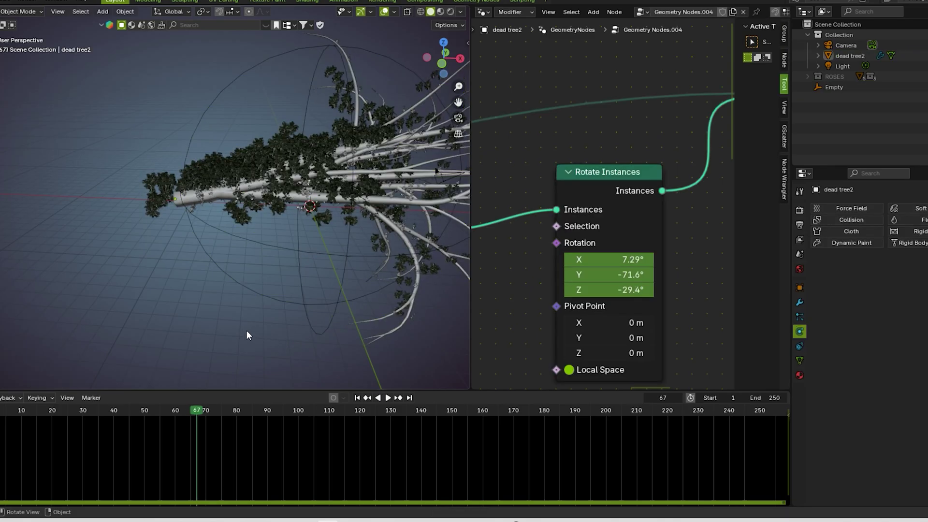
{"action": "scroll", "coordinate": [266, 288], "scroll_direction": "down", "scroll_amount": 8}
{"action": "scroll", "coordinate": [269, 281], "scroll_direction": "up", "scroll_amount": 3}
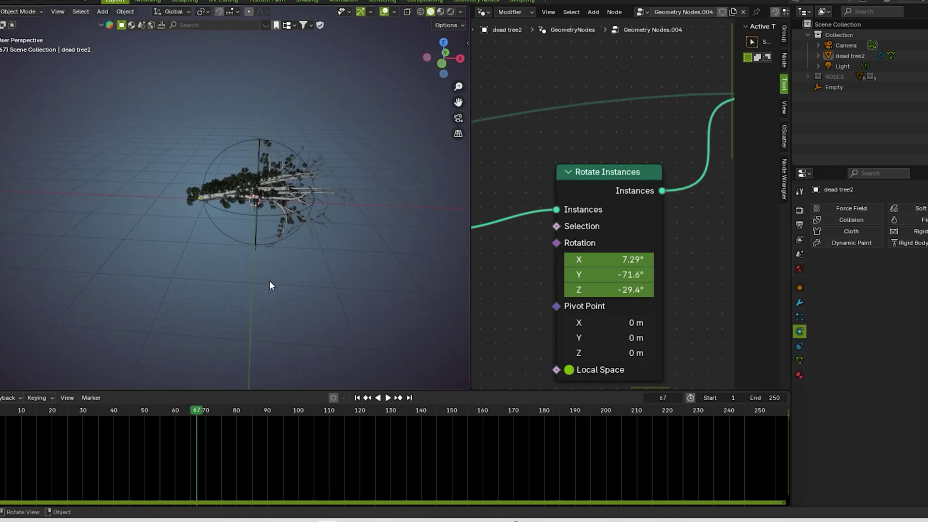
{"action": "key", "text": "ctrl+z"}
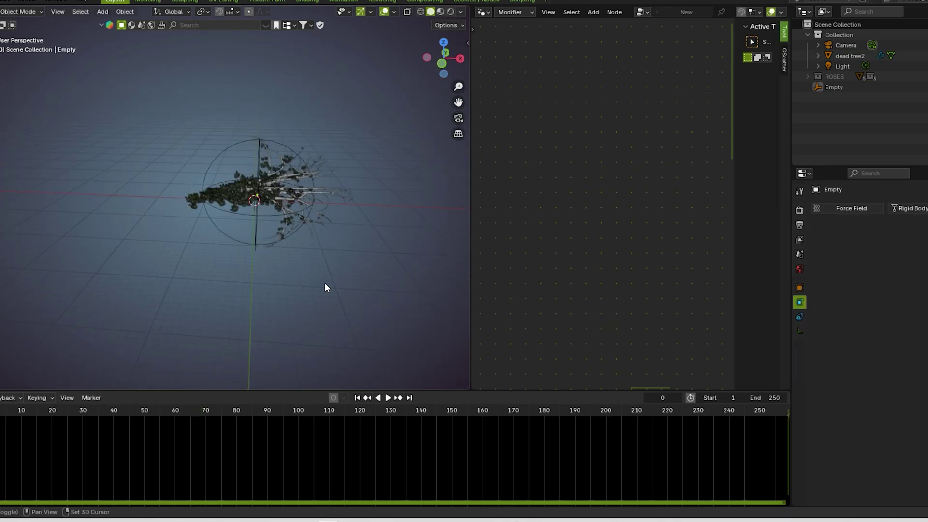
Step: Try adding a second camera to the scene
{"action": "key", "text": "shift+a"}
{"action": "mouse_move", "coordinate": [325, 298]}
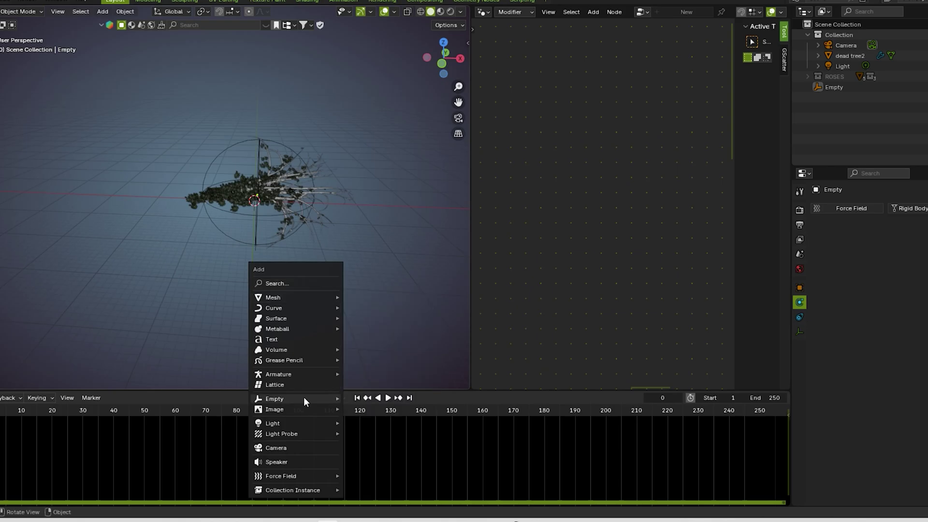
{"action": "mouse_move", "coordinate": [329, 399]}
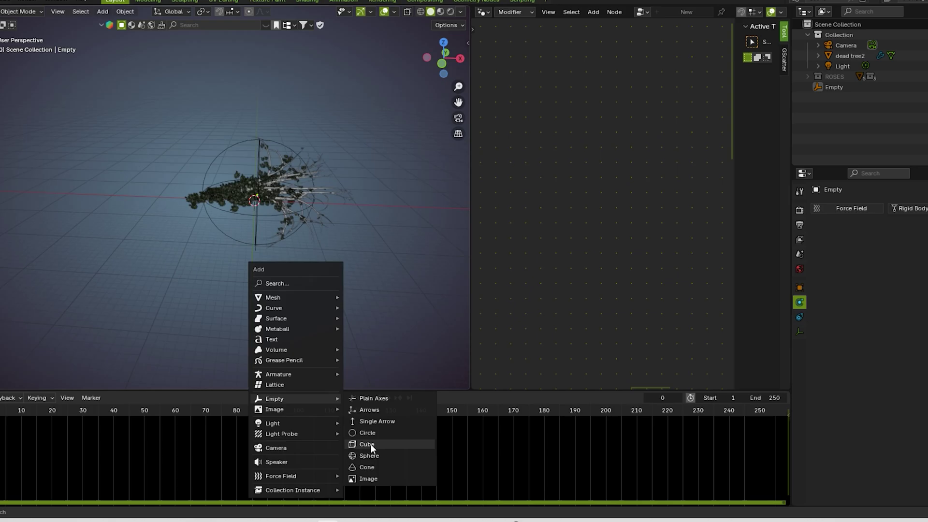
{"action": "key", "text": "Escape"}
{"action": "key", "text": "shift+a"}
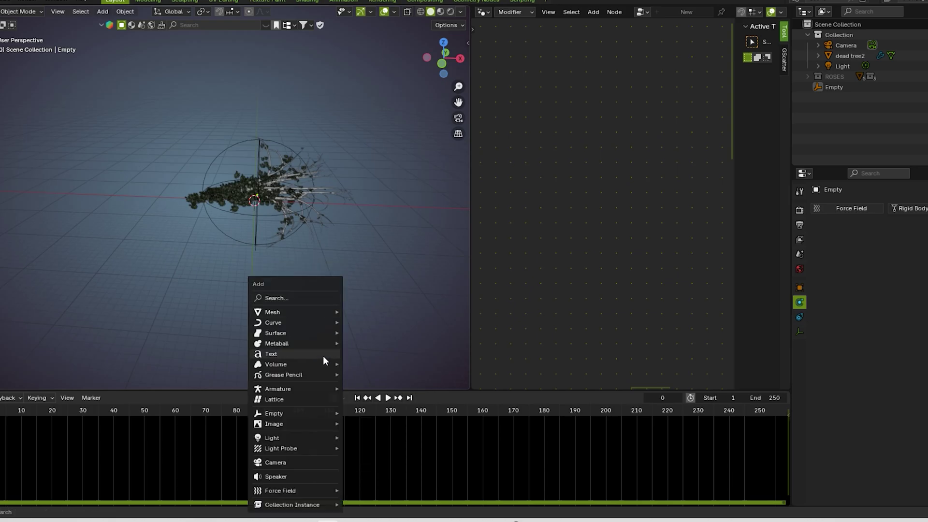
{"action": "mouse_move", "coordinate": [286, 437]}
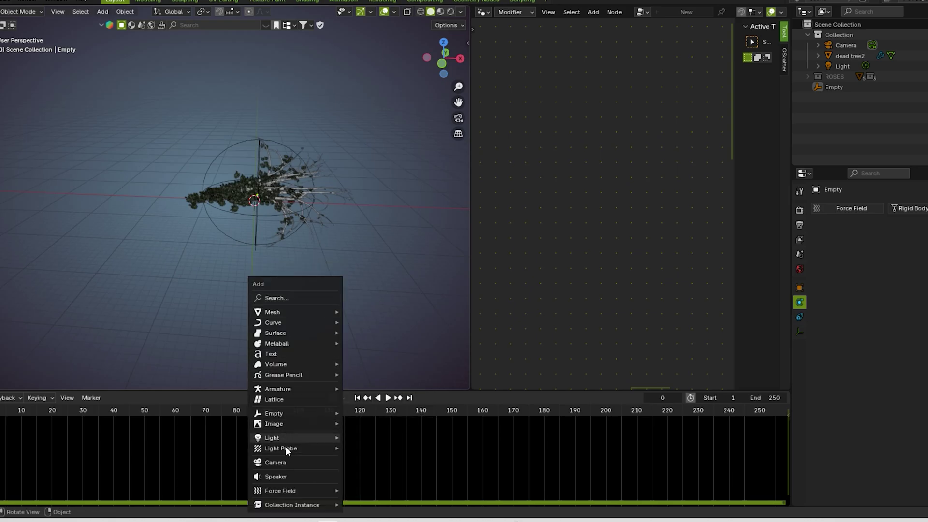
{"action": "mouse_move", "coordinate": [268, 386]}
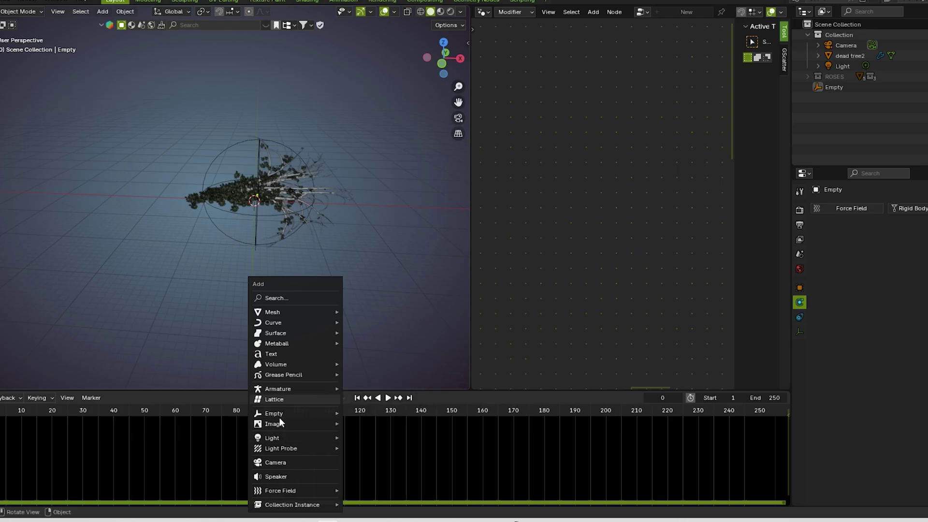
{"action": "left_click", "coordinate": [309, 462]}
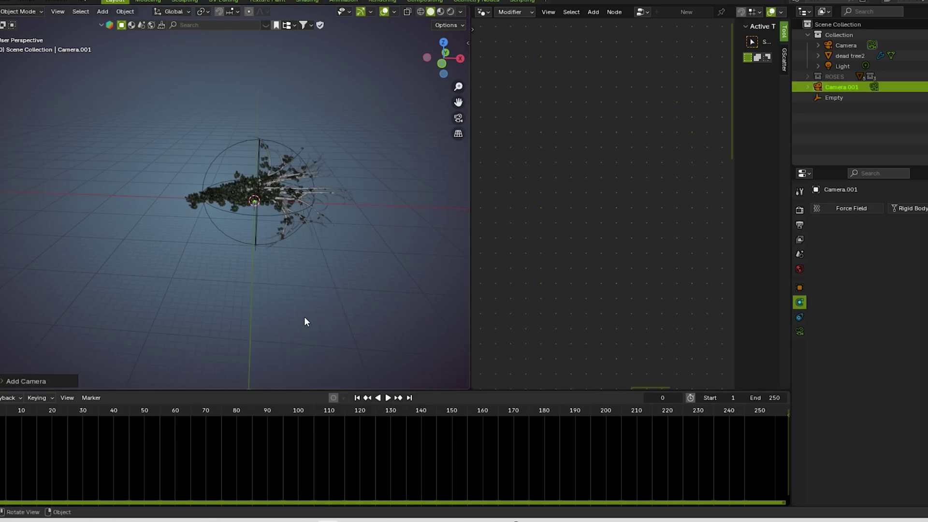
{"action": "scroll", "coordinate": [288, 293], "scroll_direction": "up", "scroll_amount": 6}
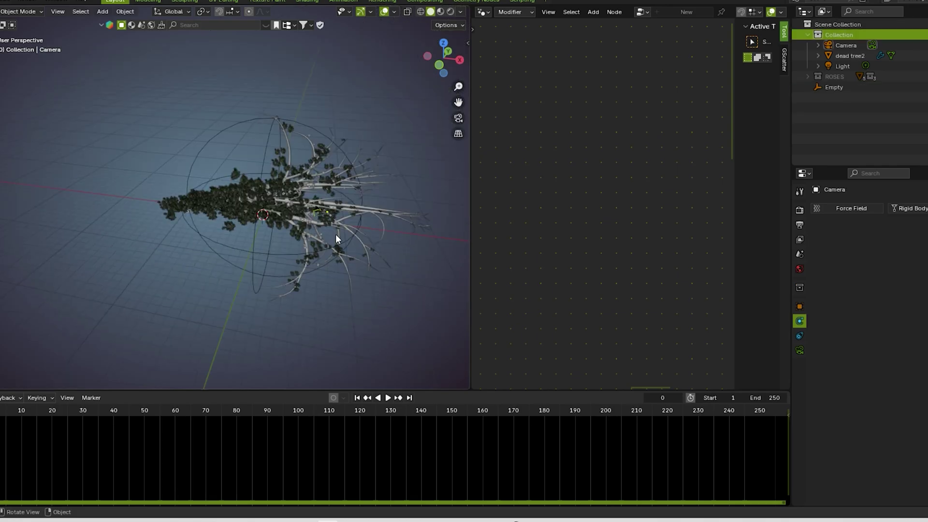
Step: Check the existing camera's view of the tree and return to the perspective view
{"action": "key", "text": "KP_0"}
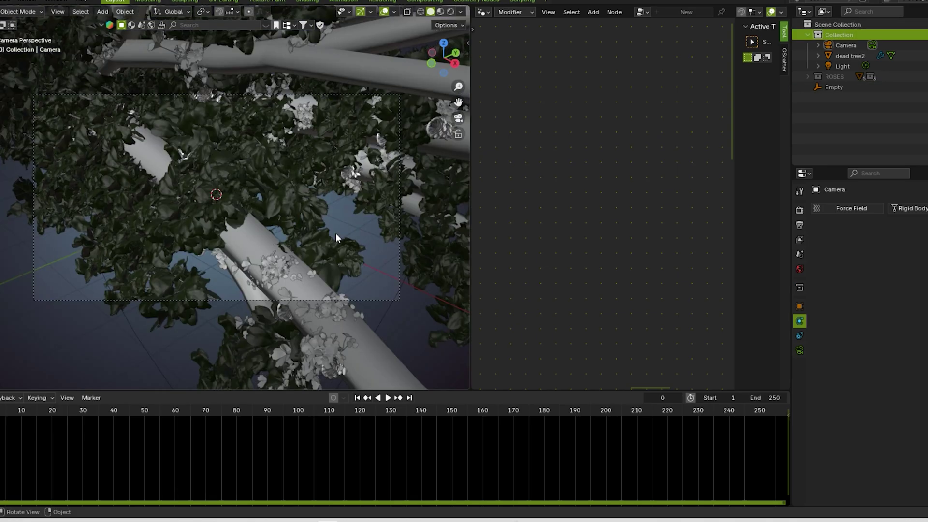
{"action": "key", "text": "KP_0"}
{"action": "mouse_move", "coordinate": [325, 234]}
{"action": "middle_mouse_down"}
{"action": "mouse_move", "coordinate": [274, 233]}
{"action": "mouse_move", "coordinate": [307, 260]}
{"action": "middle_mouse_up"}
{"action": "key", "text": "z"}
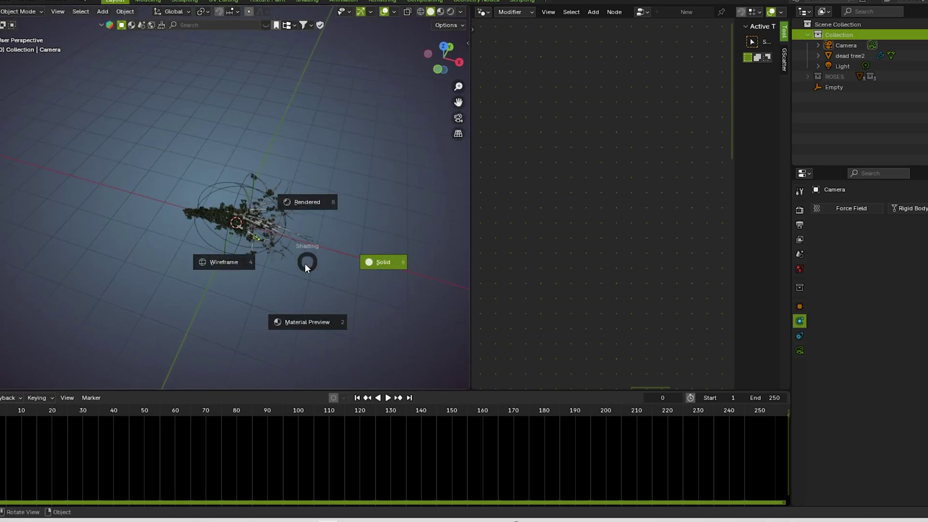
Step: Place the existing camera above the tree at X 0, Y 0, Z 17.7 m with all rotations at 0°
{"action": "left_click", "coordinate": [257, 239]}
{"action": "scroll", "coordinate": [261, 241], "scroll_direction": "up", "scroll_amount": 5}
{"action": "key", "text": "g"}
{"action": "key", "text": "x"}
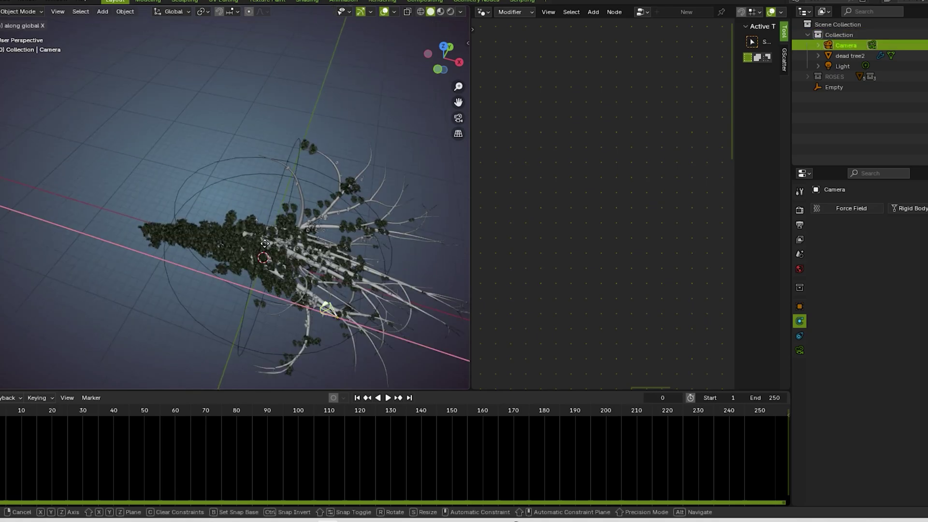
{"action": "key", "text": "space"}
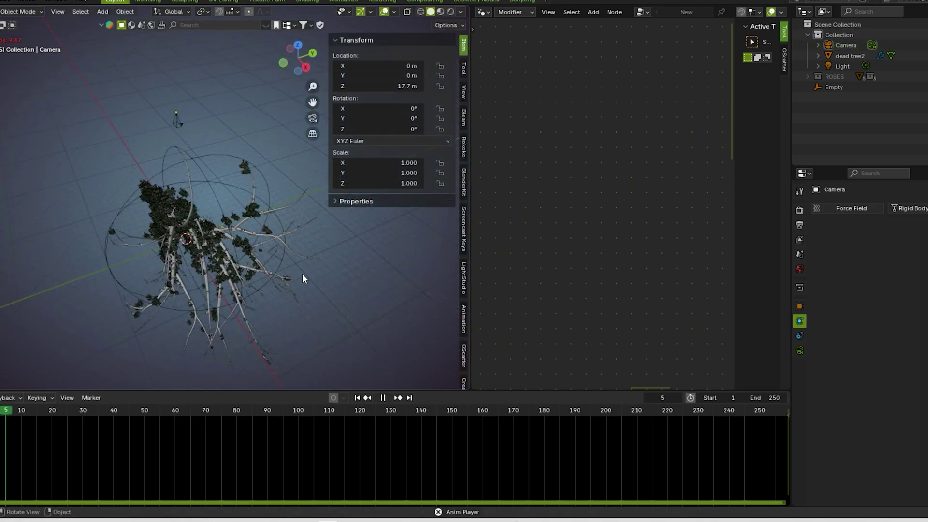
{"action": "key", "text": "space"}
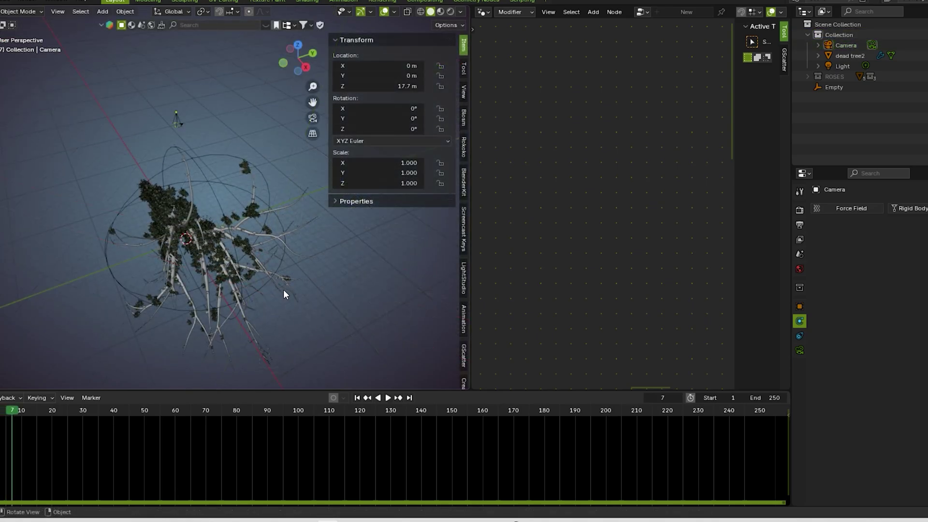
Step: Check the tree's framing through the repositioned camera and hide the transform sidebar
{"action": "key", "text": "KP_0"}
{"action": "scroll", "coordinate": [277, 286], "scroll_direction": "up", "scroll_amount": 3}
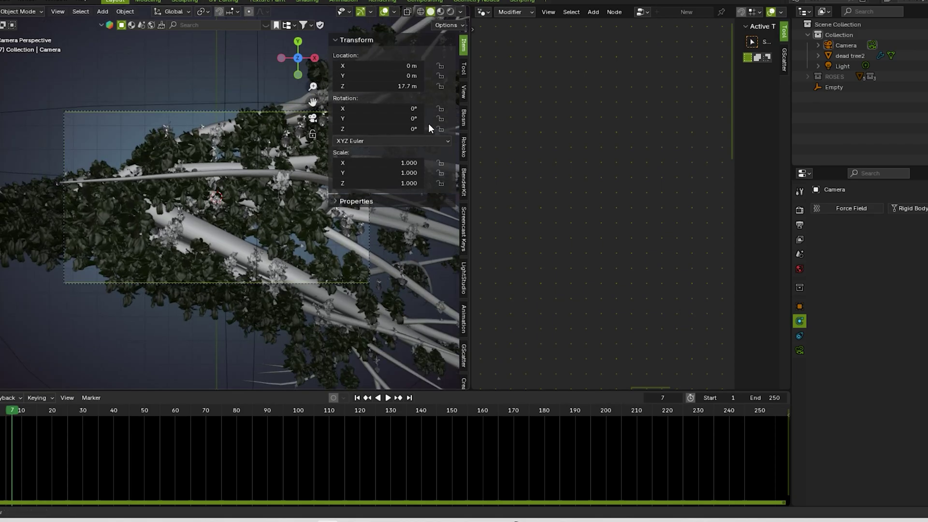
{"action": "key", "text": "n"}
{"action": "middle_click_drag", "start_coordinate": [347, 227], "coordinate": [304, 231]}
{"action": "key", "text": "KP_0"}
Step: Add a Plain Axes empty at the 3D cursor near the tree's centre
{"action": "key", "text": "shift+a"}
{"action": "mouse_move", "coordinate": [296, 193]}
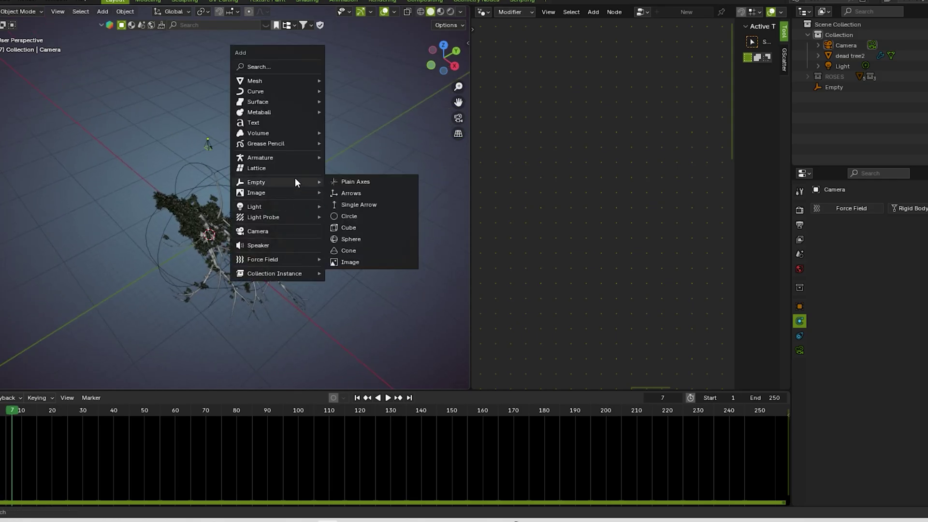
{"action": "left_click", "coordinate": [341, 183]}
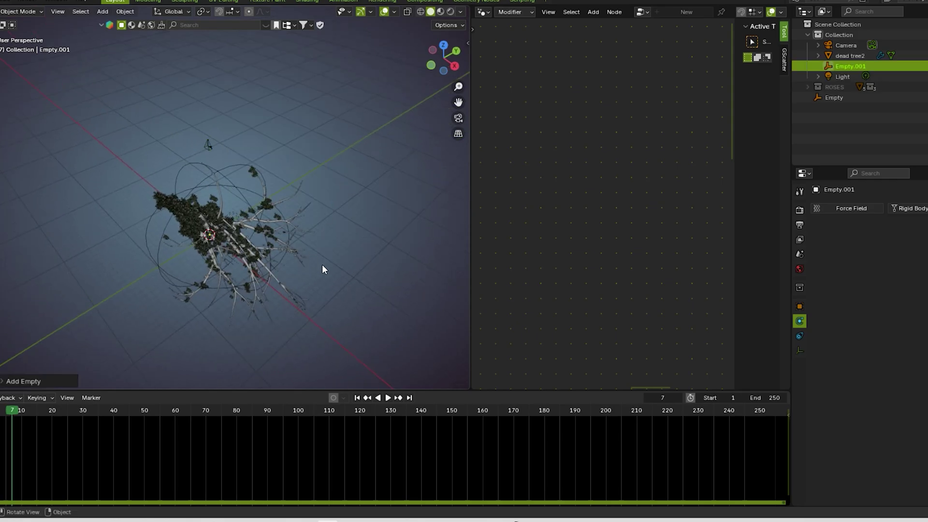
{"action": "scroll", "coordinate": [321, 265], "scroll_direction": "up", "scroll_amount": 6}
{"action": "scroll", "coordinate": [322, 265], "scroll_direction": "down", "scroll_amount": 5}
{"action": "middle_click_drag", "start_coordinate": [323, 258], "coordinate": [319, 213], "text": "shift"}
{"action": "scroll", "coordinate": [327, 187], "scroll_direction": "up", "scroll_amount": 3}
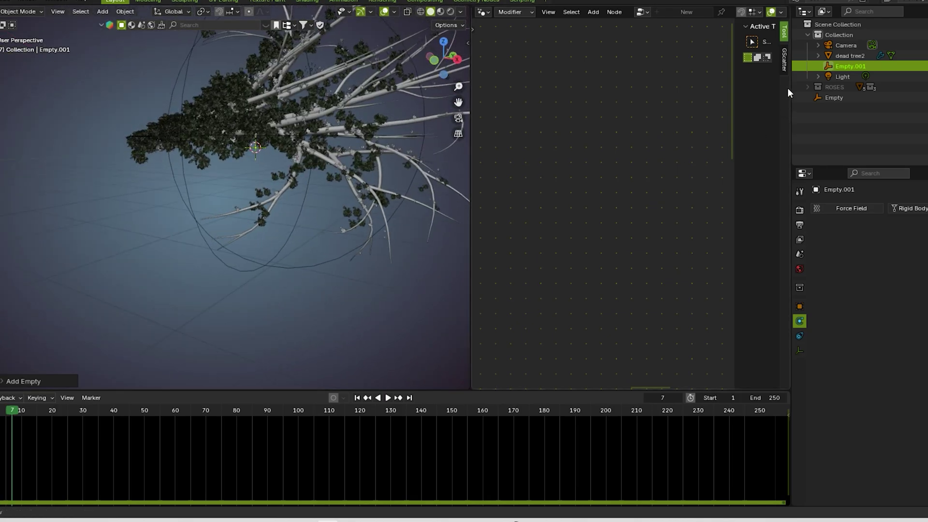
{"action": "scroll", "coordinate": [251, 158], "scroll_direction": "down", "scroll_amount": 5}
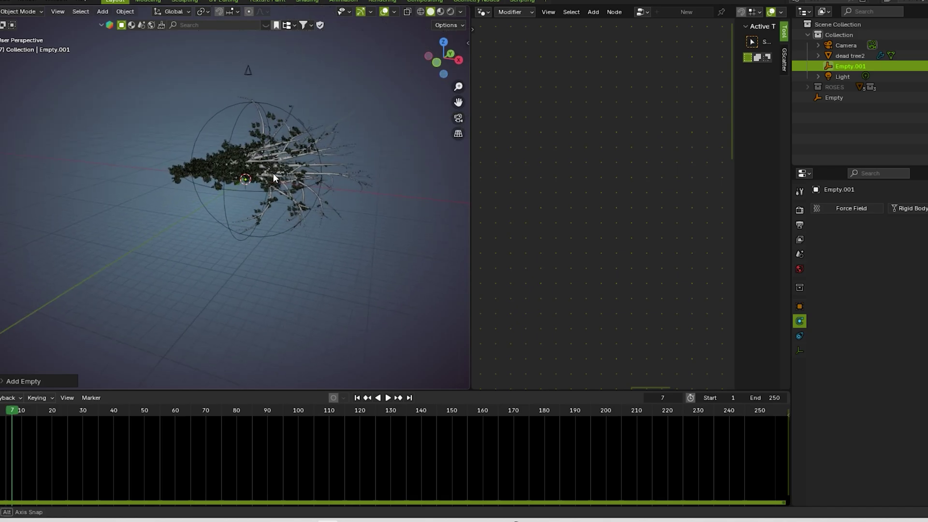
Step: Parent the camera to Empty.001 at the tree's centre using the Object parenting option
{"action": "left_click", "coordinate": [252, 76]}
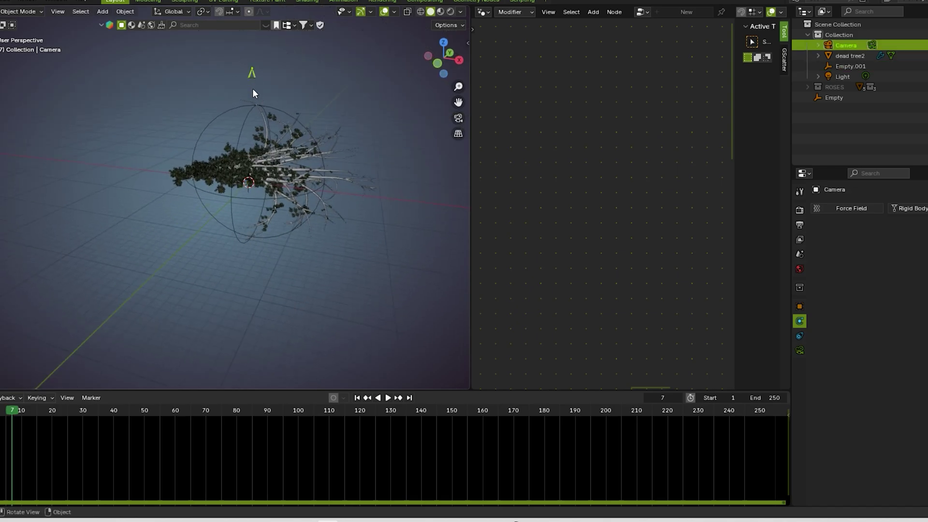
{"action": "left_click", "coordinate": [248, 191], "text": "shift"}
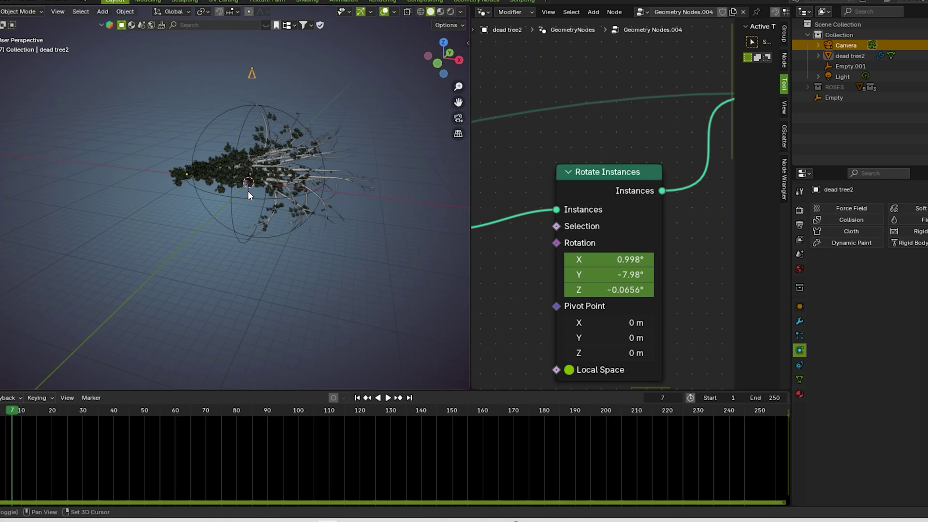
{"action": "left_click", "coordinate": [248, 191], "text": "shift"}
{"action": "left_click", "coordinate": [248, 191], "text": "shift"}
{"action": "left_click", "coordinate": [248, 191], "text": "shift"}
{"action": "middle_click_drag", "start_coordinate": [236, 205], "coordinate": [303, 185]}
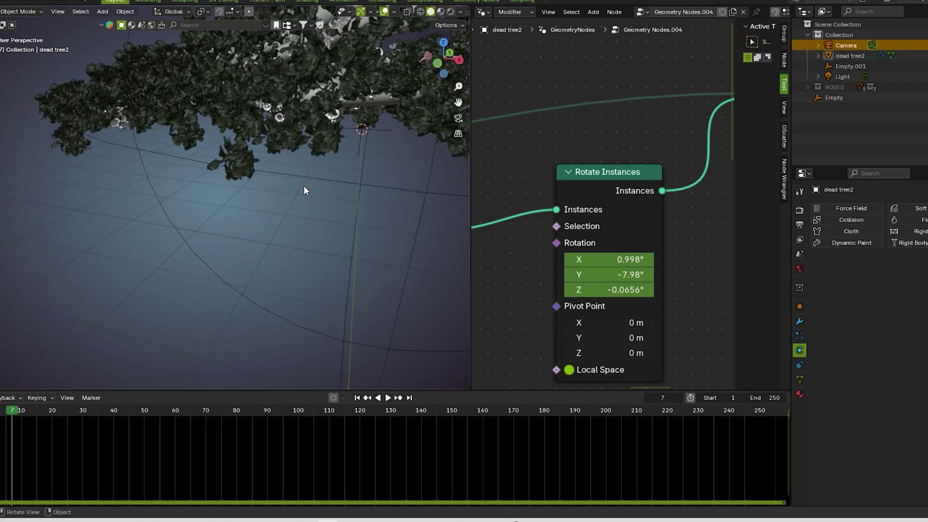
{"action": "middle_click_drag", "start_coordinate": [375, 150], "coordinate": [271, 148], "text": "shift"}
{"action": "left_click", "coordinate": [271, 144], "text": "shift"}
{"action": "scroll", "coordinate": [271, 144], "scroll_direction": "down", "scroll_amount": 9}
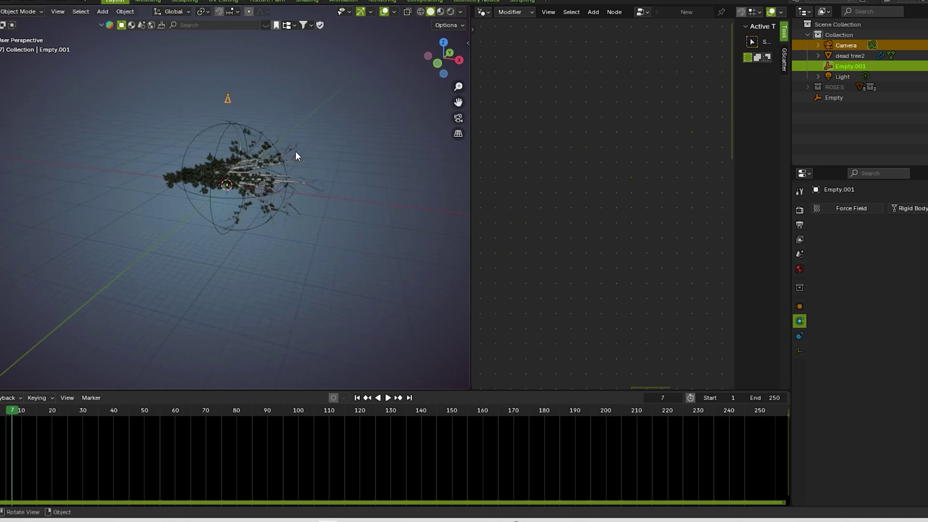
{"action": "key", "text": "ctrl+p"}
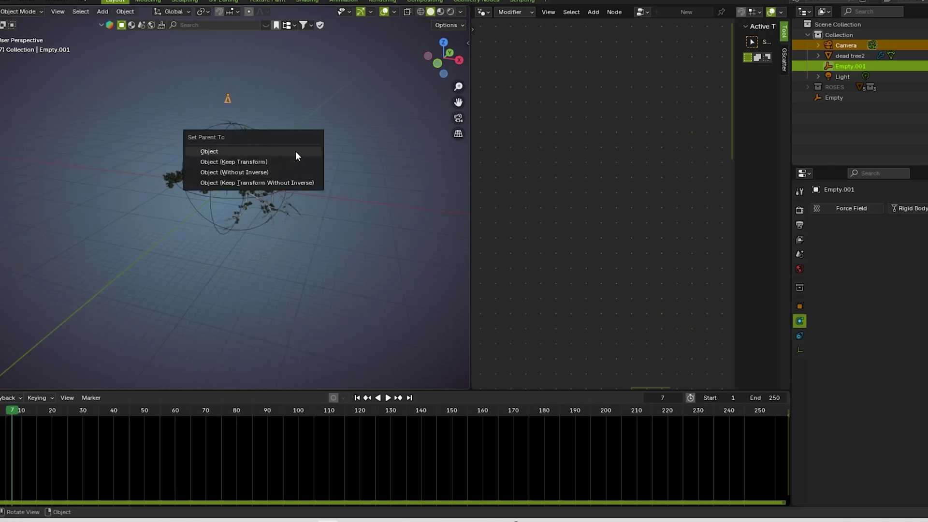
{"action": "left_click", "coordinate": [295, 154]}
Step: Set the current frame to 0 and enable auto keying for the timeline
{"action": "scroll", "coordinate": [252, 232], "scroll_direction": "up", "scroll_amount": 5}
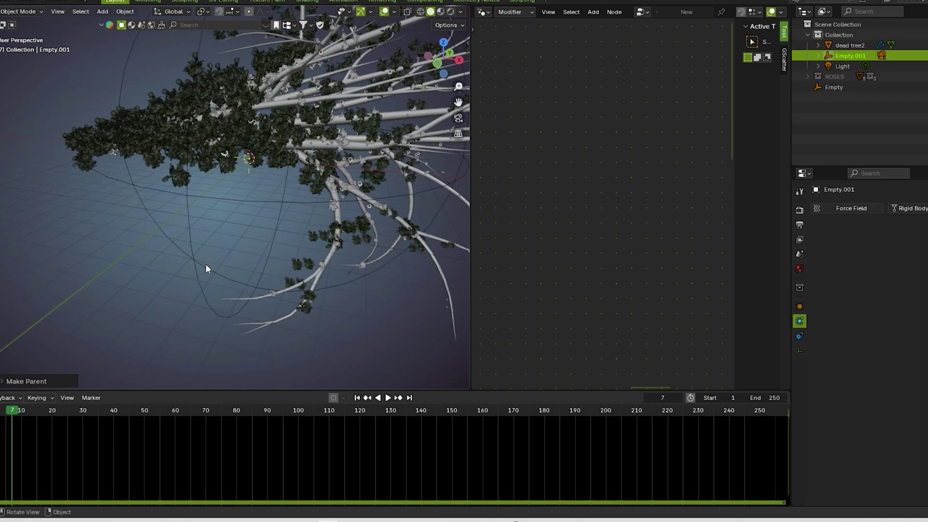
{"action": "scroll", "coordinate": [250, 175], "scroll_direction": "down", "scroll_amount": 2}
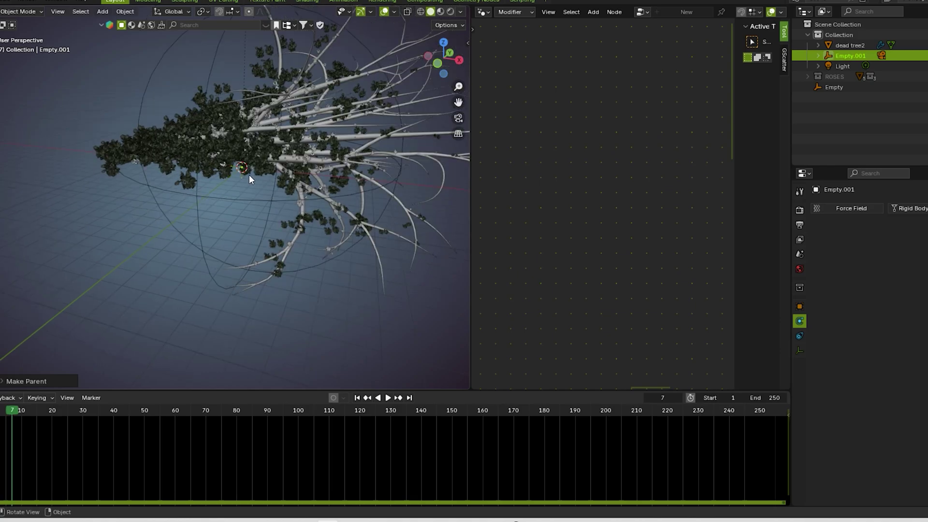
{"action": "scroll", "coordinate": [245, 178], "scroll_direction": "down", "scroll_amount": 3}
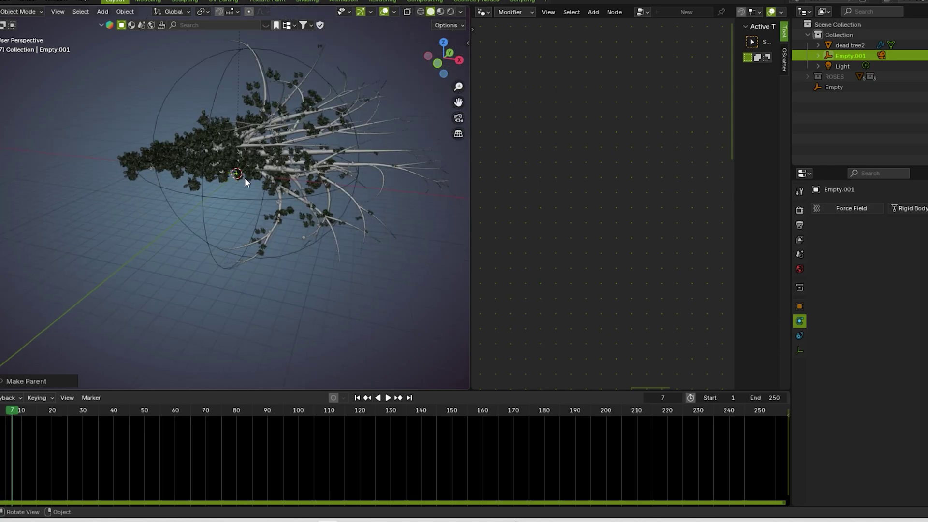
{"action": "scroll", "coordinate": [245, 178], "scroll_direction": "up", "scroll_amount": 3}
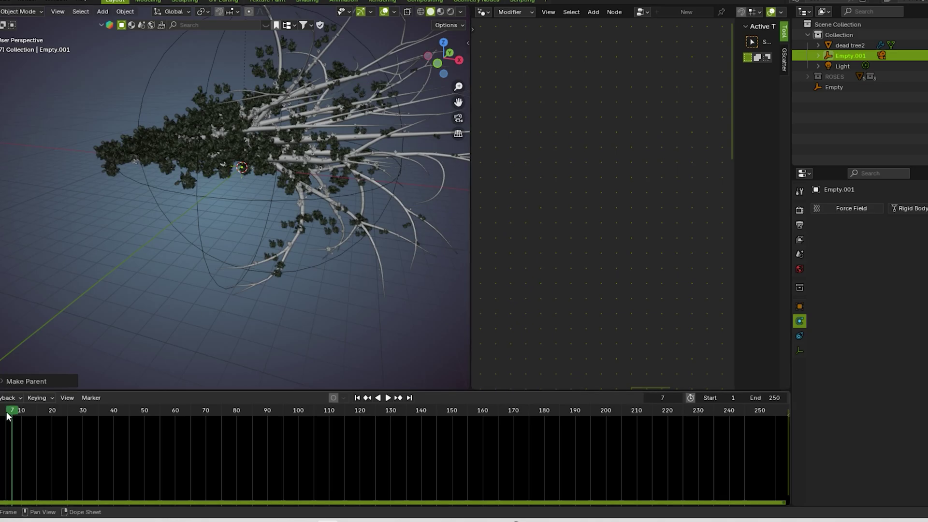
{"action": "left_click_drag", "start_coordinate": [7, 416], "coordinate": [0, 415]}
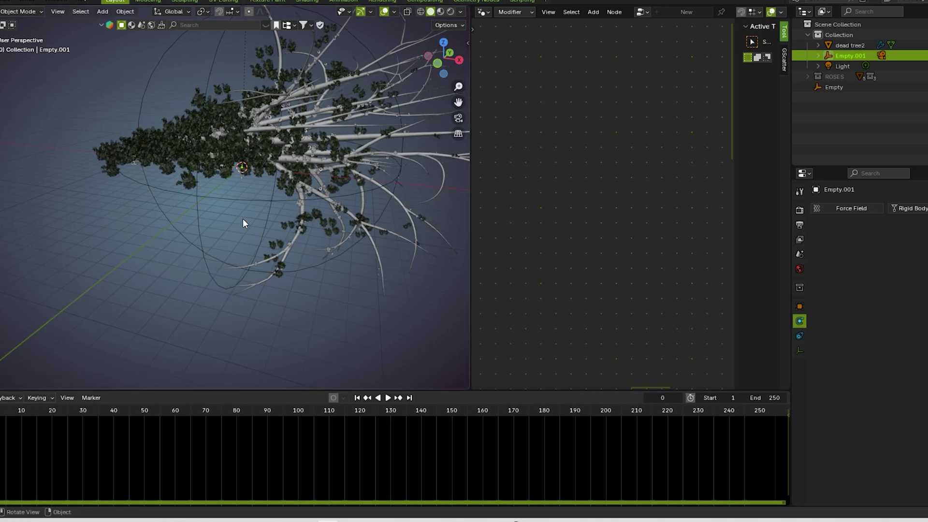
{"action": "left_click", "coordinate": [334, 397]}
{"action": "scroll", "coordinate": [230, 191], "scroll_direction": "up", "scroll_amount": 2}
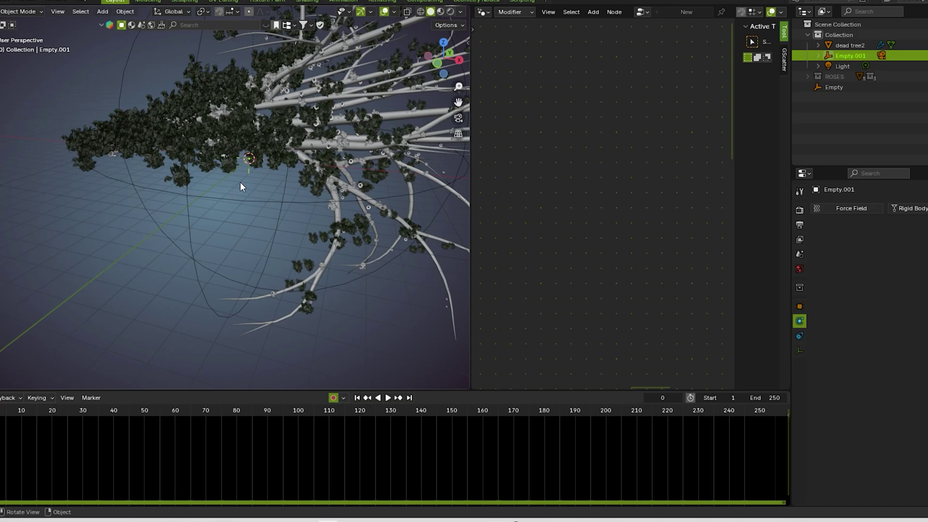
Step: Rotate Empty.001 very slightly about the global X axis at frame 0 to record a starting keyframe
{"action": "key", "text": "g"}
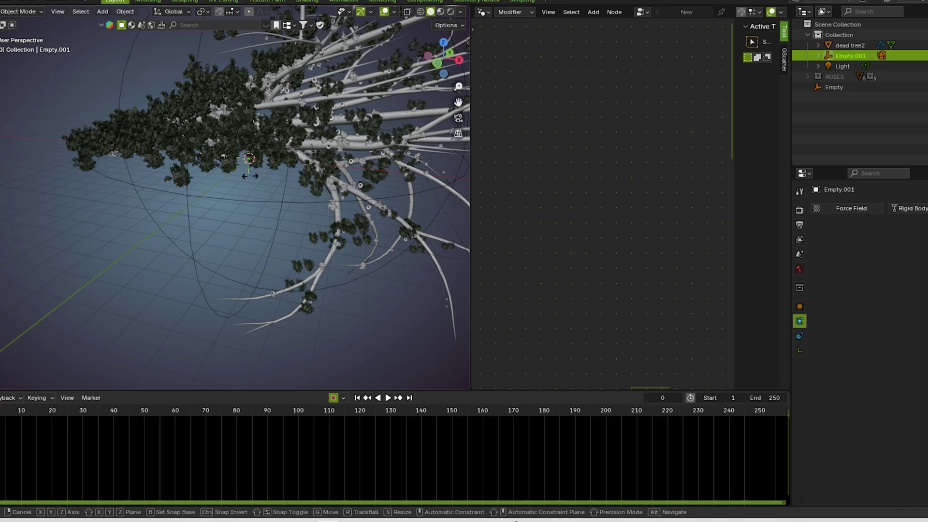
{"action": "key", "text": "z"}
{"action": "key", "text": "y"}
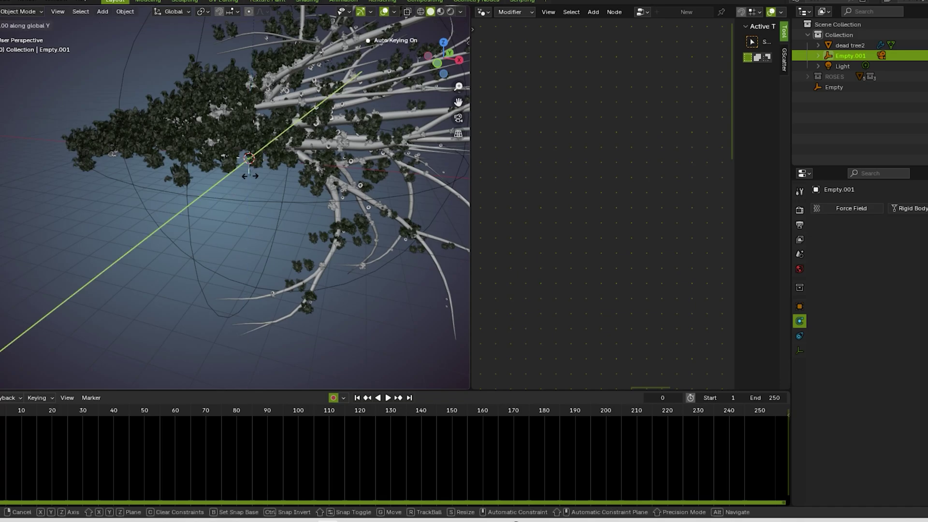
{"action": "key", "text": "x"}
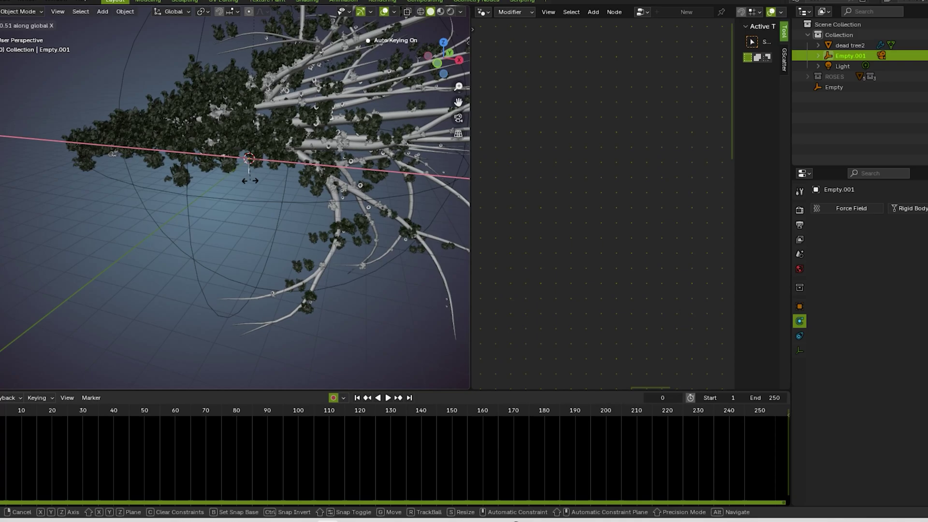
{"action": "left_click", "coordinate": [252, 193]}
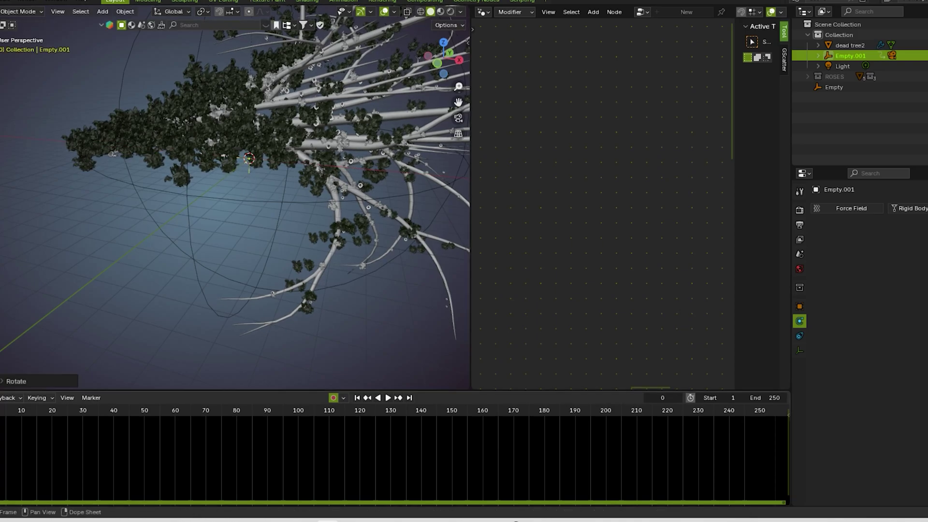
Step: At frame 120, rotate Empty.001 about the global X axis so the parented camera swings from above to the tree's side
{"action": "left_click_drag", "start_coordinate": [7, 412], "coordinate": [360, 431]}
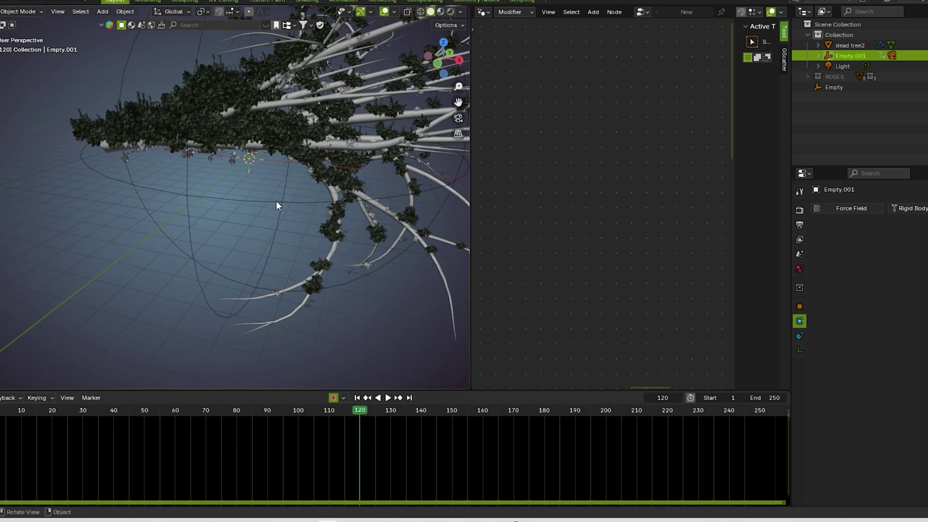
{"action": "scroll", "coordinate": [276, 202], "scroll_direction": "down", "scroll_amount": 5}
{"action": "middle_click_drag", "start_coordinate": [270, 202], "coordinate": [202, 202]}
{"action": "key", "text": "r"}
{"action": "key", "text": "x"}
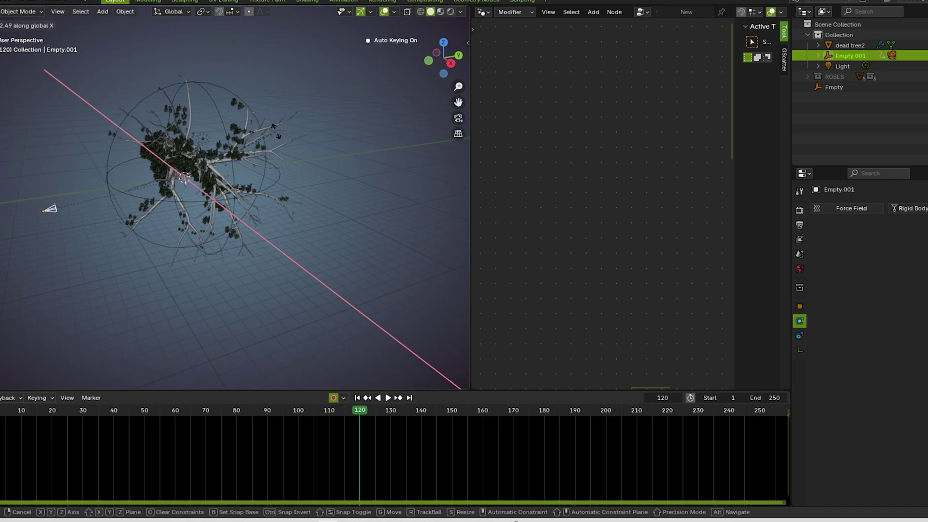
{"action": "left_click", "coordinate": [295, 154]}
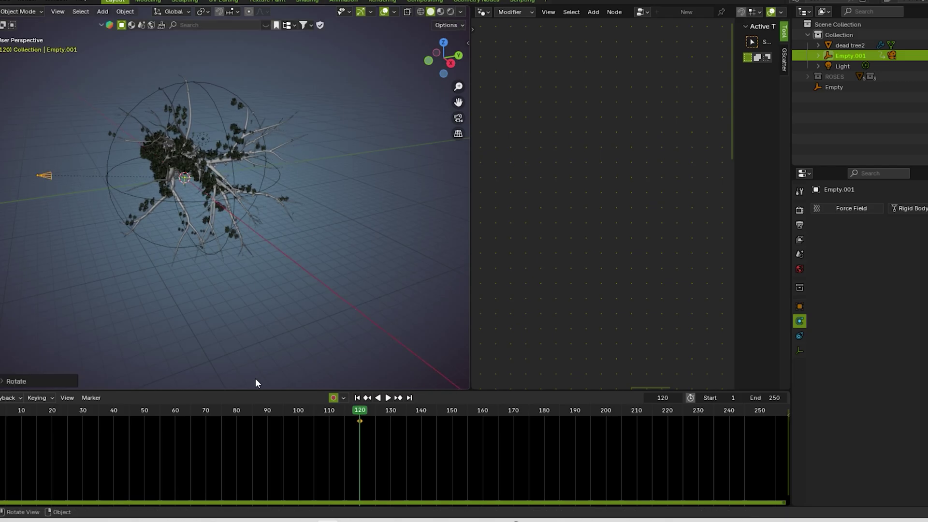
Step: Play the animation from frame 0 and review the tree's framing through the camera
{"action": "left_click_drag", "start_coordinate": [193, 413], "coordinate": [0, 410]}
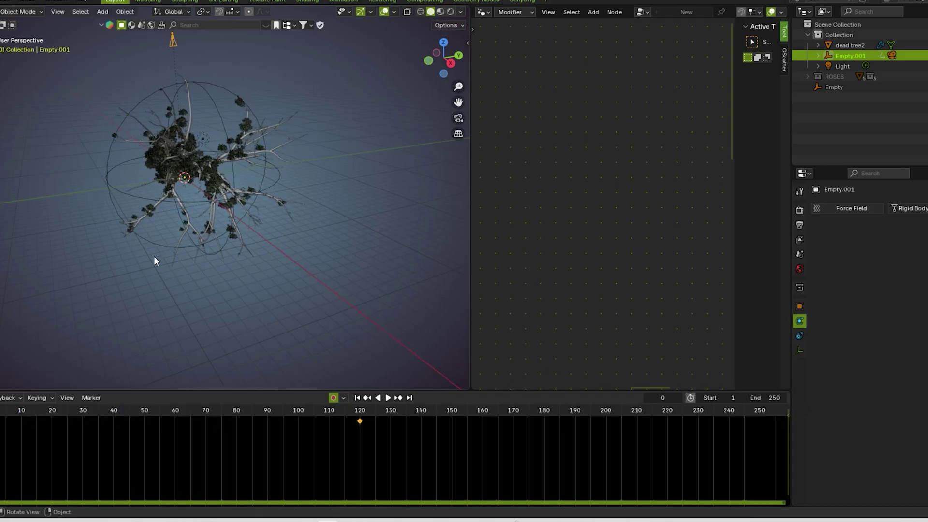
{"action": "key", "text": "space"}
{"action": "key", "text": "KP_0"}
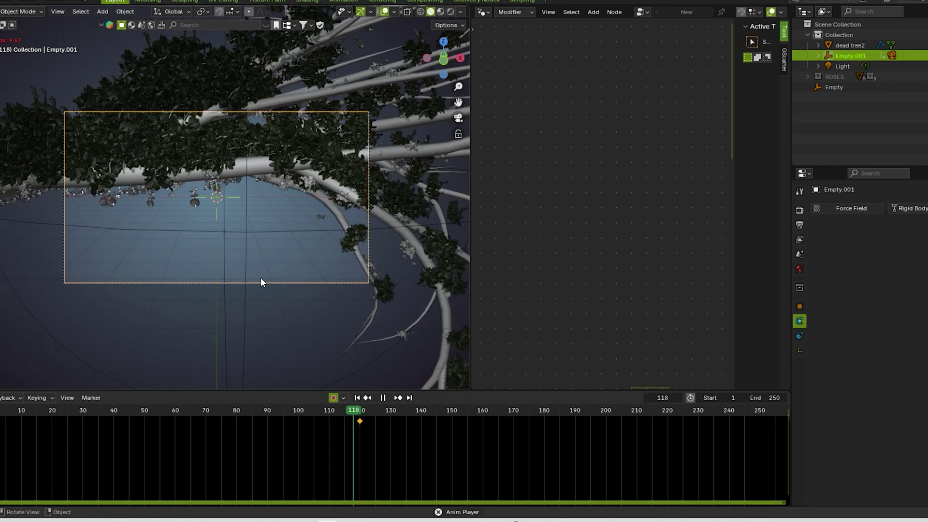
{"action": "key", "text": "space"}
{"action": "left_click_drag", "start_coordinate": [309, 405], "coordinate": [3, 403]}
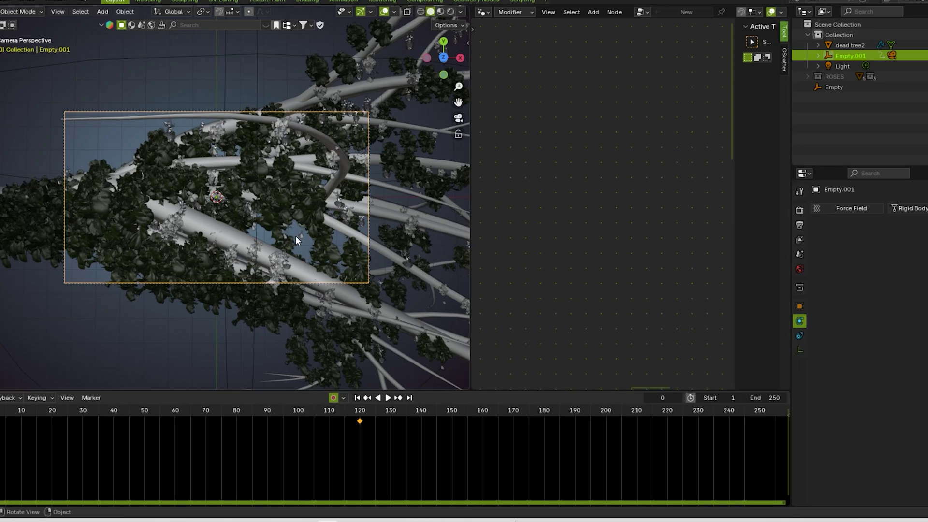
{"action": "key", "text": "space"}
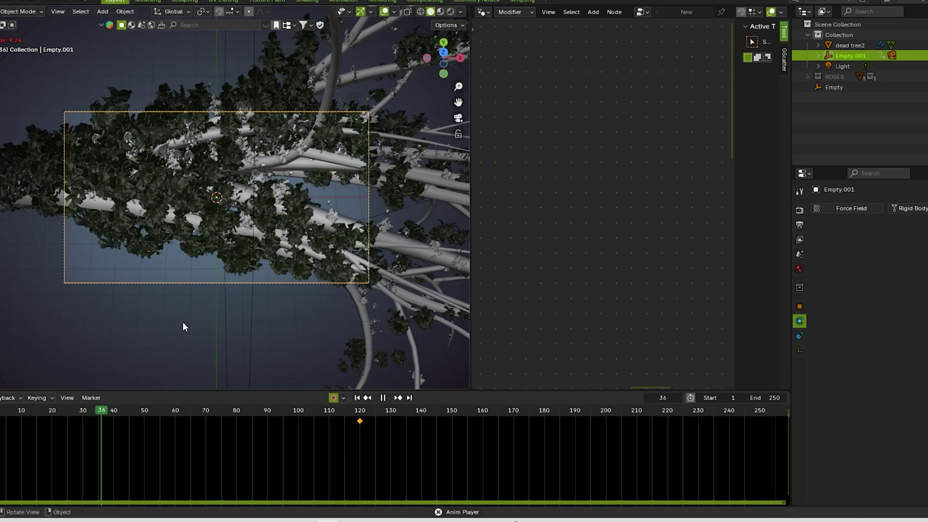
{"action": "key", "text": "space"}
{"action": "key", "text": "Escape"}
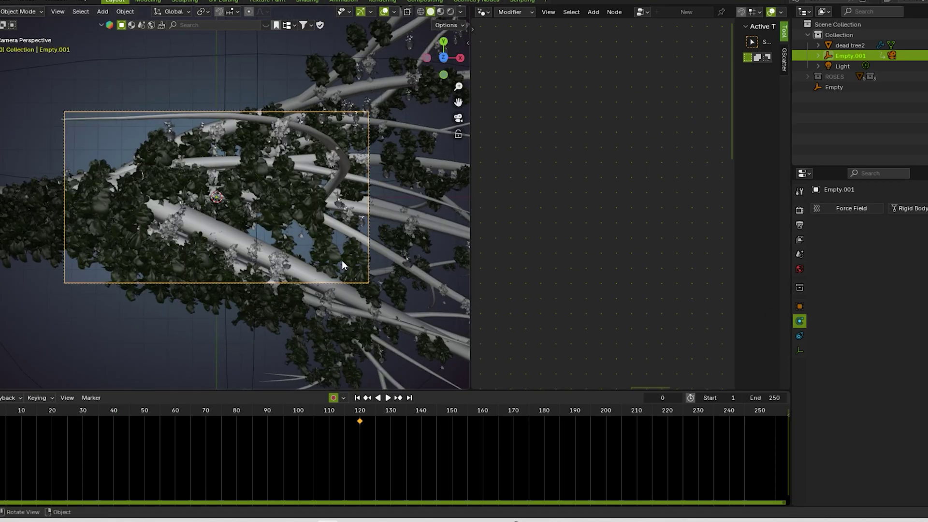
Step: Leave the camera view for the perspective view and save the plant animation .blend file
{"action": "key", "text": "KP_0"}
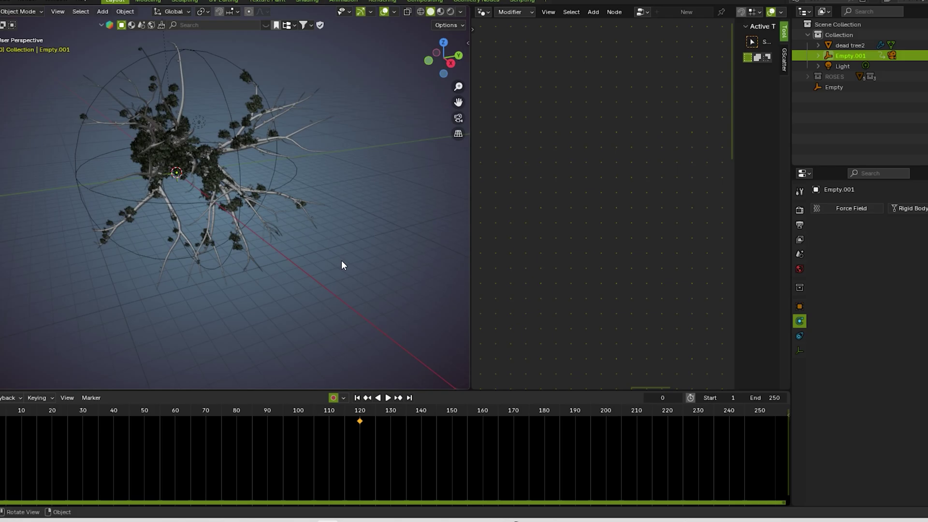
{"action": "key", "text": "ctrl+s"}
{"action": "scroll", "coordinate": [343, 209], "scroll_direction": "down", "scroll_amount": 2}
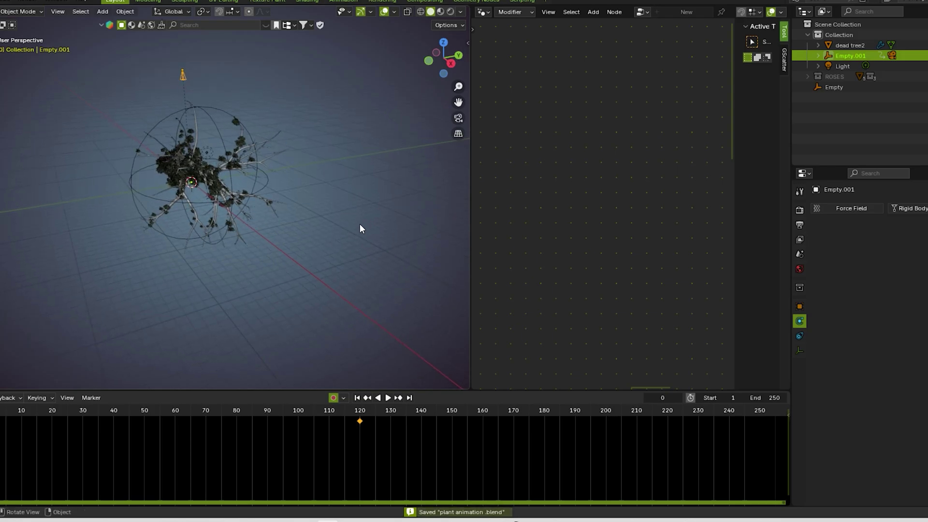
{"action": "scroll", "coordinate": [353, 225], "scroll_direction": "up", "scroll_amount": 1}
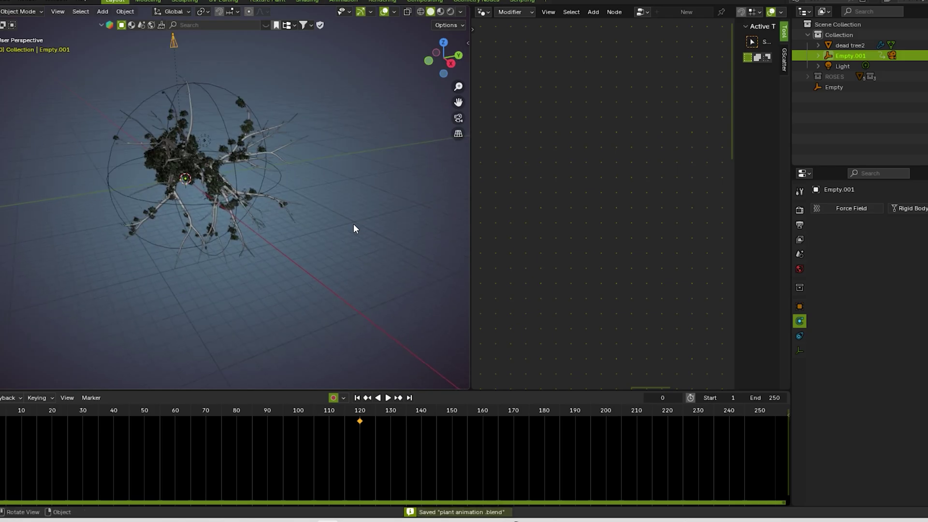